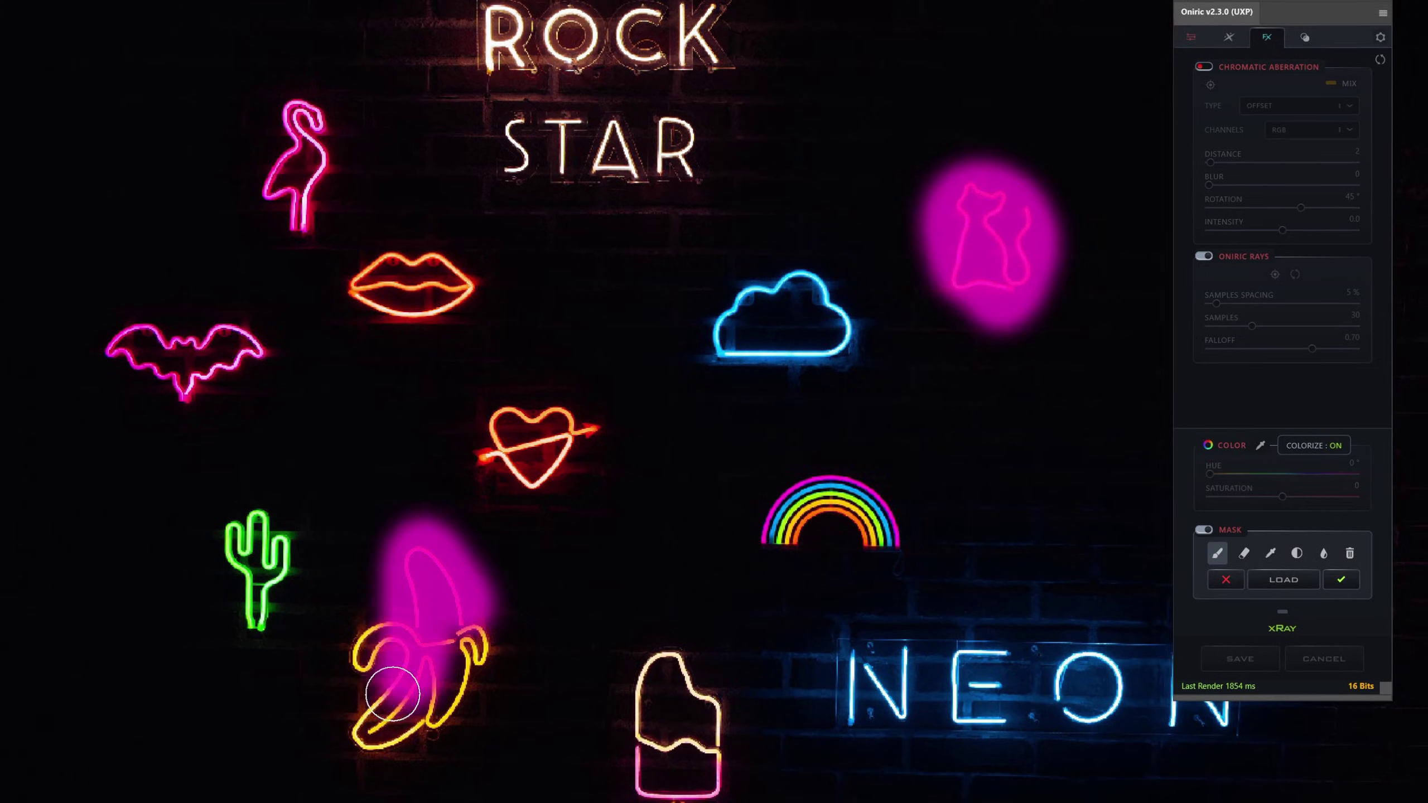
Paint a magenta glow-mask stroke down over the neon cactus sign.
left_click_drag(265, 506, 270, 618)
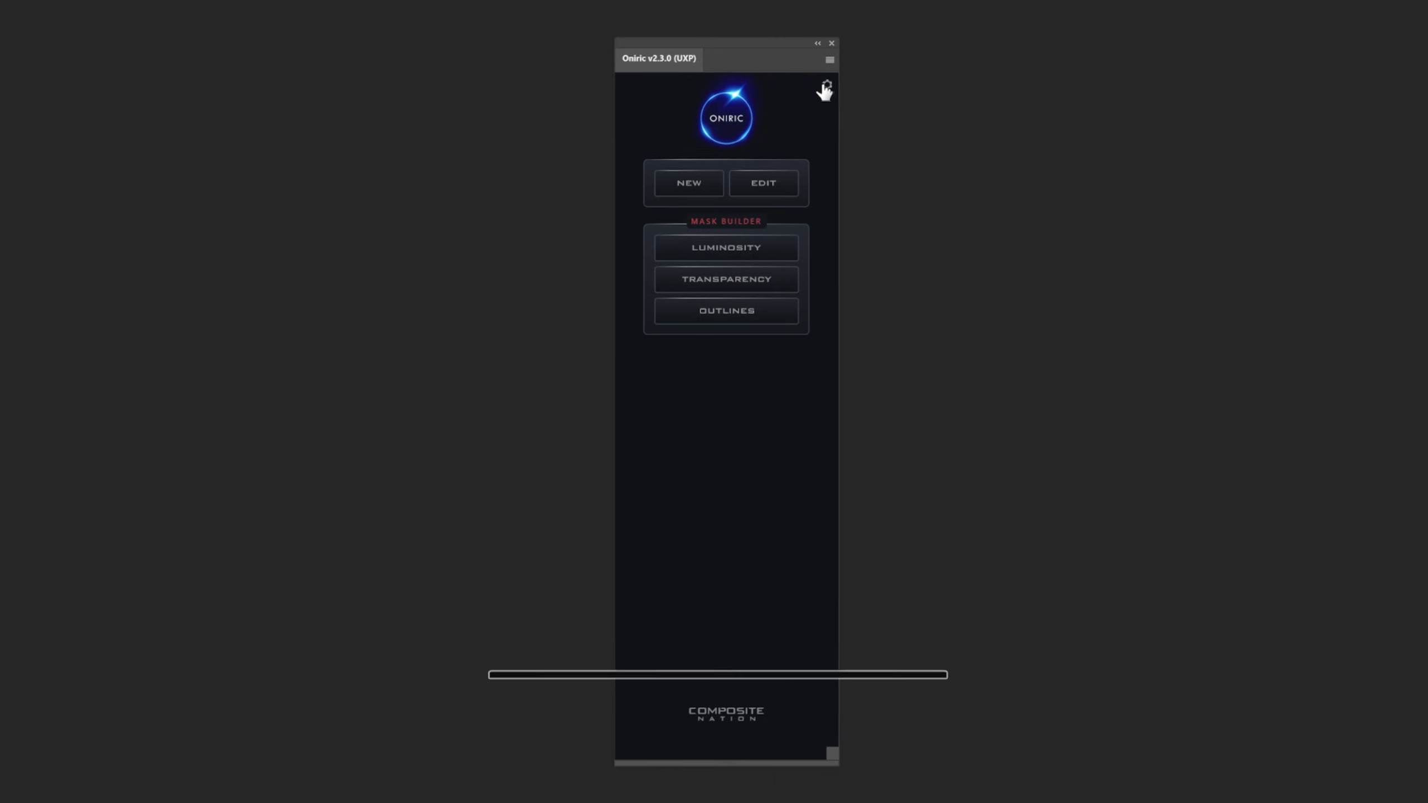
Open the Oniric settings, view the interface Language list, then return to Settings.
left_click(825, 87)
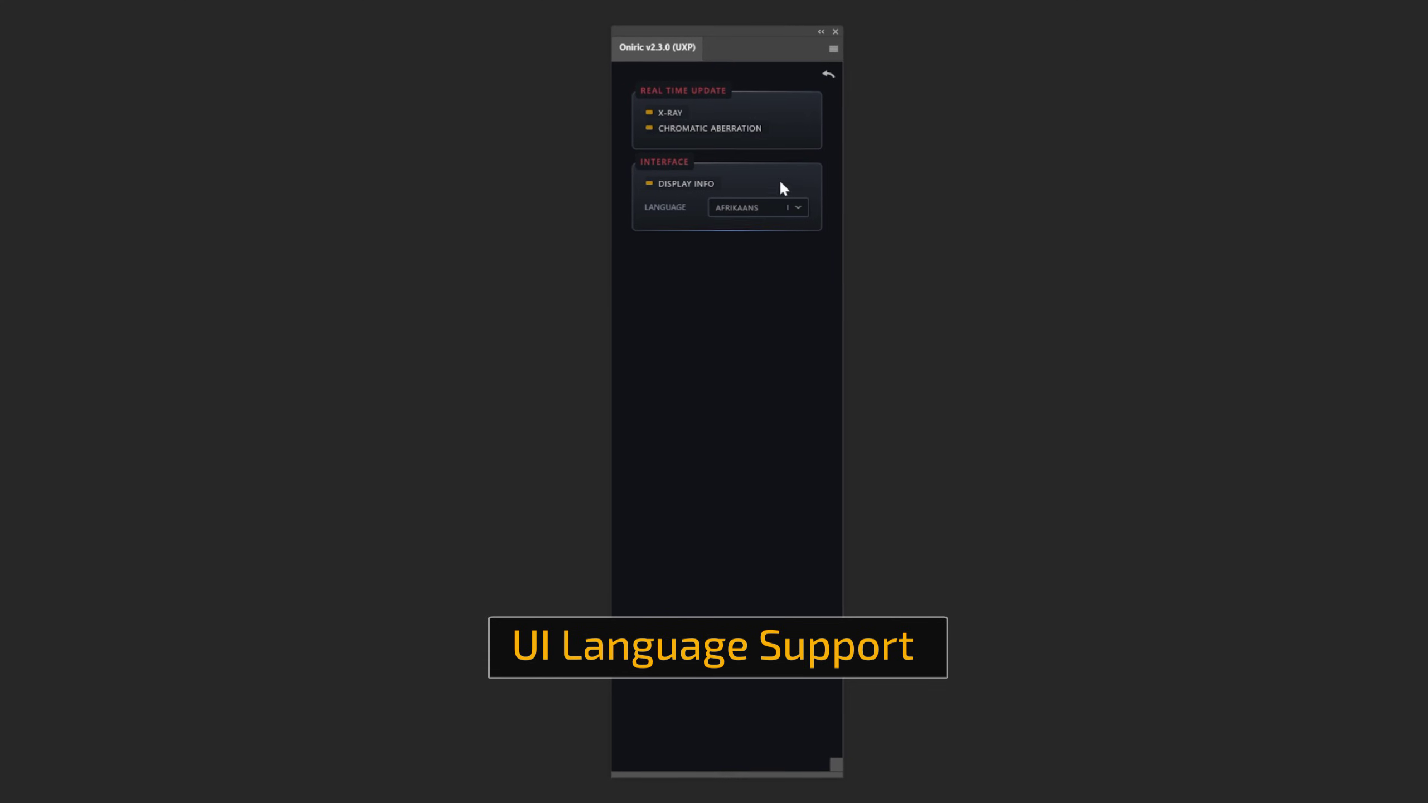
left_click(760, 206)
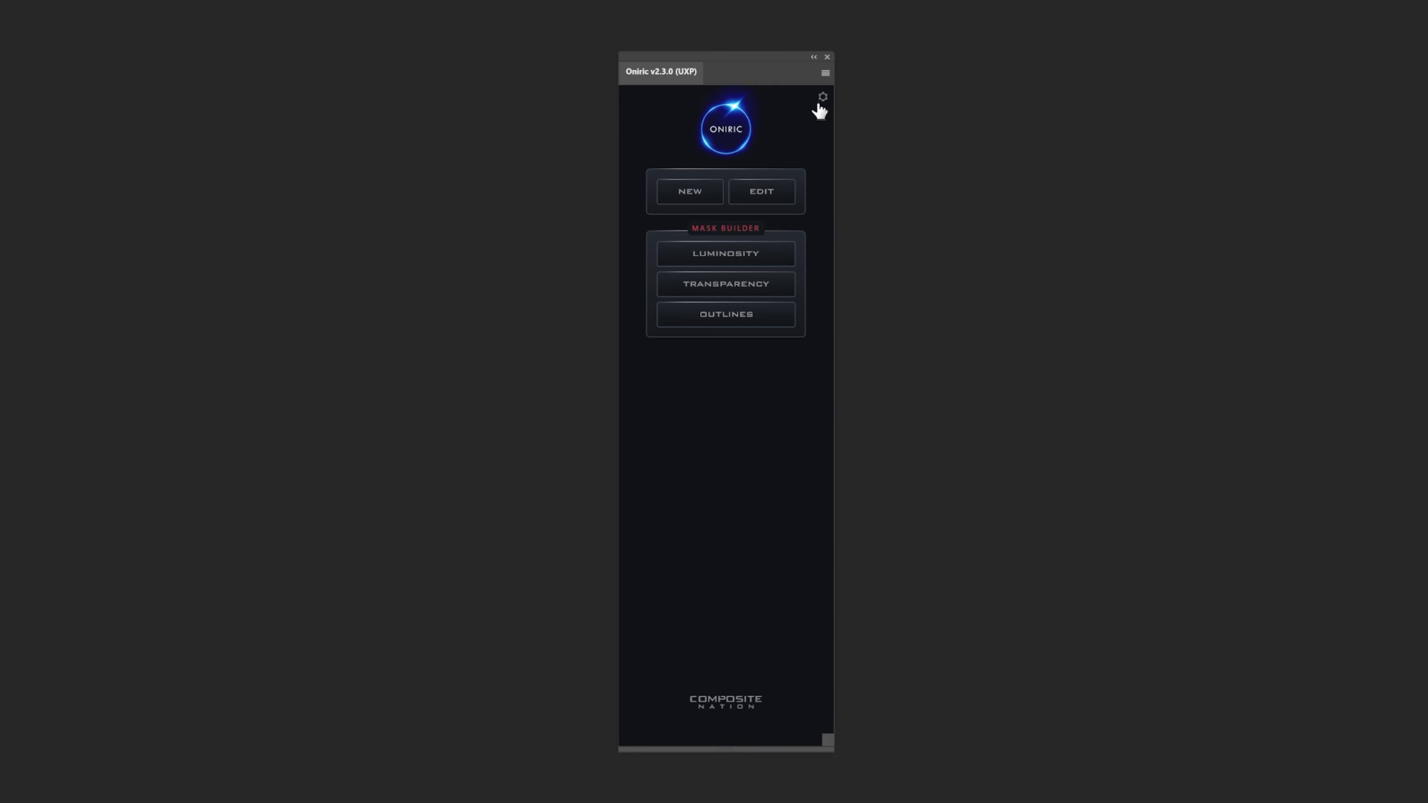
left_click(822, 98)
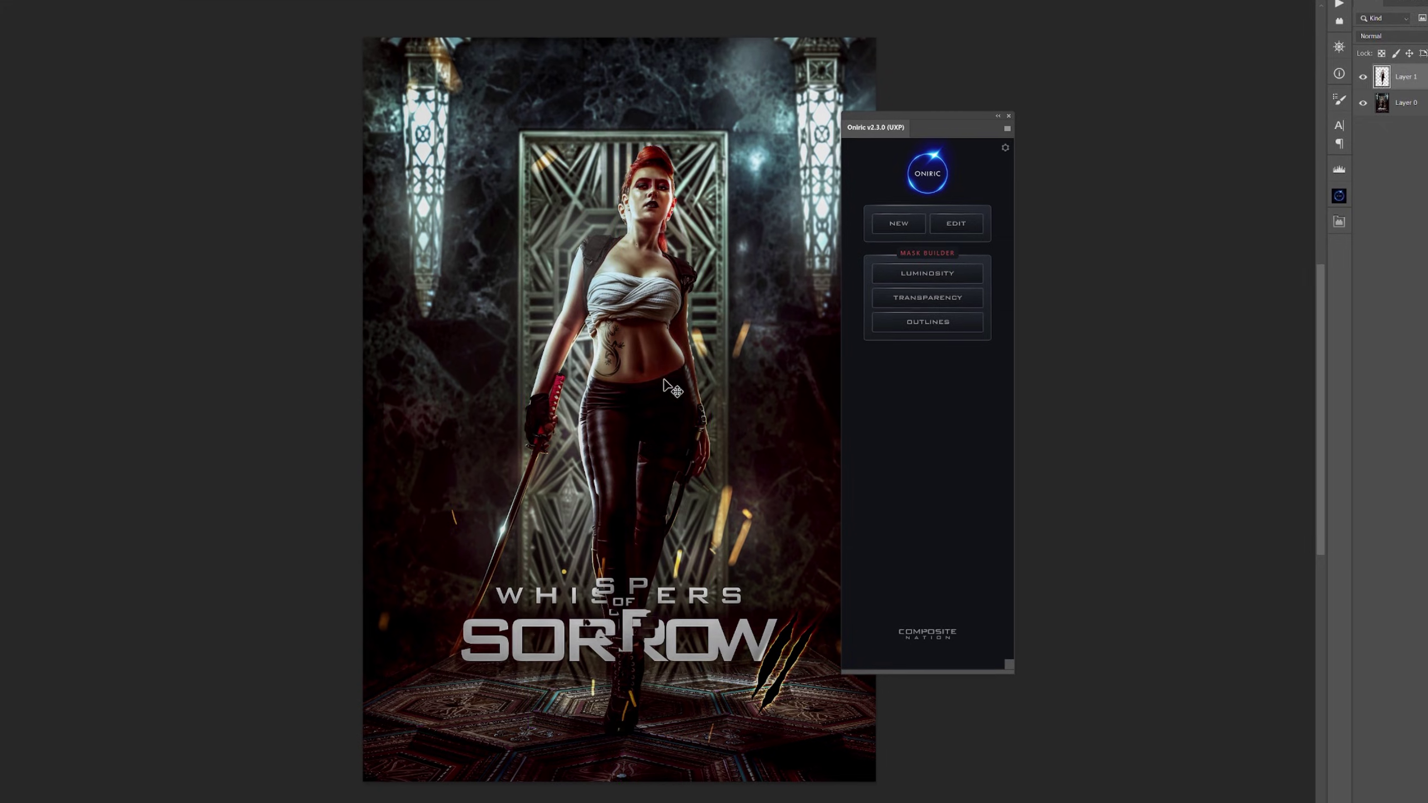
Build and accept an Outlines mask, raise Threshold and Exposure, and set Hue to 237 for blue.
left_click(929, 319)
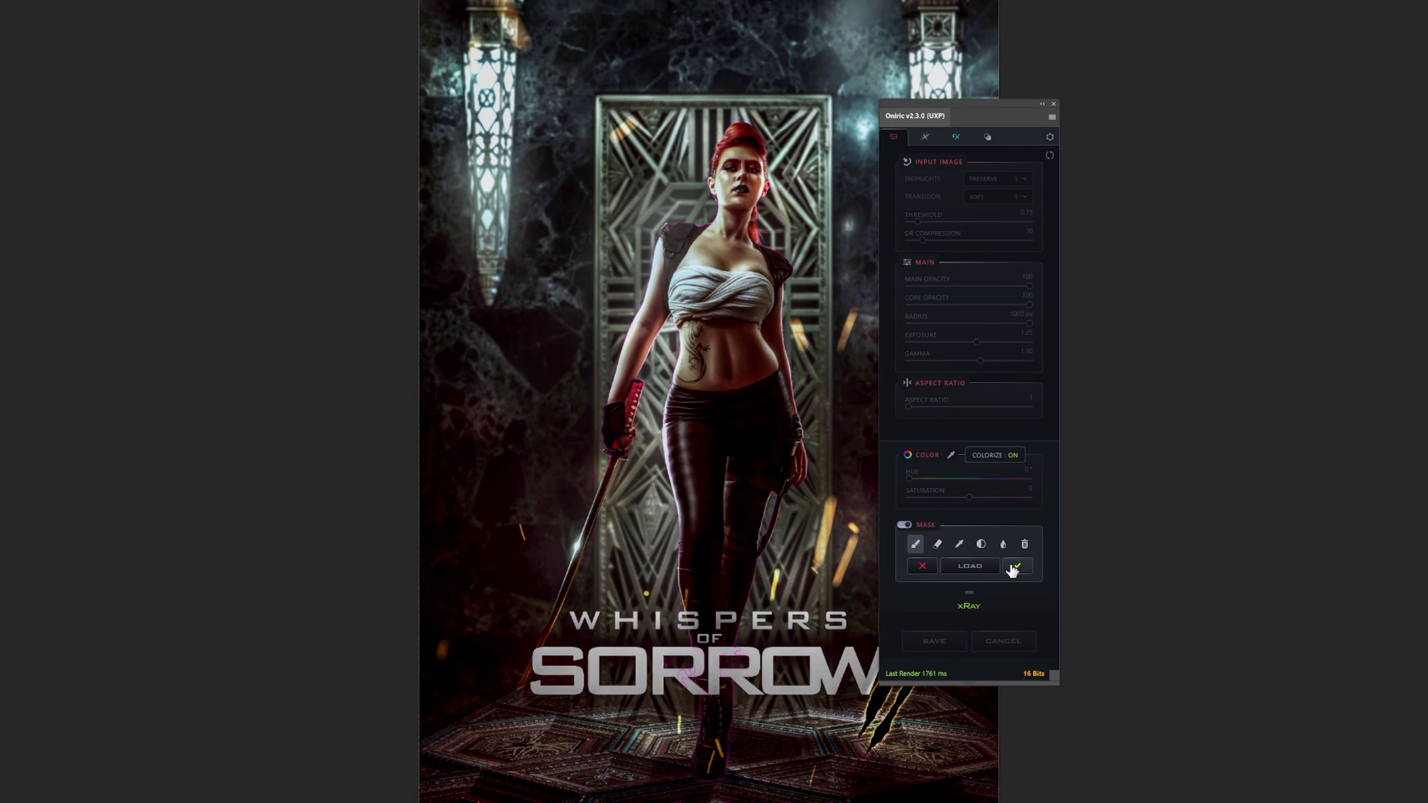
left_click(1015, 566)
left_click_drag(932, 221, 980, 219)
mouse_move(977, 341)
left_mouse_down()
mouse_move(1011, 335)
mouse_move(992, 339)
left_mouse_up()
left_click_drag(915, 481, 997, 480)
left_click_drag(1002, 340, 1007, 337)
In the FX tab, reduce Oniric Rays samples and widen their spacing.
left_click(973, 118)
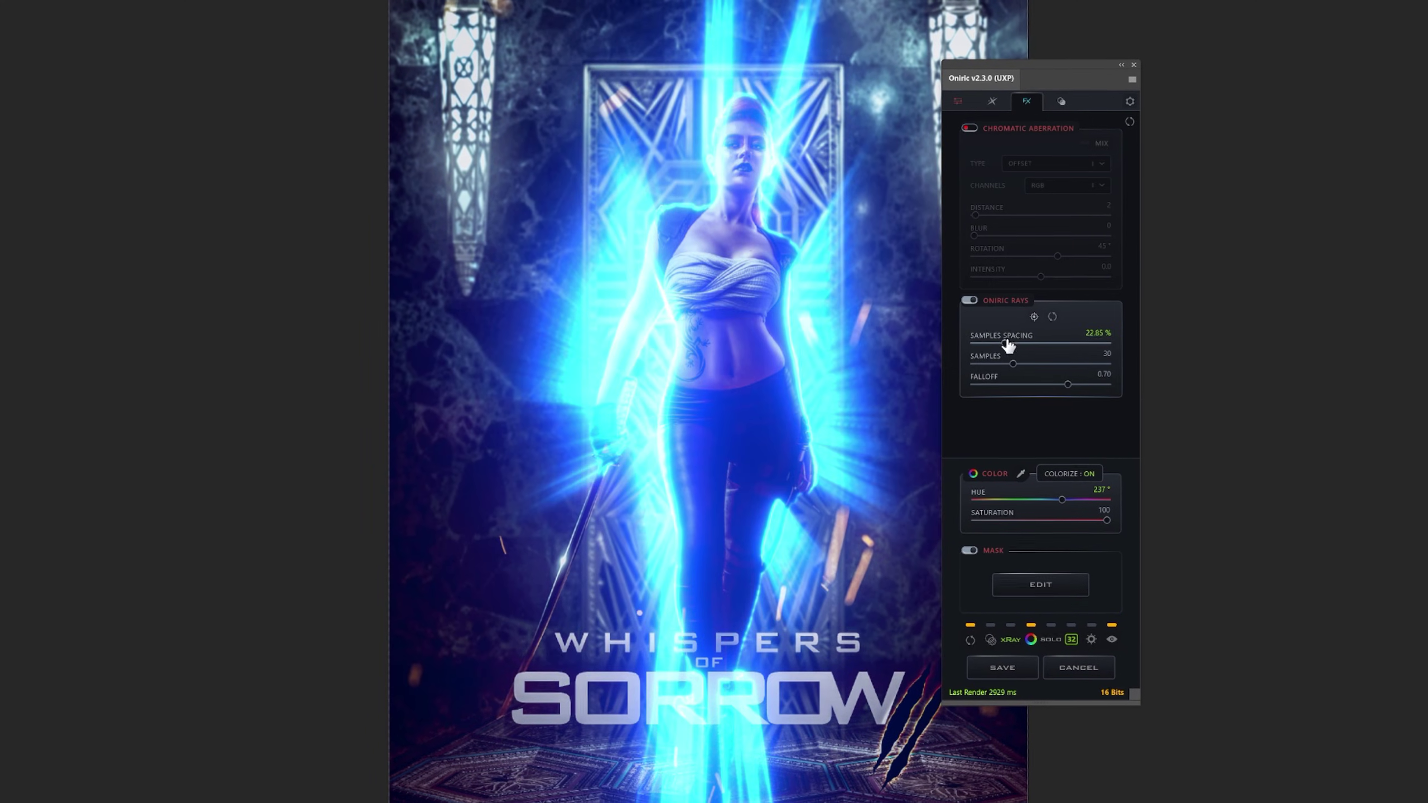
left_click(951, 351)
mouse_move(1015, 363)
left_mouse_down()
mouse_move(988, 361)
mouse_move(1028, 341)
left_mouse_up()
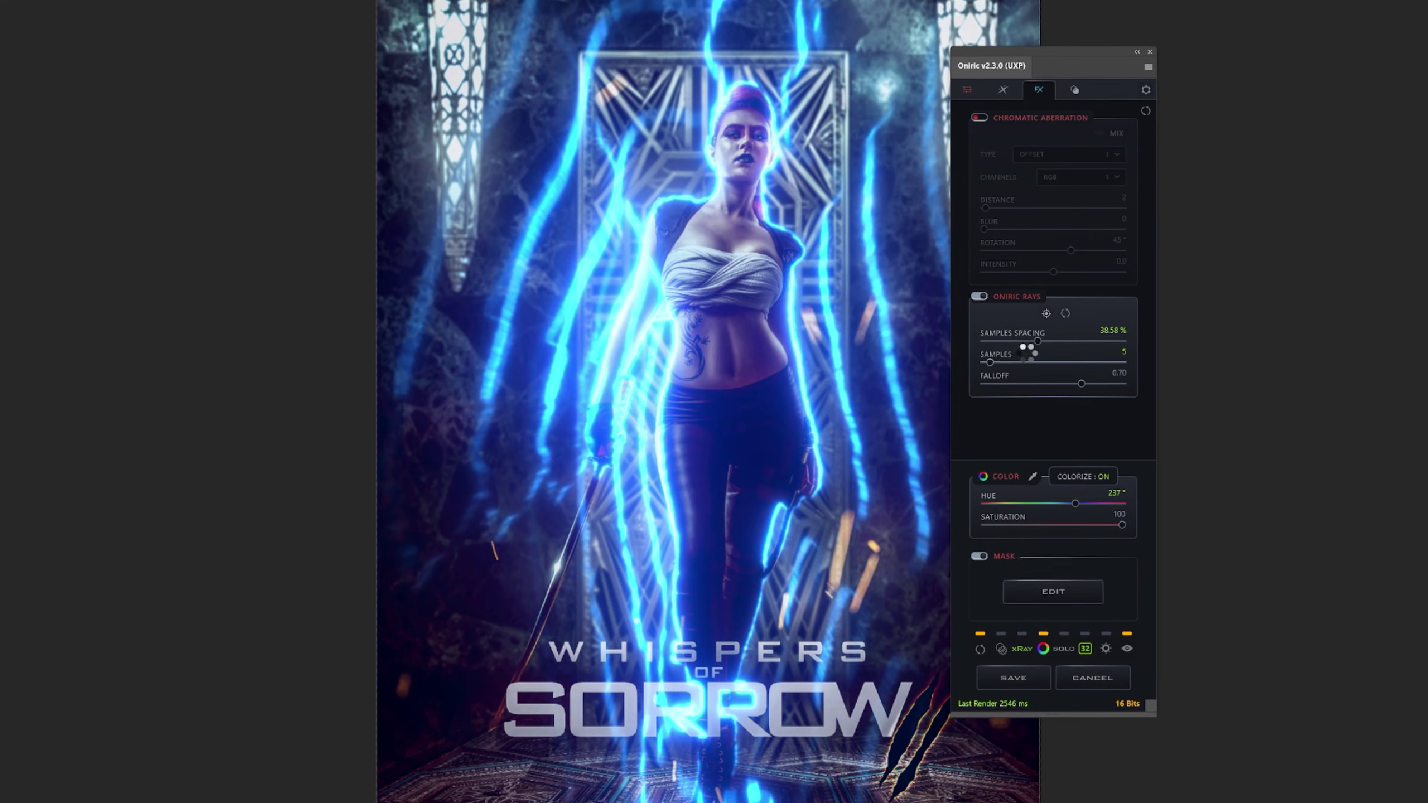
left_click_drag(1070, 384, 1052, 383)
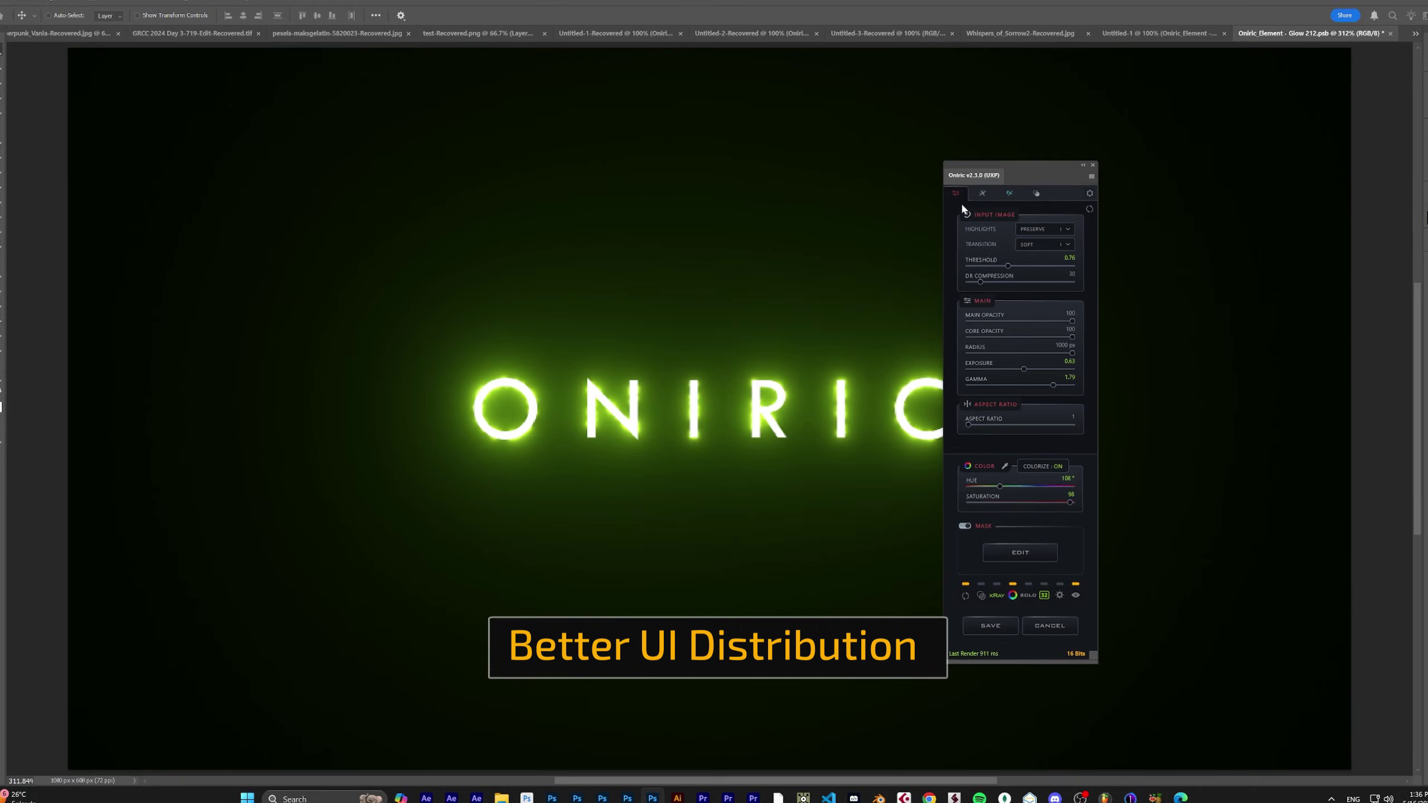
Enable Glare streaks on the ONIRIC text and shift the glow Hue from 108 to 238.
left_click(984, 193)
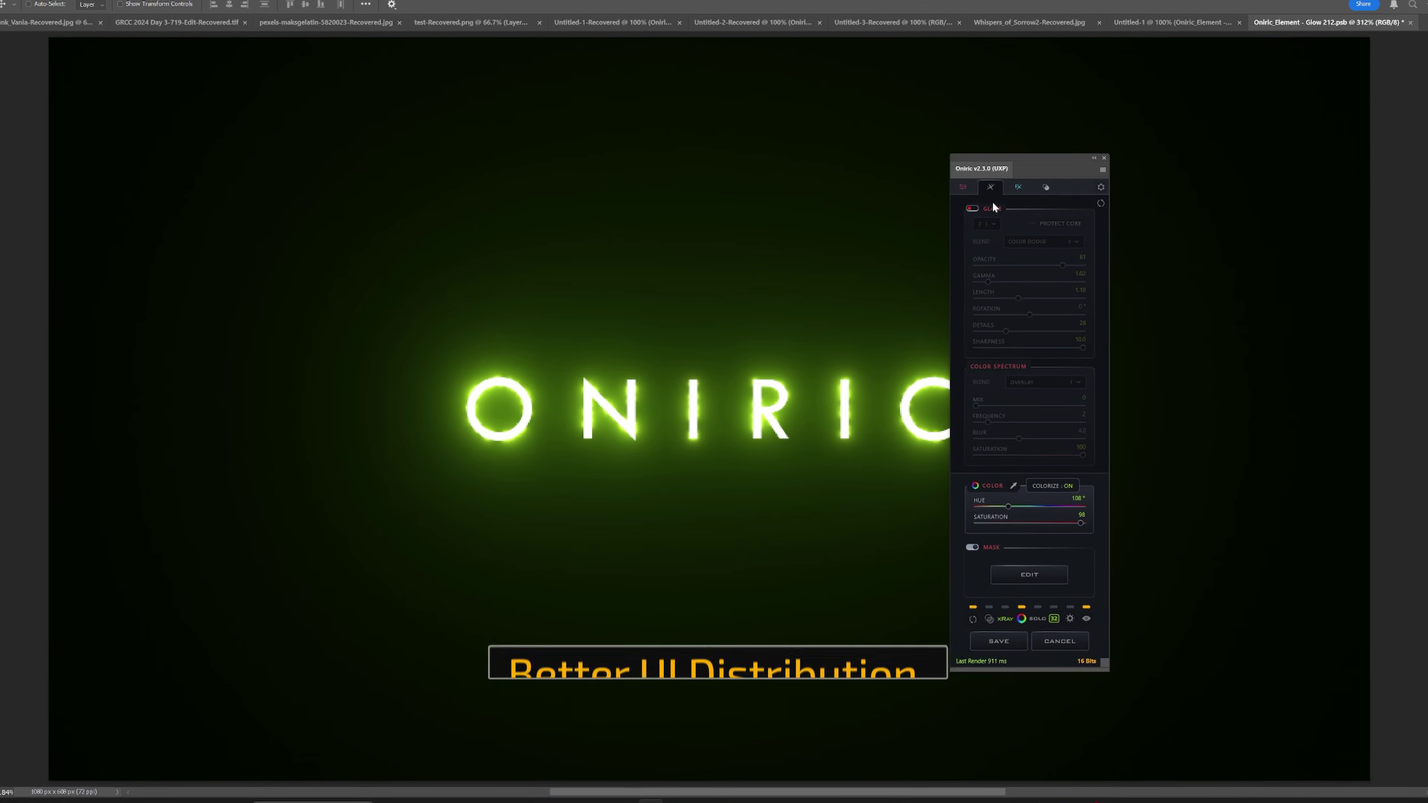
left_click(974, 207)
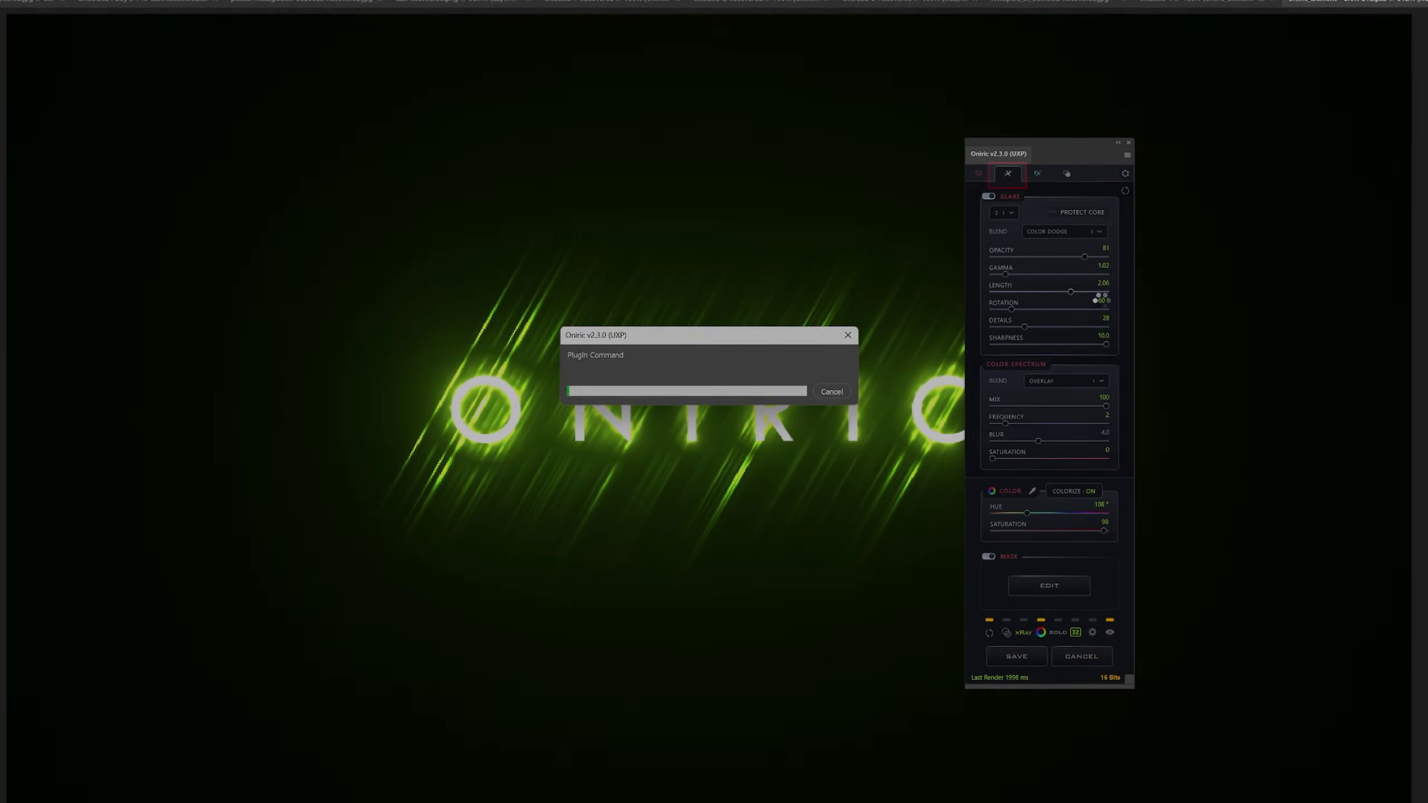
left_click(983, 170)
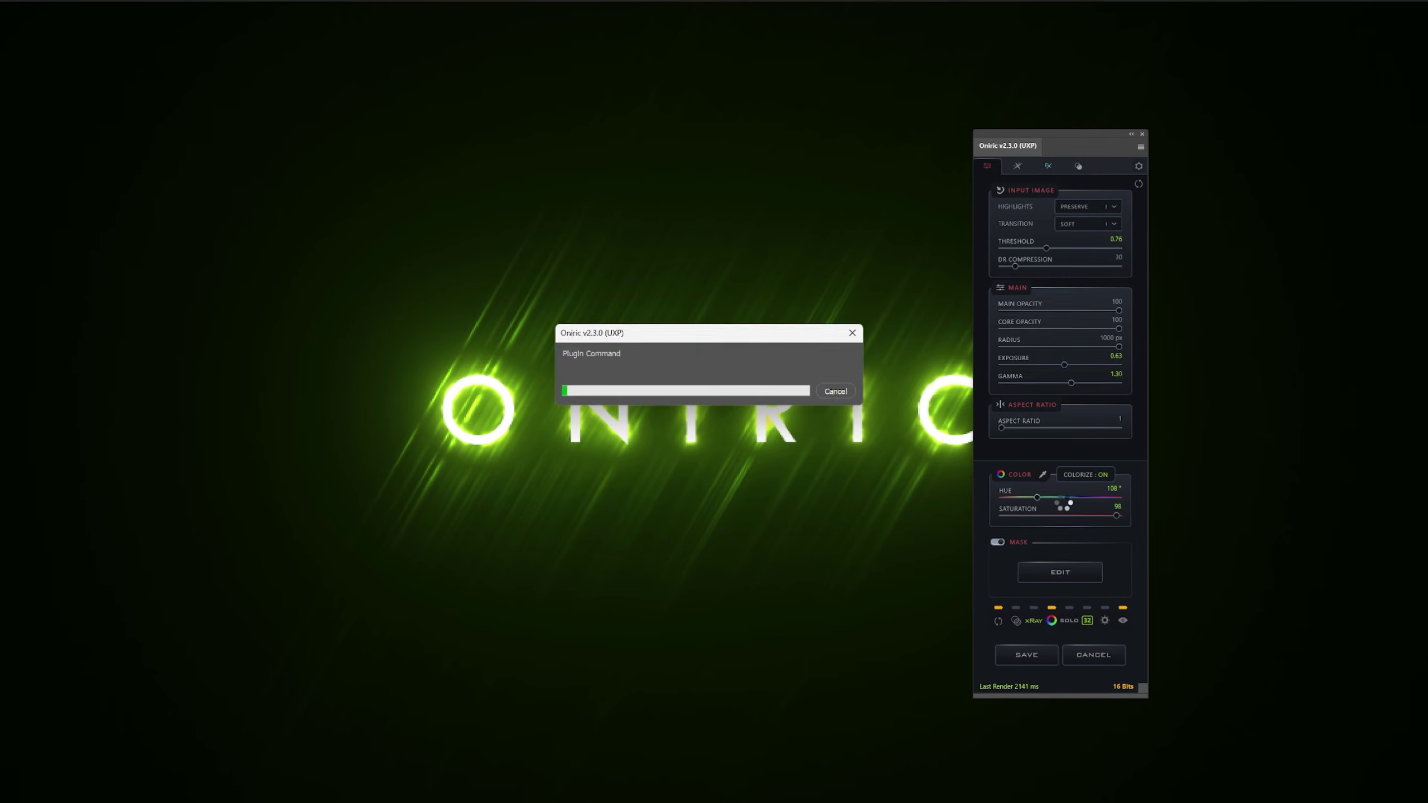
left_click_drag(1037, 497, 1079, 498)
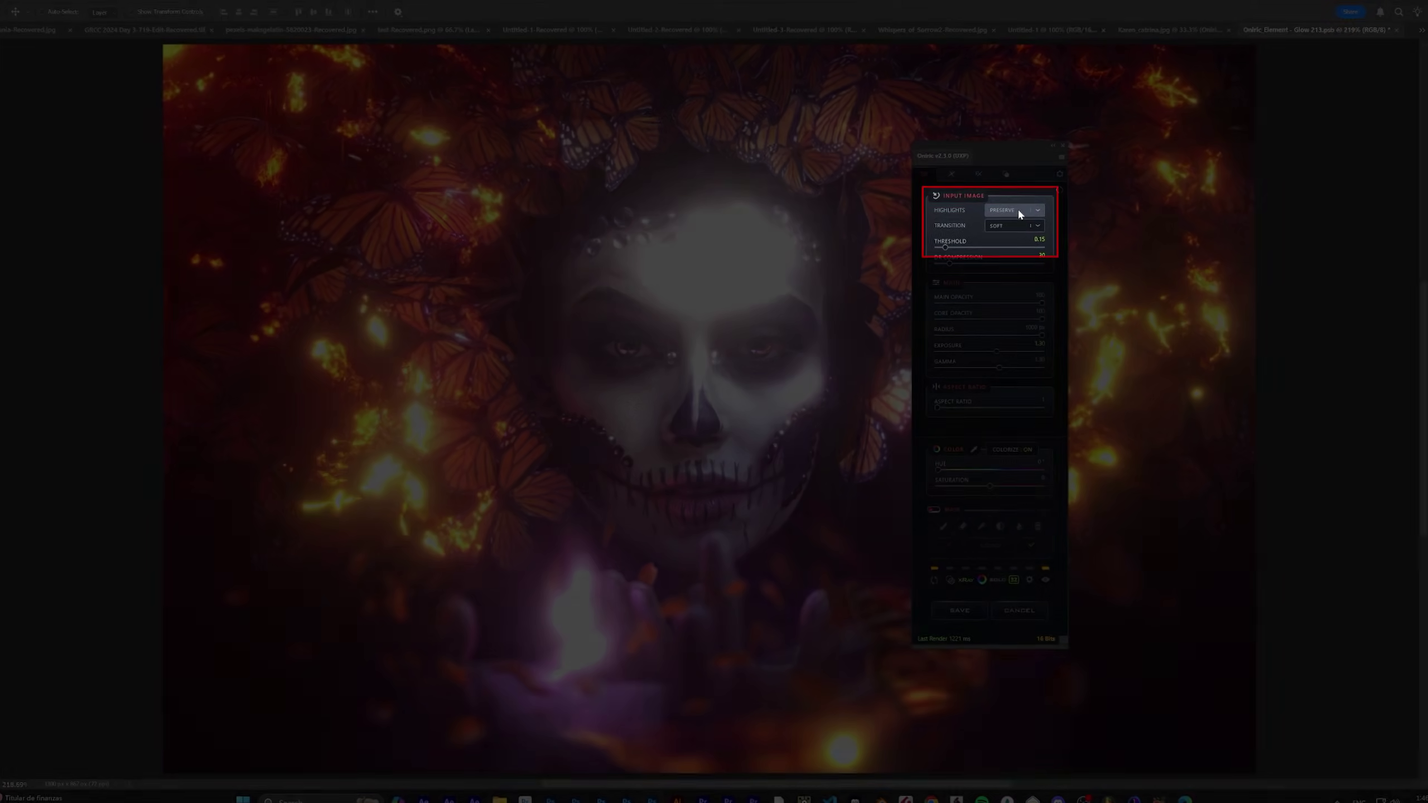
Try FLATTEN then settle on PRESERVE Highlights, briefly previewing the XRay heatmap.
left_click(1017, 209)
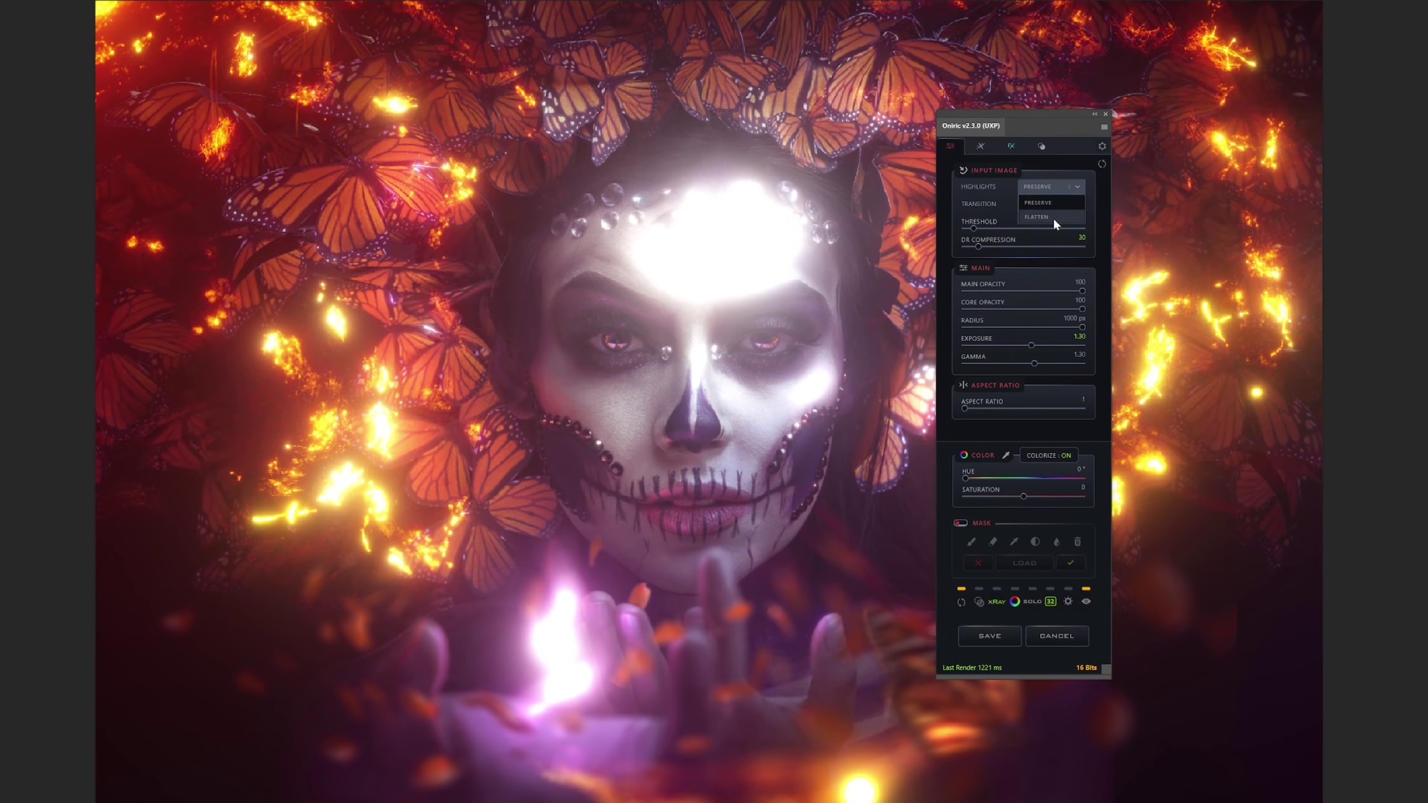
left_click(1045, 221)
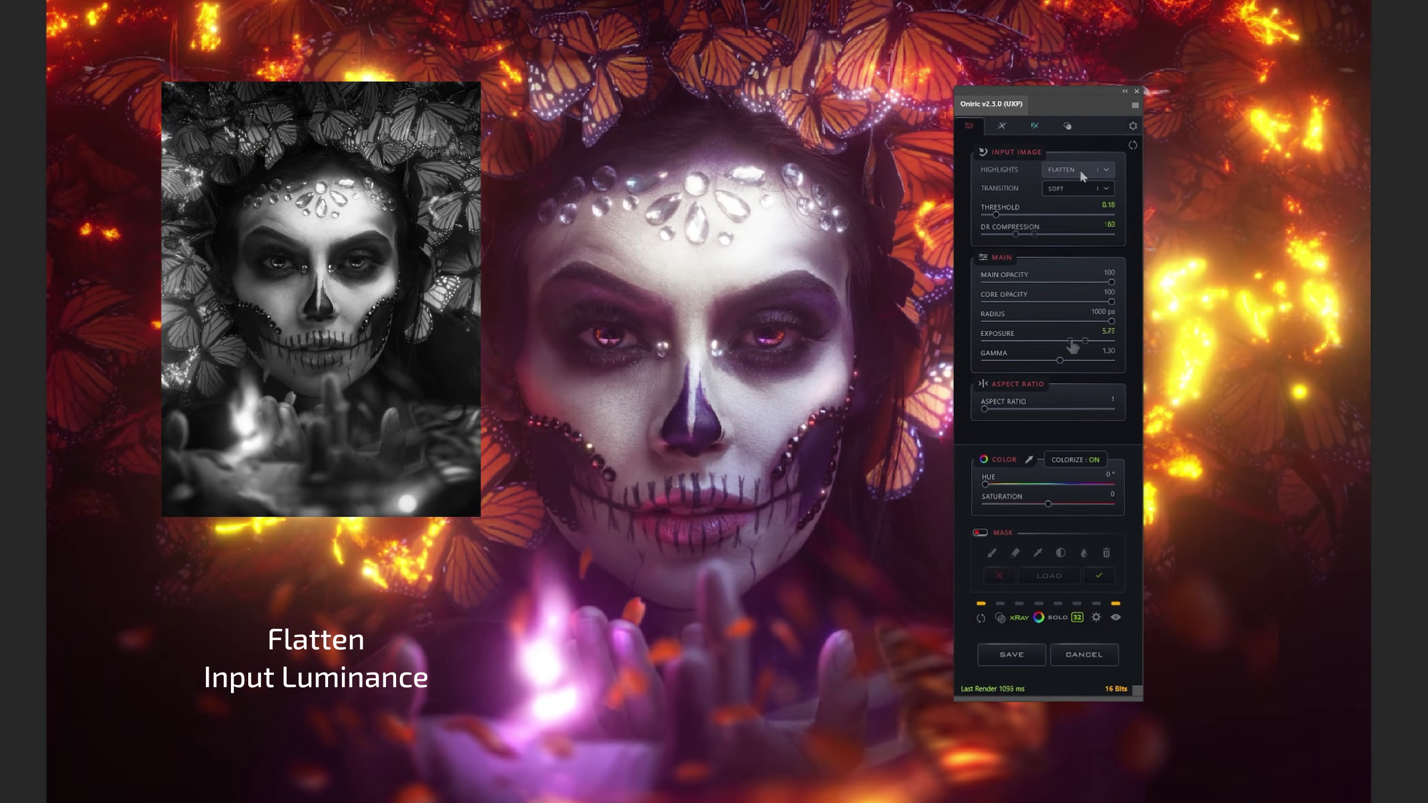
left_click(1080, 169)
left_click(1074, 185)
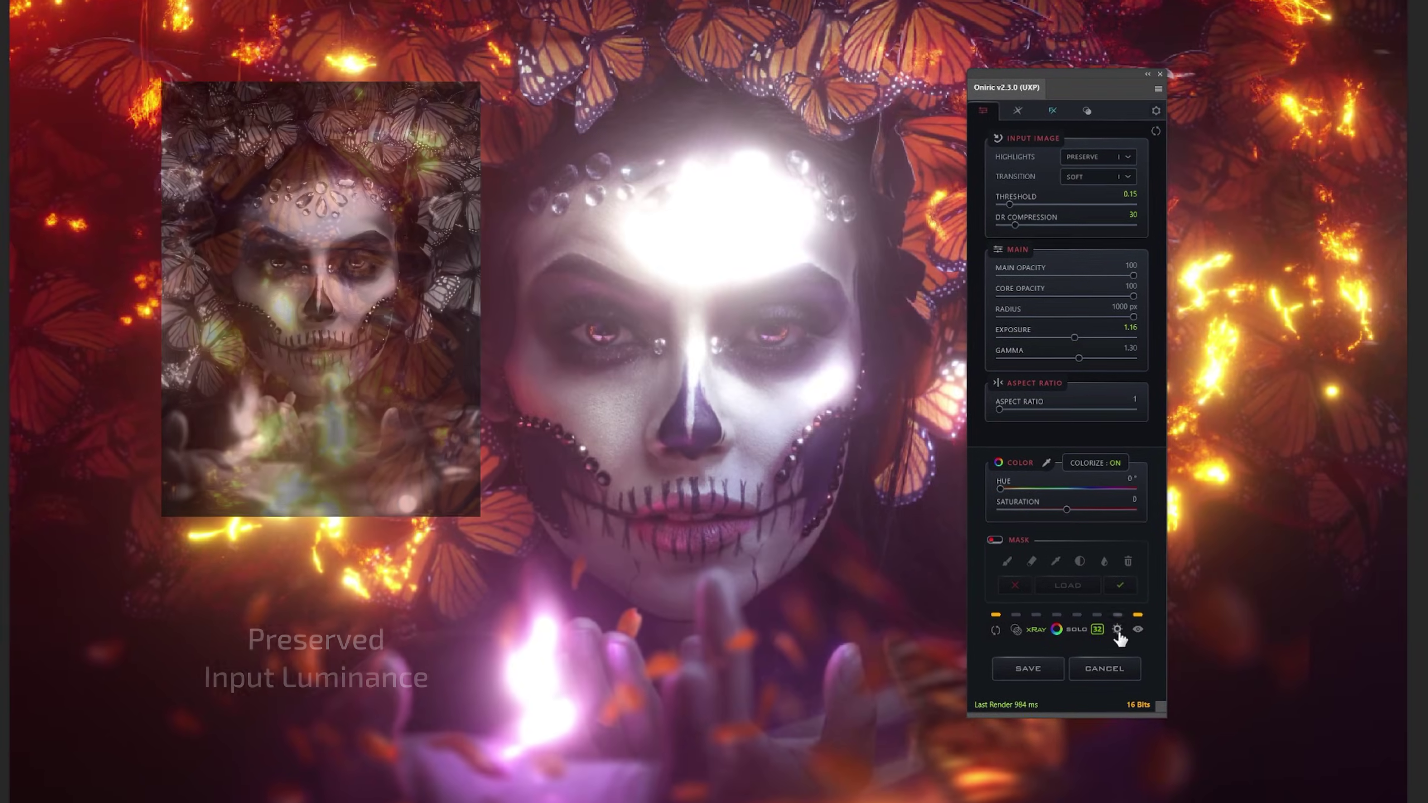
left_click(1029, 624)
left_click(1028, 625)
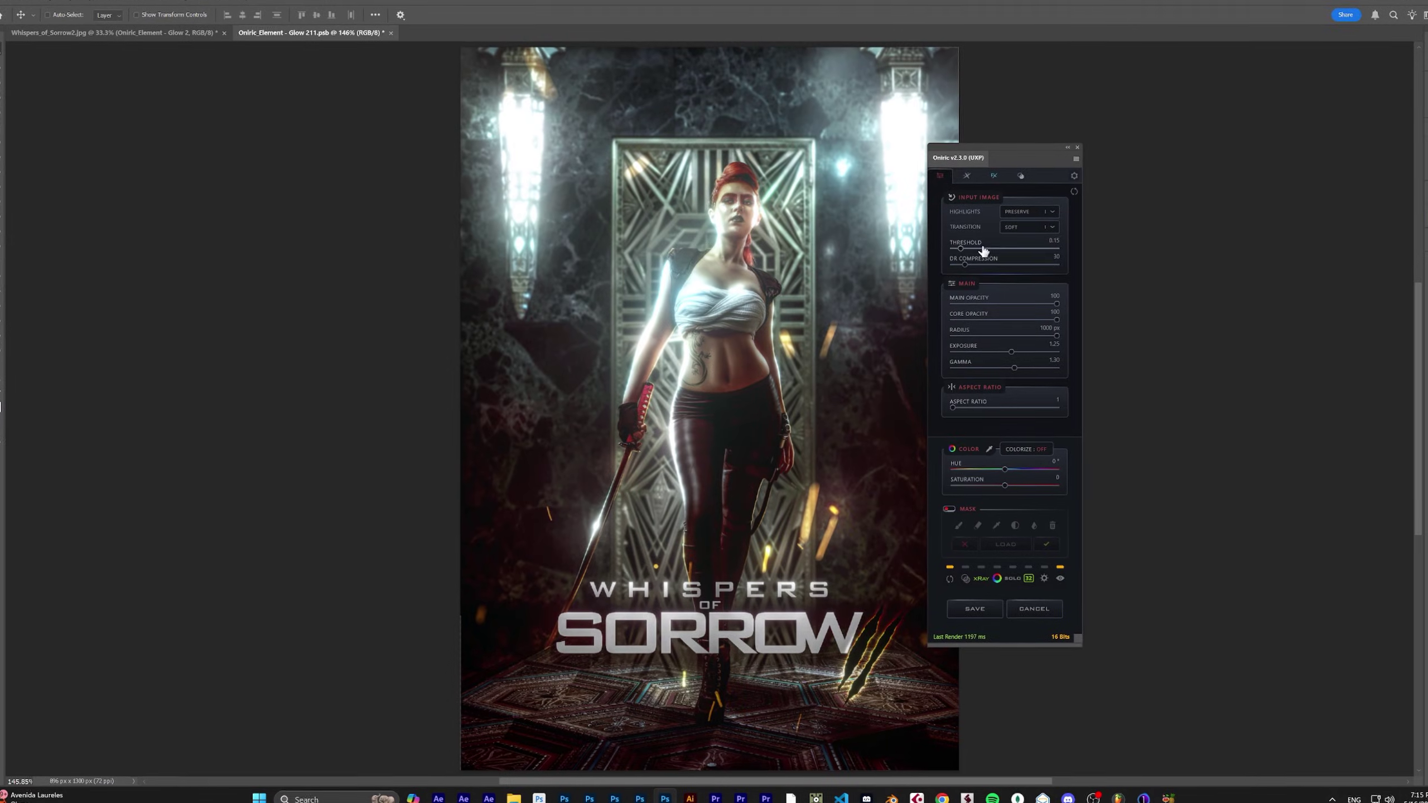
Show the Transition dropdown's edge transition choices for the Whispers of Sorrow glow.
left_click(1030, 225)
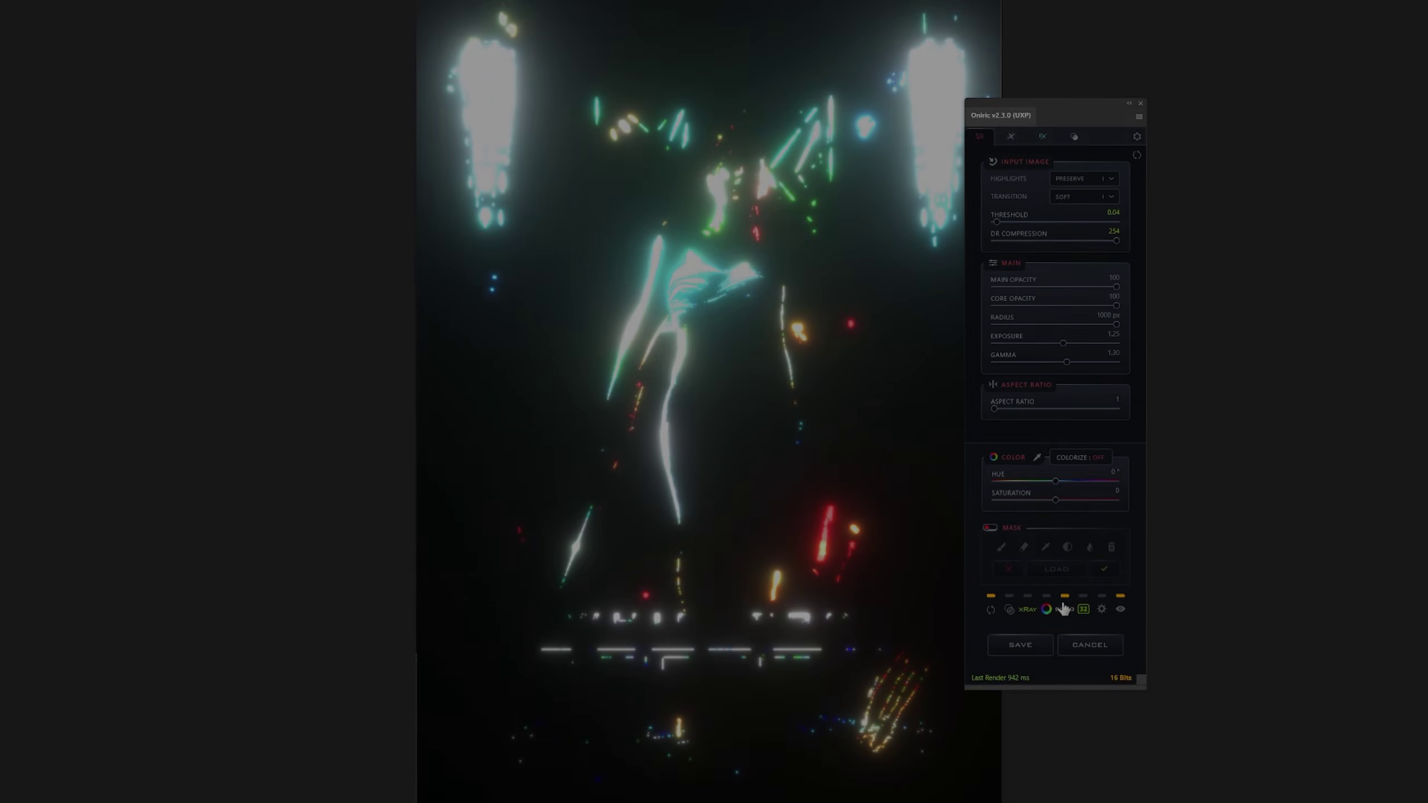
Mask the helmet's T-shaped visor, brighten the Exposure, and accept the mask.
left_click(1009, 507)
left_click_drag(354, 194, 565, 468)
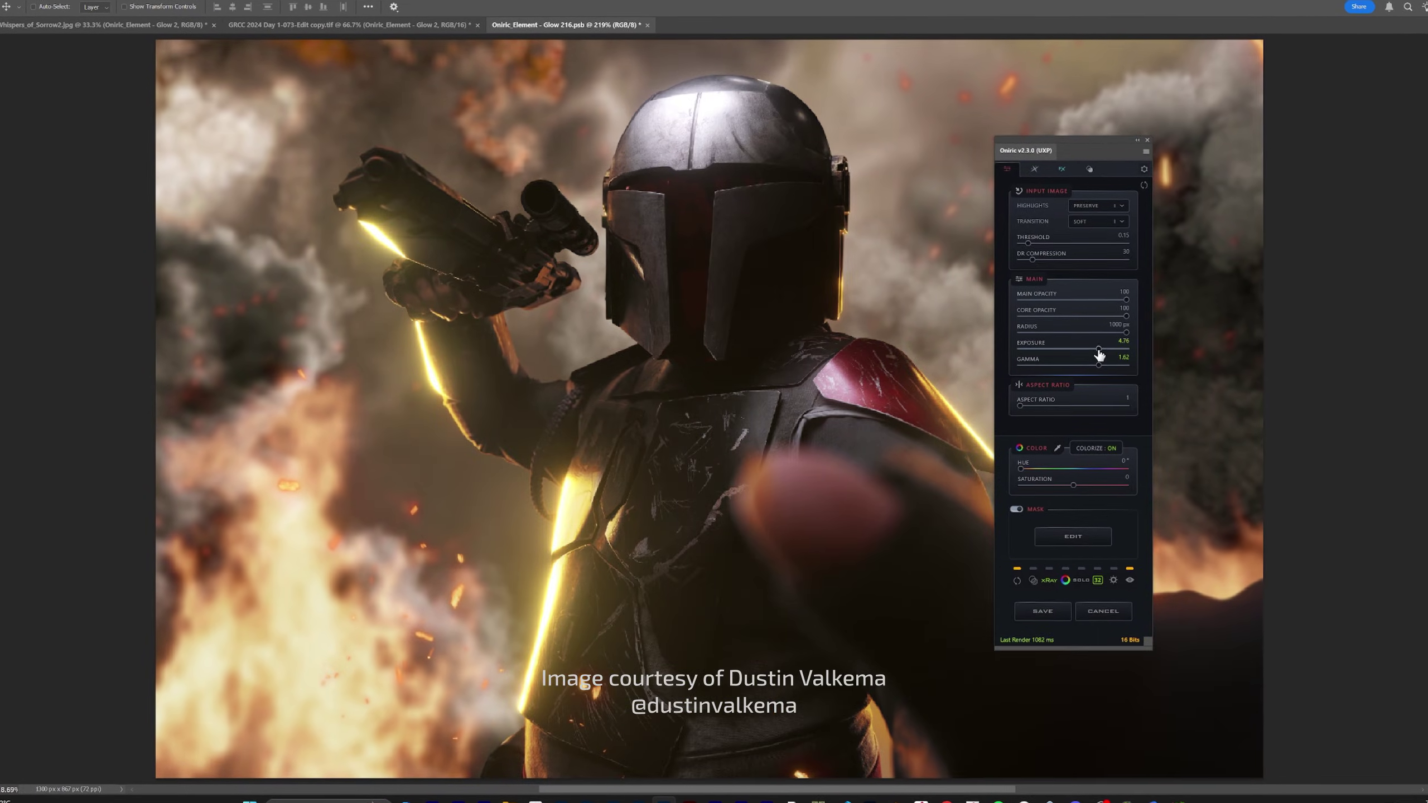
left_click_drag(1077, 354, 1098, 355)
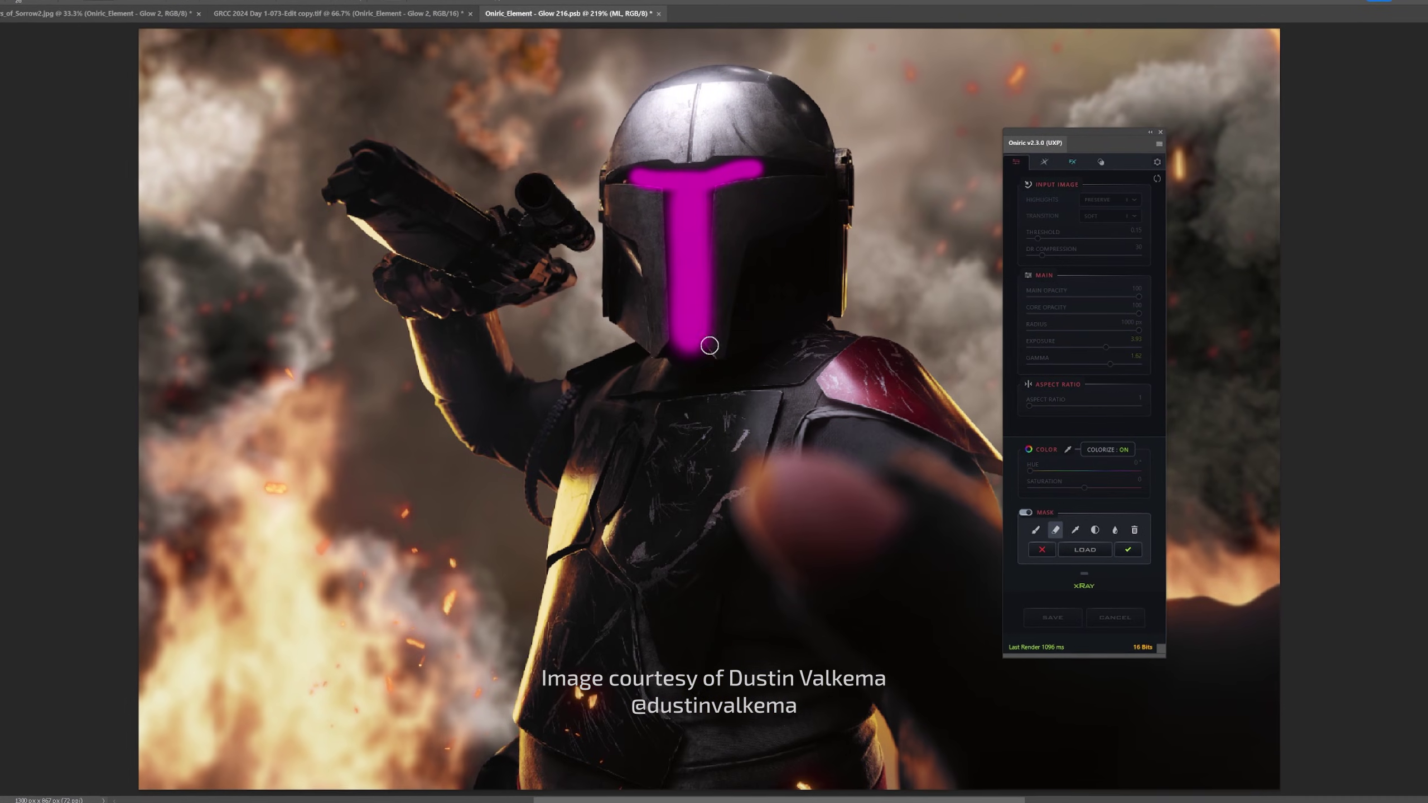
left_click(1128, 549)
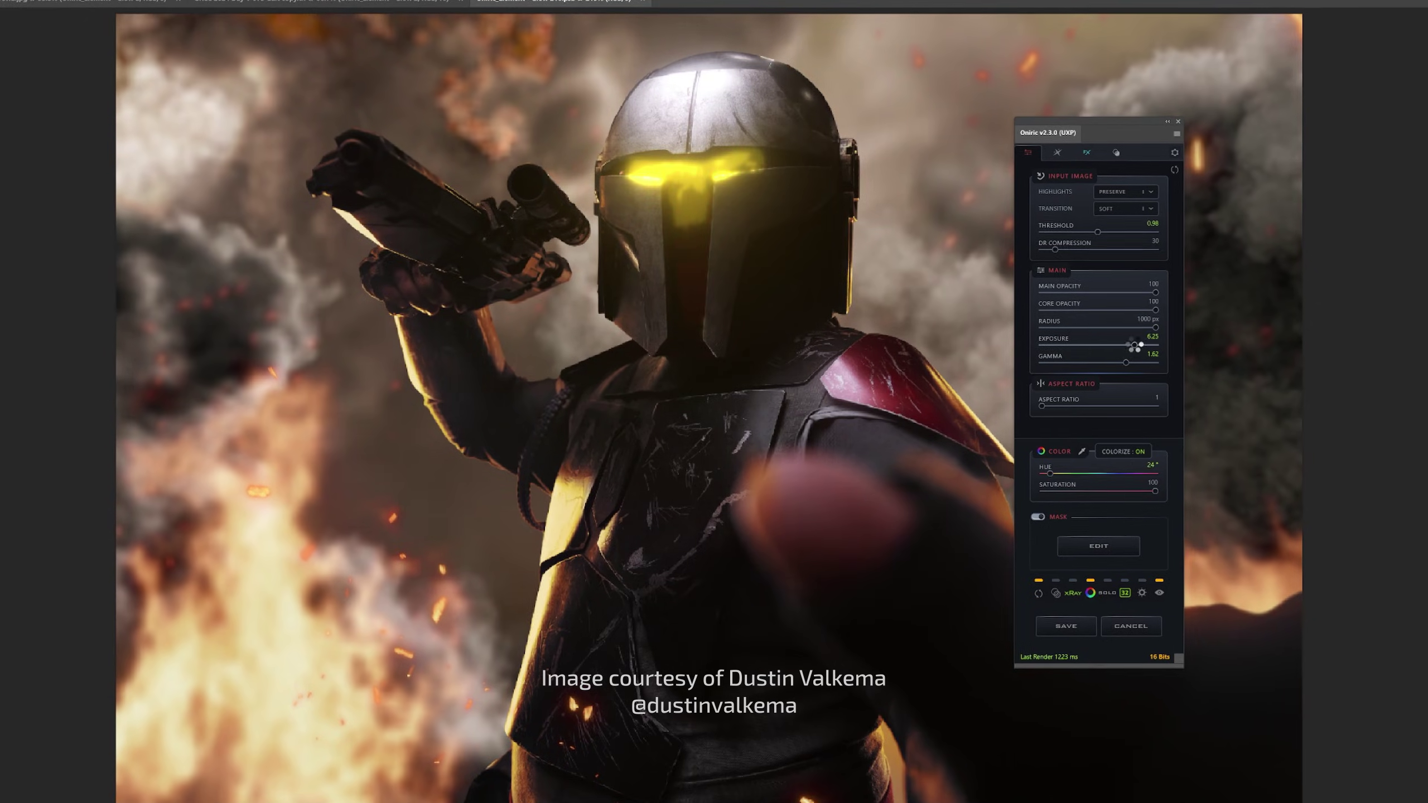
Tune Threshold and DR Compression, set Hue to 245, max Exposure and raise Gamma.
mouse_move(1097, 232)
left_mouse_down()
mouse_move(1062, 233)
mouse_move(1075, 227)
left_mouse_up()
left_click_drag(1139, 360, 1110, 361)
left_click_drag(1168, 245, 1139, 245)
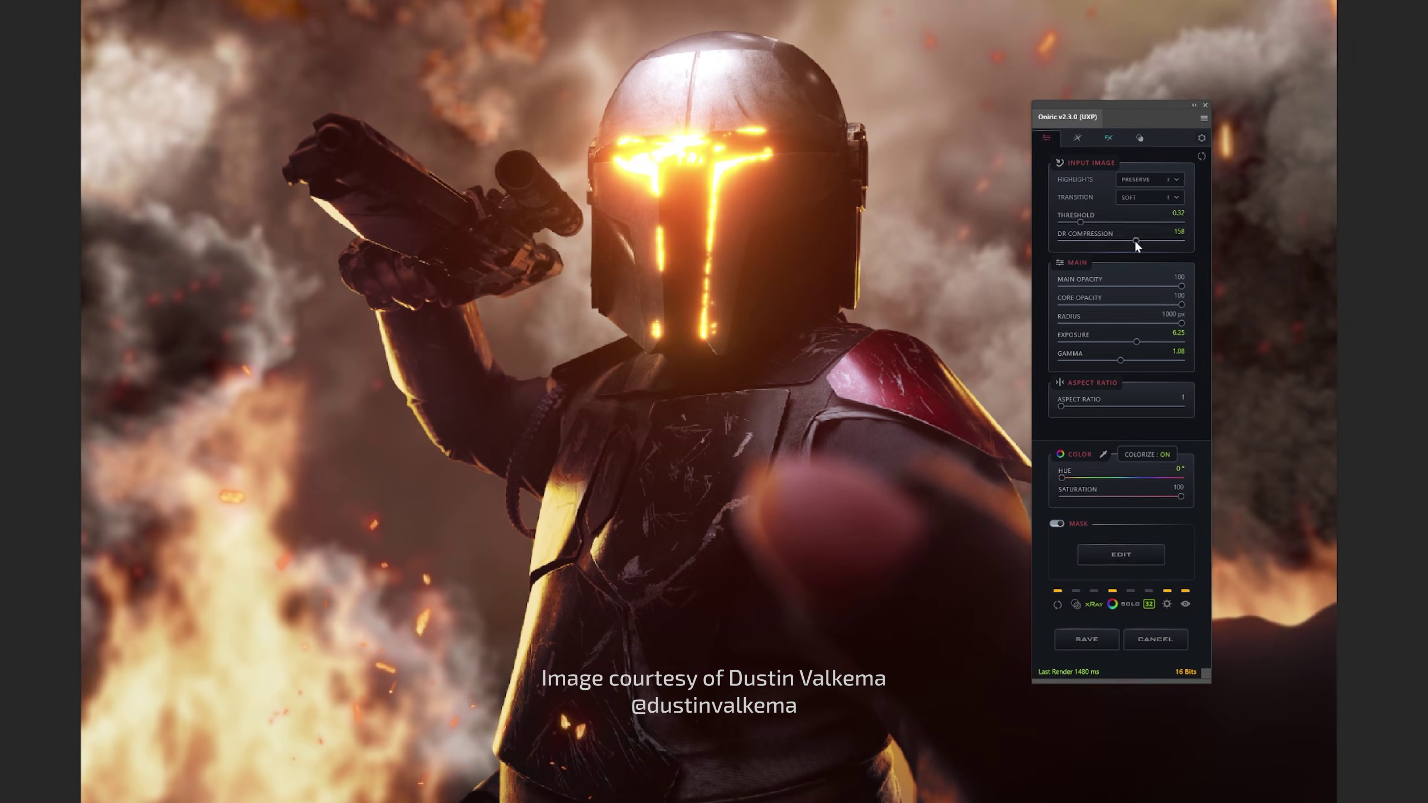
left_click_drag(1052, 475, 1132, 475)
left_click_drag(1139, 340, 1186, 341)
left_click_drag(1153, 239, 1172, 239)
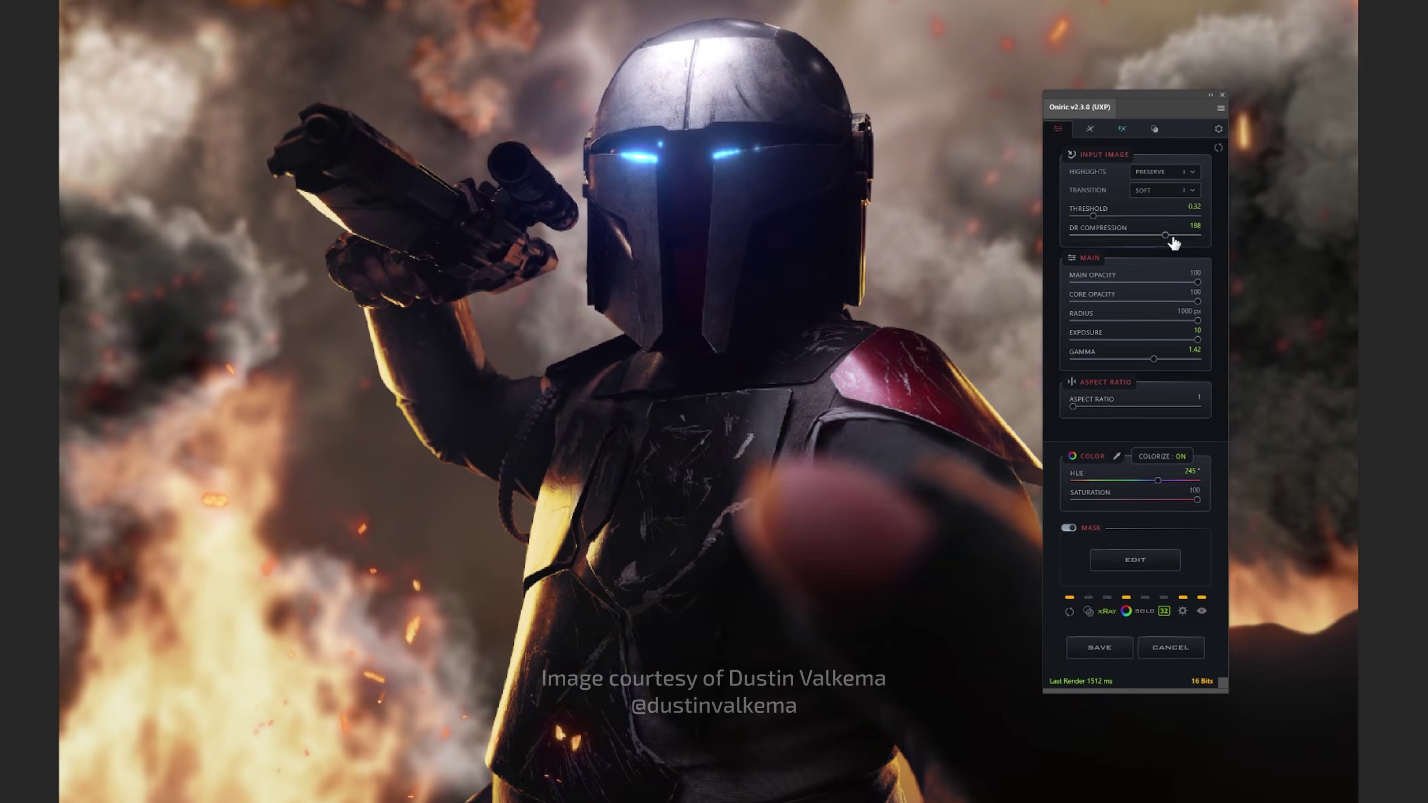
left_click(1189, 605)
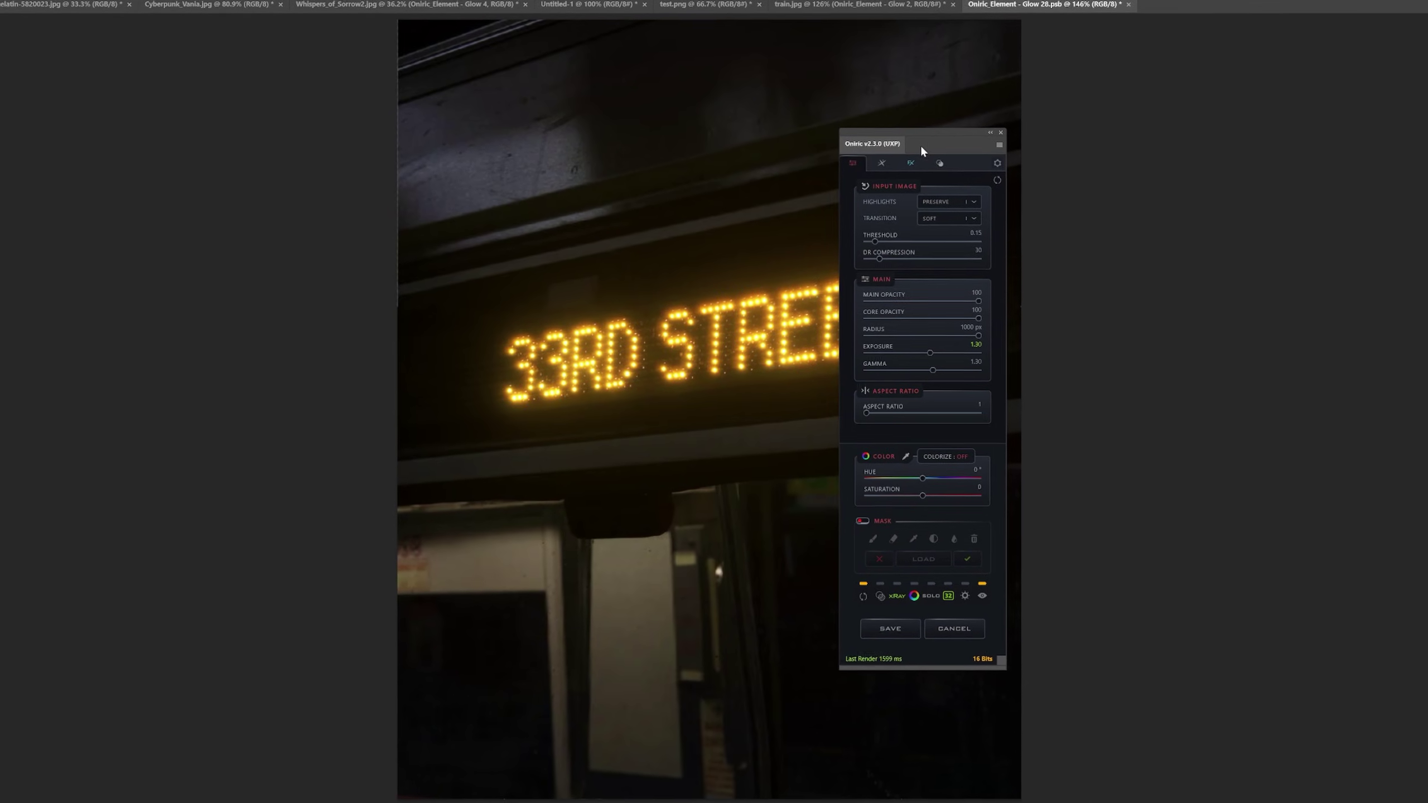
Stretch the sign's glow Aspect Ratio and add Chromatic Aberration distance, blur and rotation.
mouse_move(973, 426)
left_mouse_down()
mouse_move(1087, 427)
mouse_move(1026, 446)
left_mouse_up()
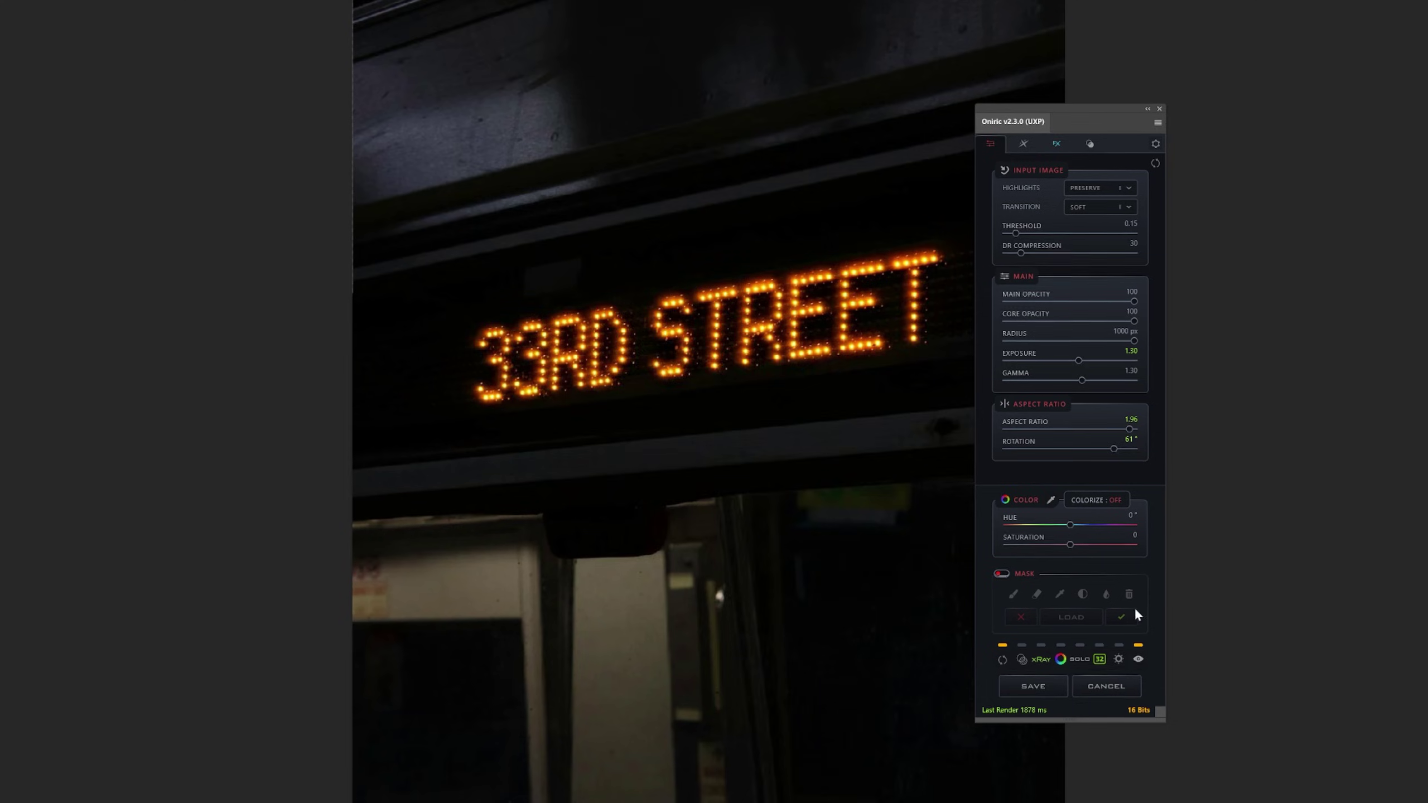
left_click_drag(1110, 429, 1096, 425)
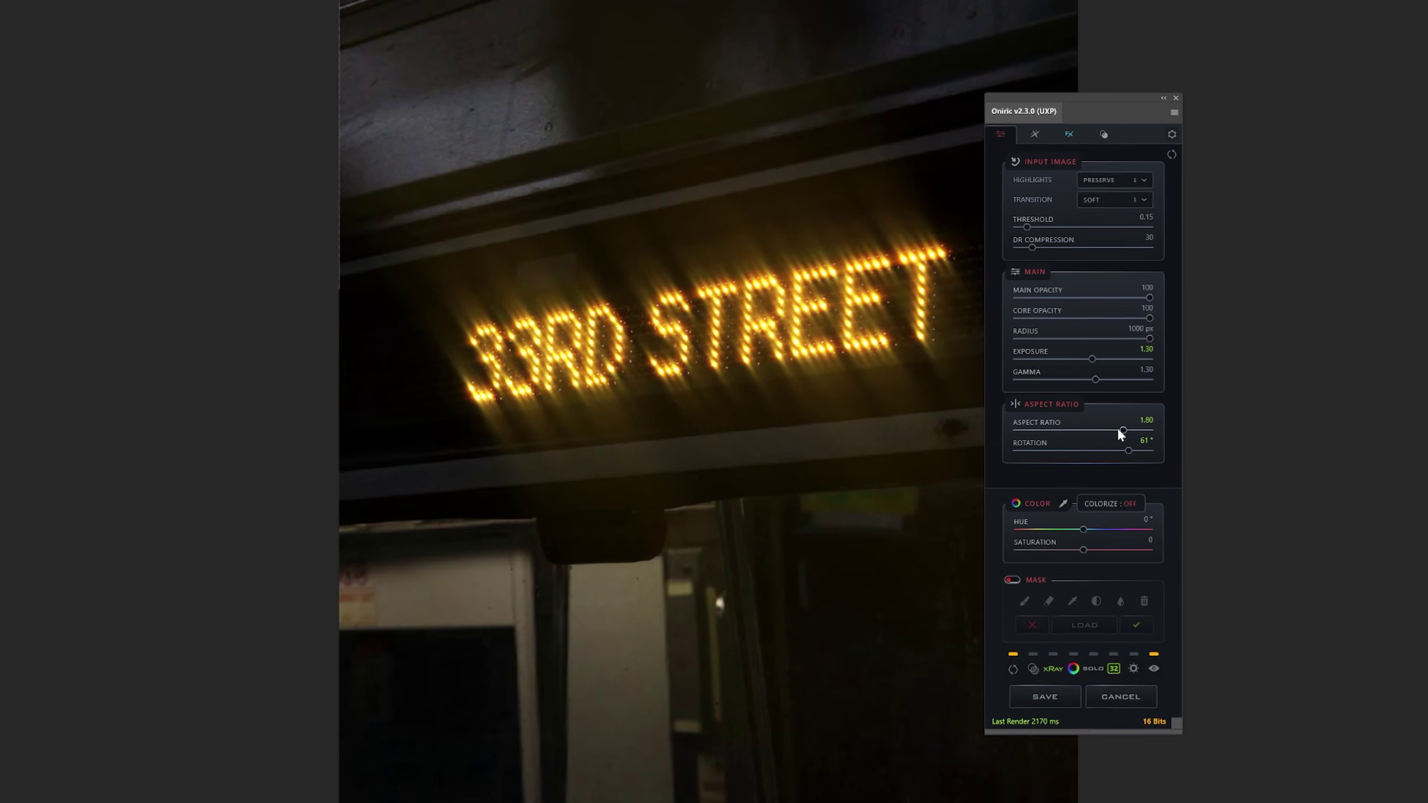
left_click(1075, 129)
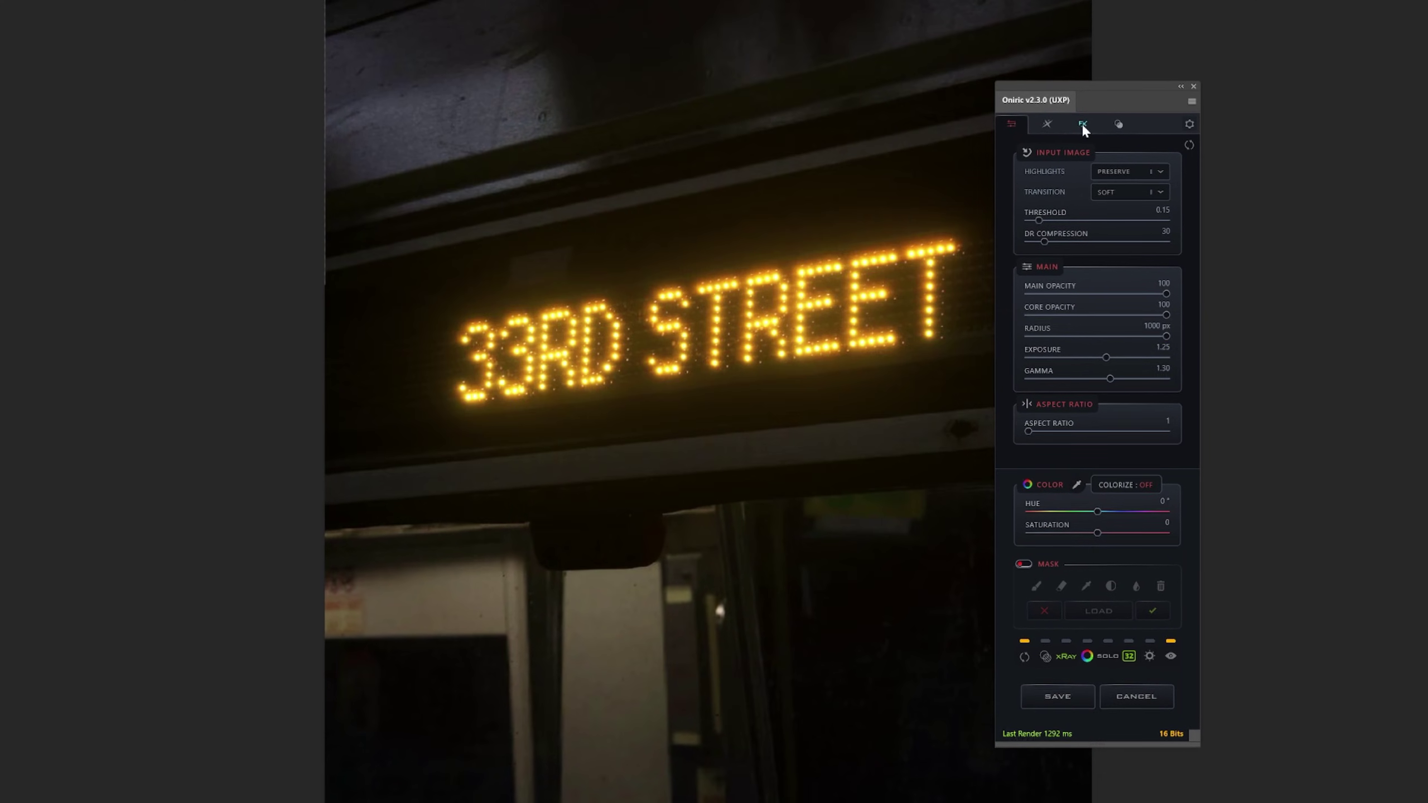
mouse_move(1035, 238)
left_mouse_down()
mouse_move(1056, 238)
mouse_move(1056, 260)
mouse_move(1054, 231)
left_mouse_up()
left_click(1083, 275)
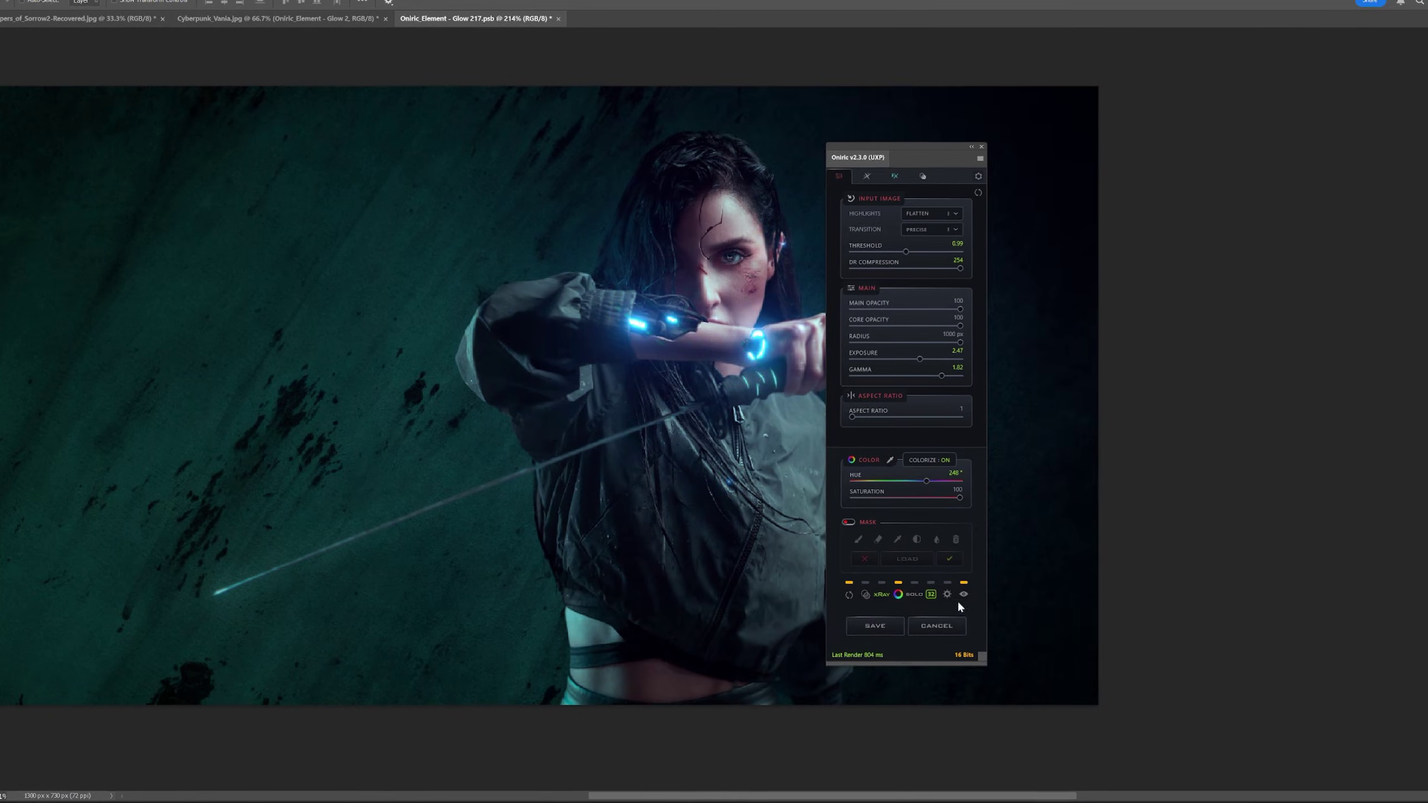
Turn off Colorize on the archer's glow and display the Factory Presets list.
left_click(899, 596)
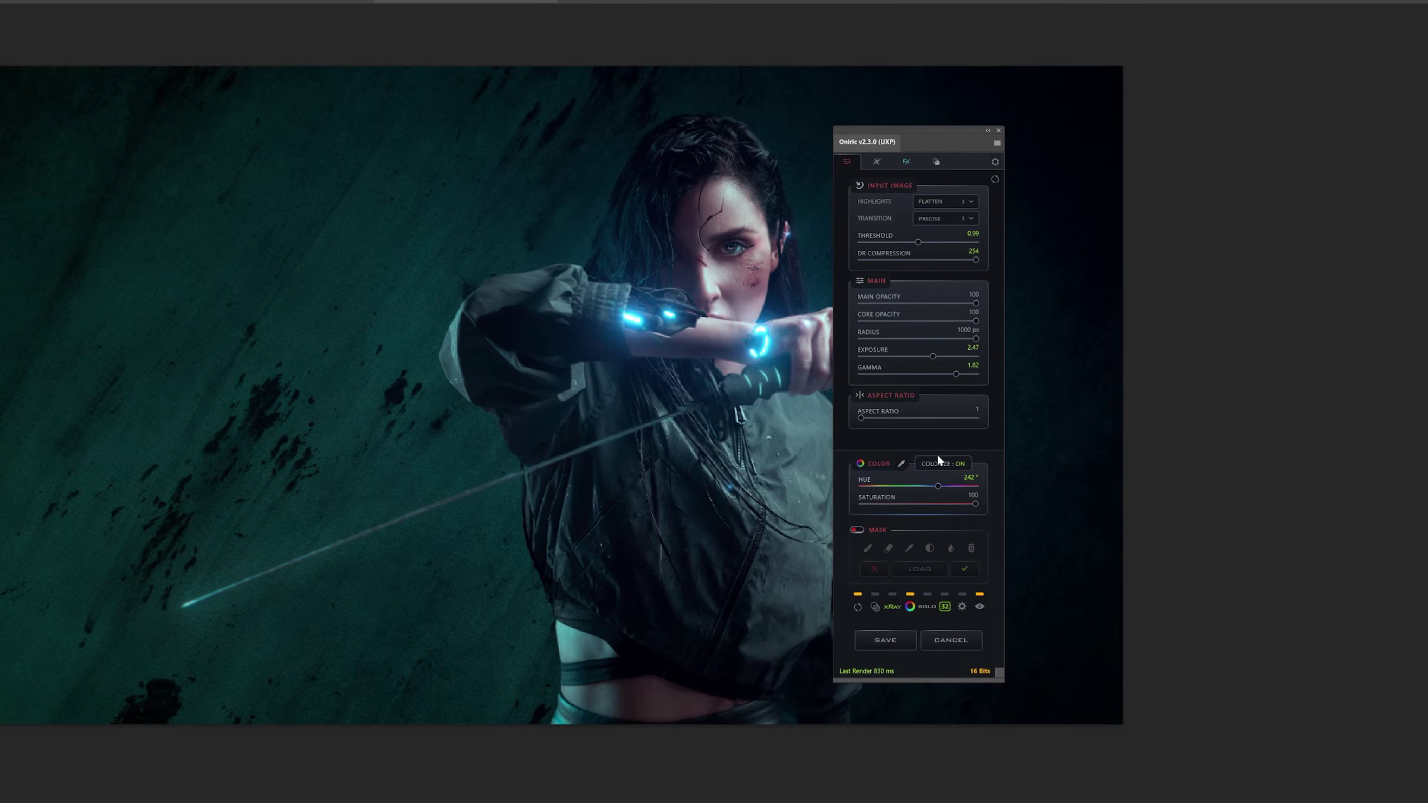
left_click(877, 160)
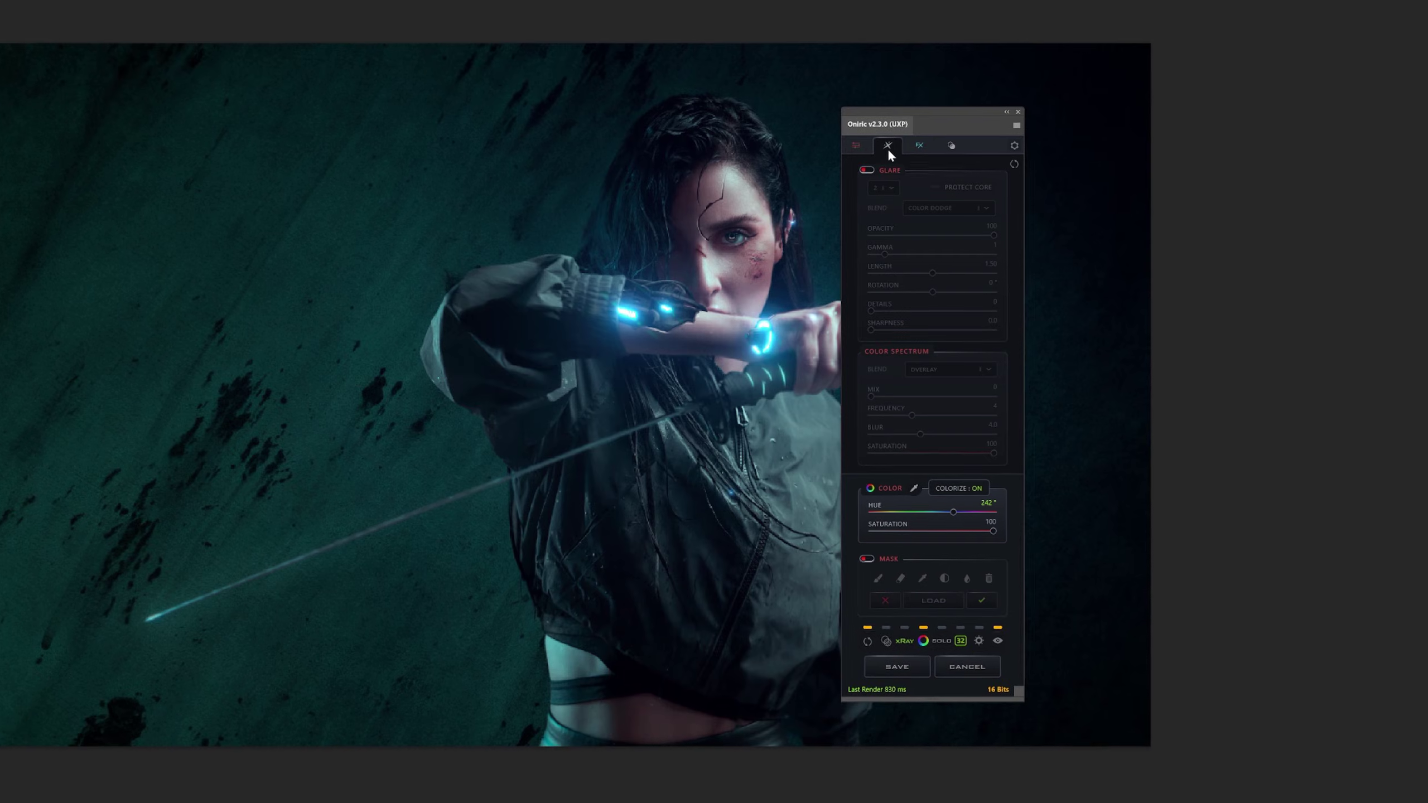
left_click(919, 145)
left_click(956, 138)
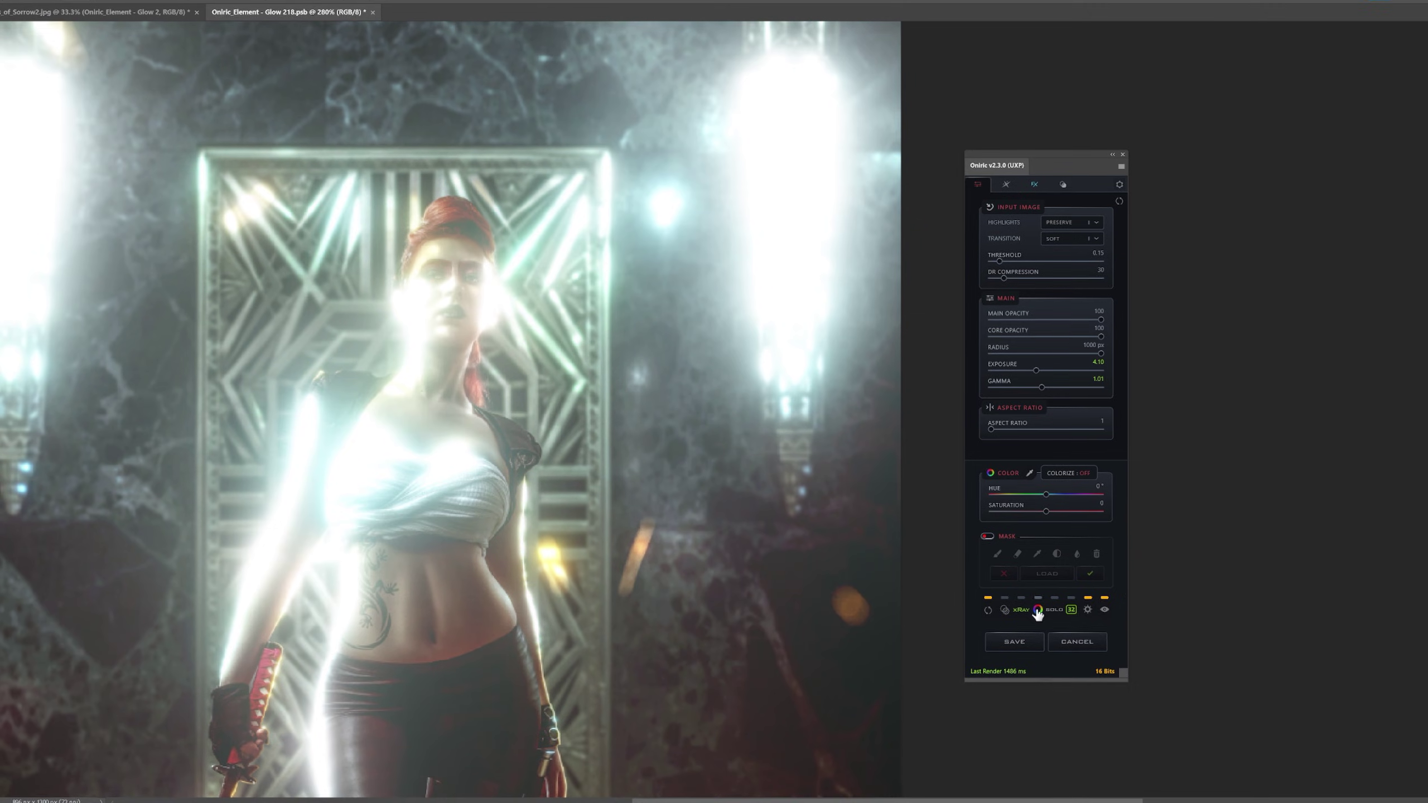
Turn Colorize on at Saturation 100 and move Hue from 238° to 12° for orange.
left_click(1083, 608)
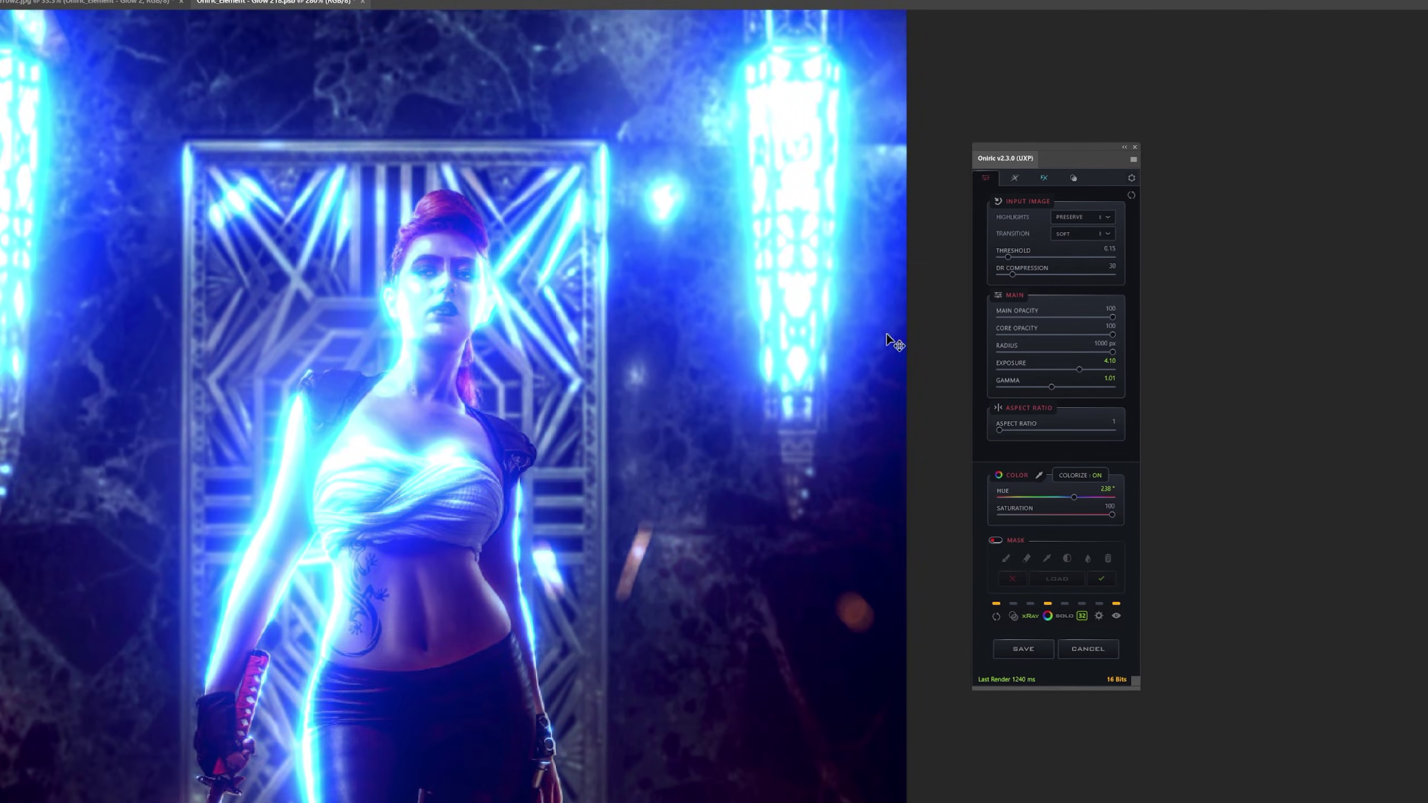
scroll(762, 256, "up", 5)
scroll(908, 583, "down", 5)
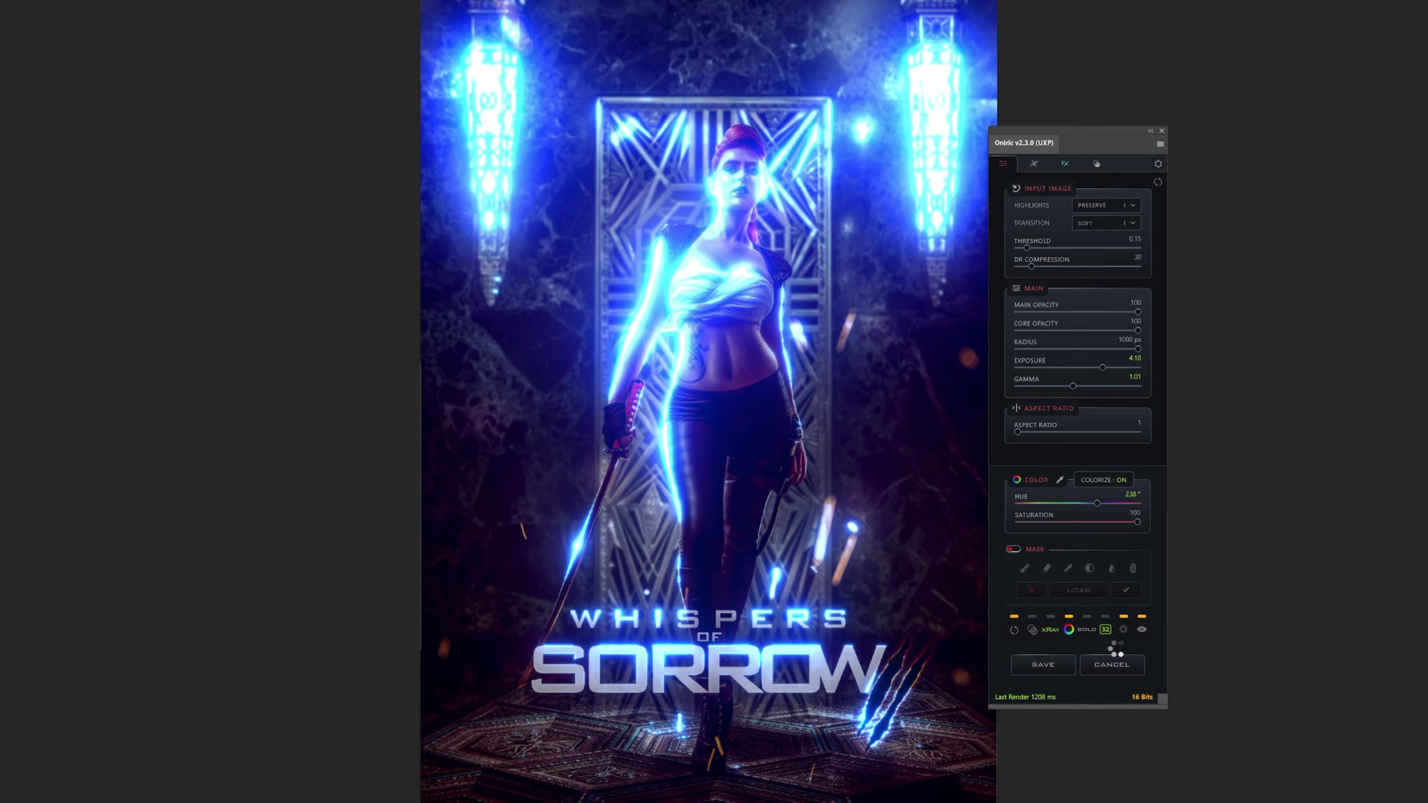
left_click(1120, 628)
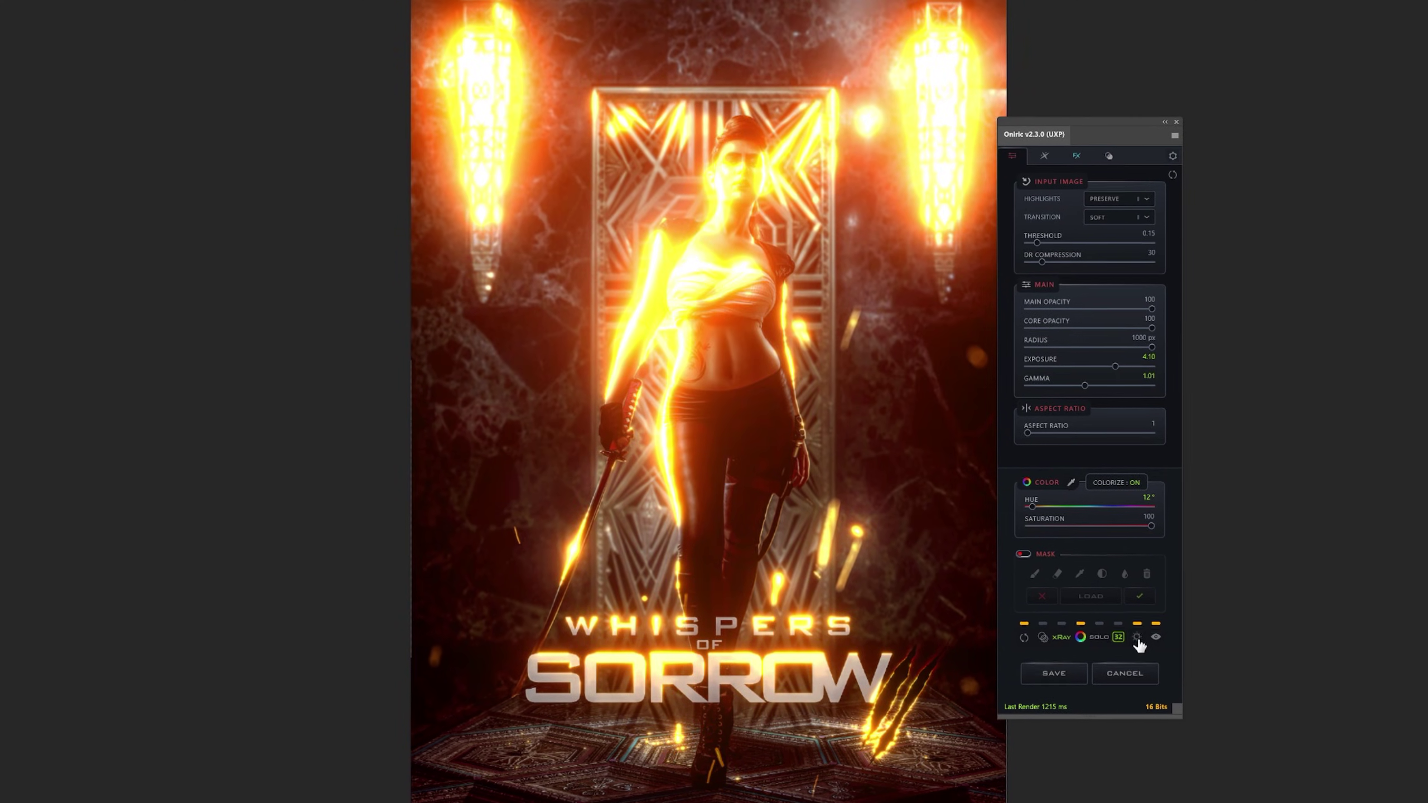
scroll(567, 548, "up", 5)
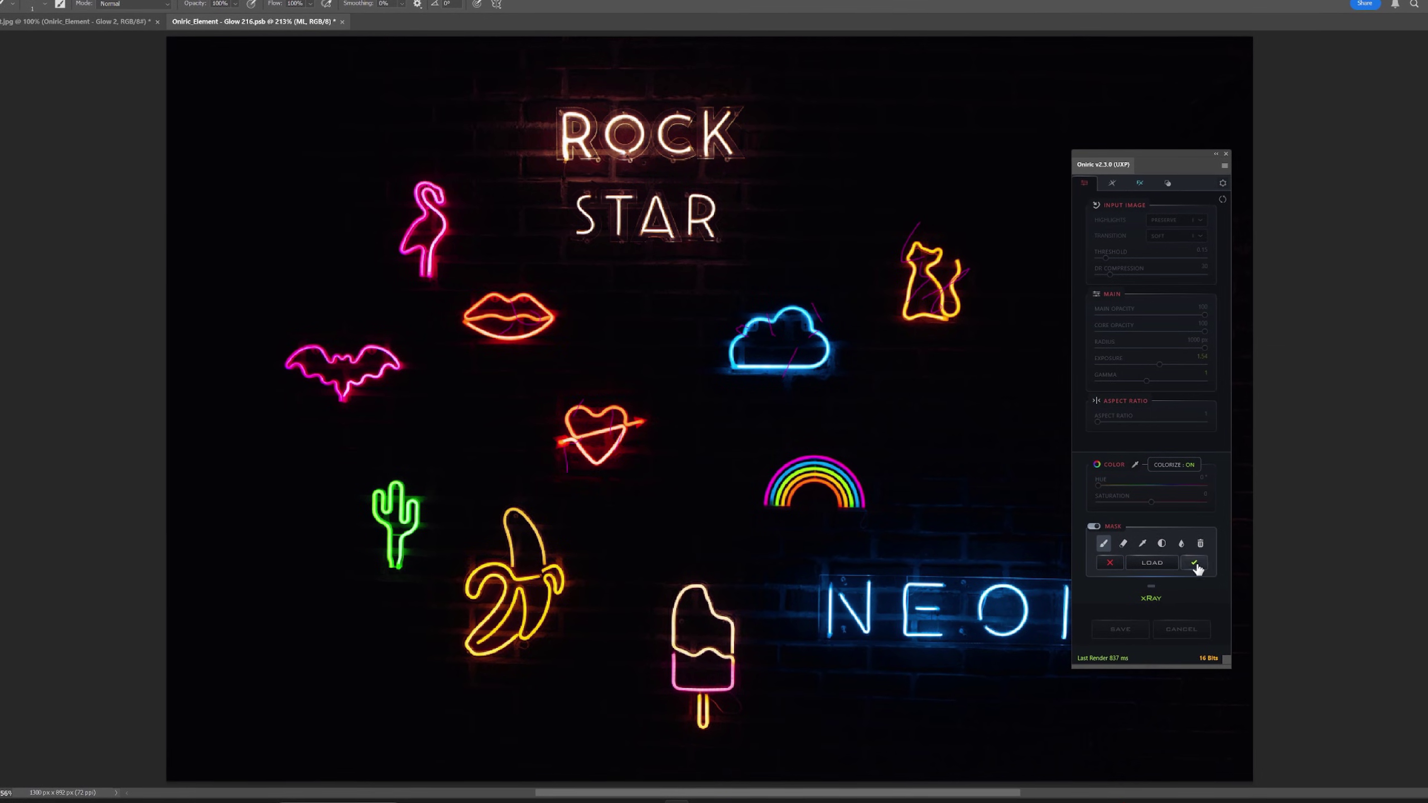
Confirm the painted mask on the neon image, nudge gamma up, and render the glow in 32-bit HDR.
left_click(1194, 562)
left_click_drag(1180, 384, 1161, 365)
left_click(1179, 599)
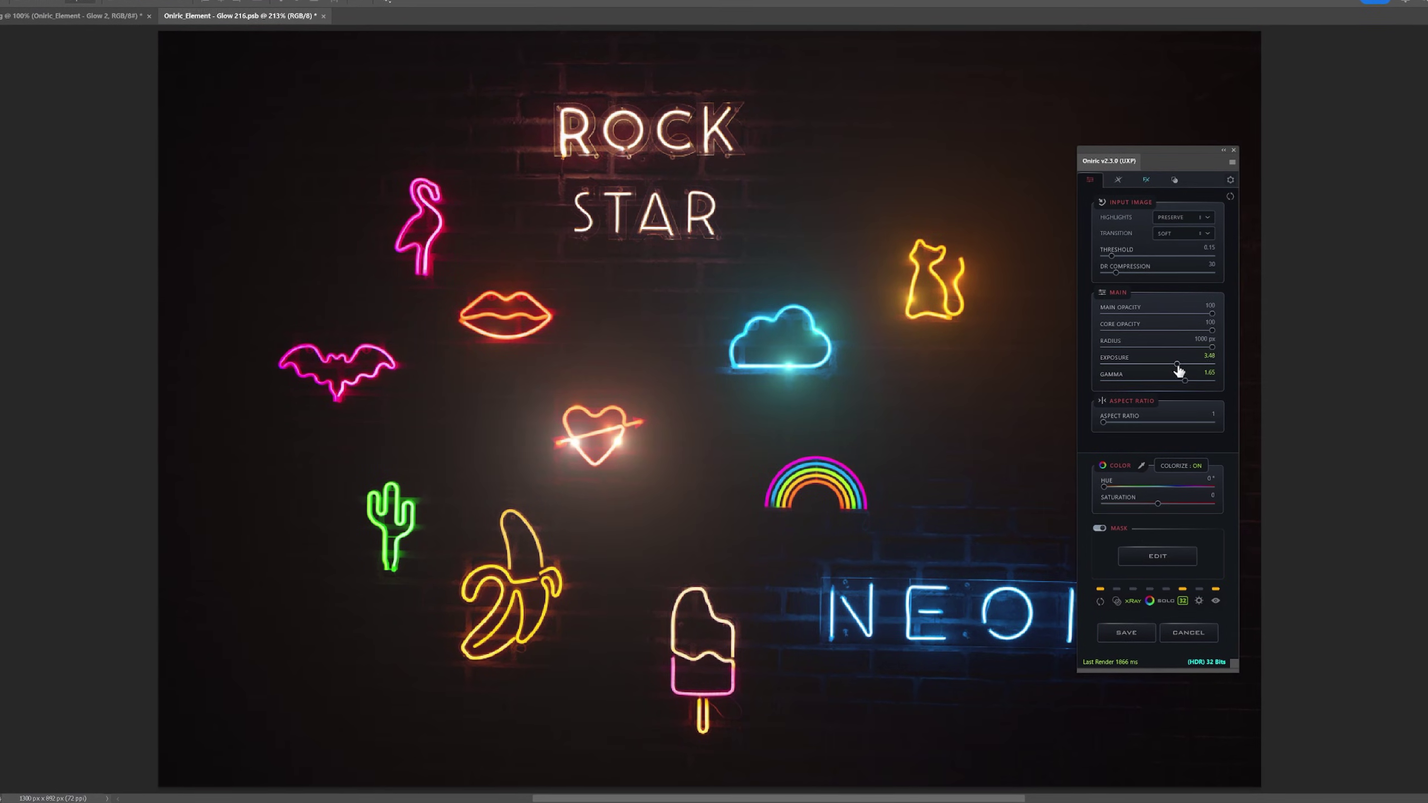
left_click(1145, 551)
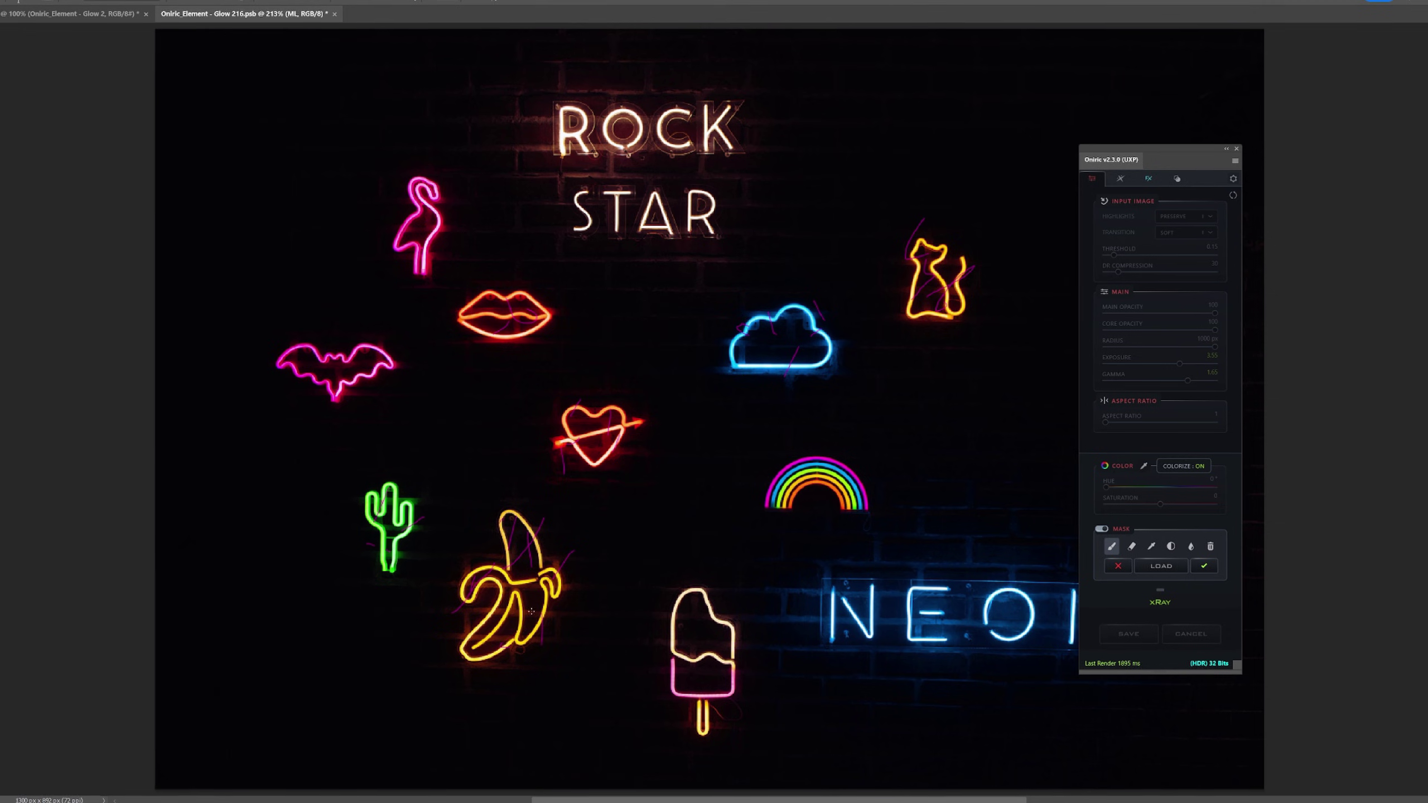
left_click(1205, 565)
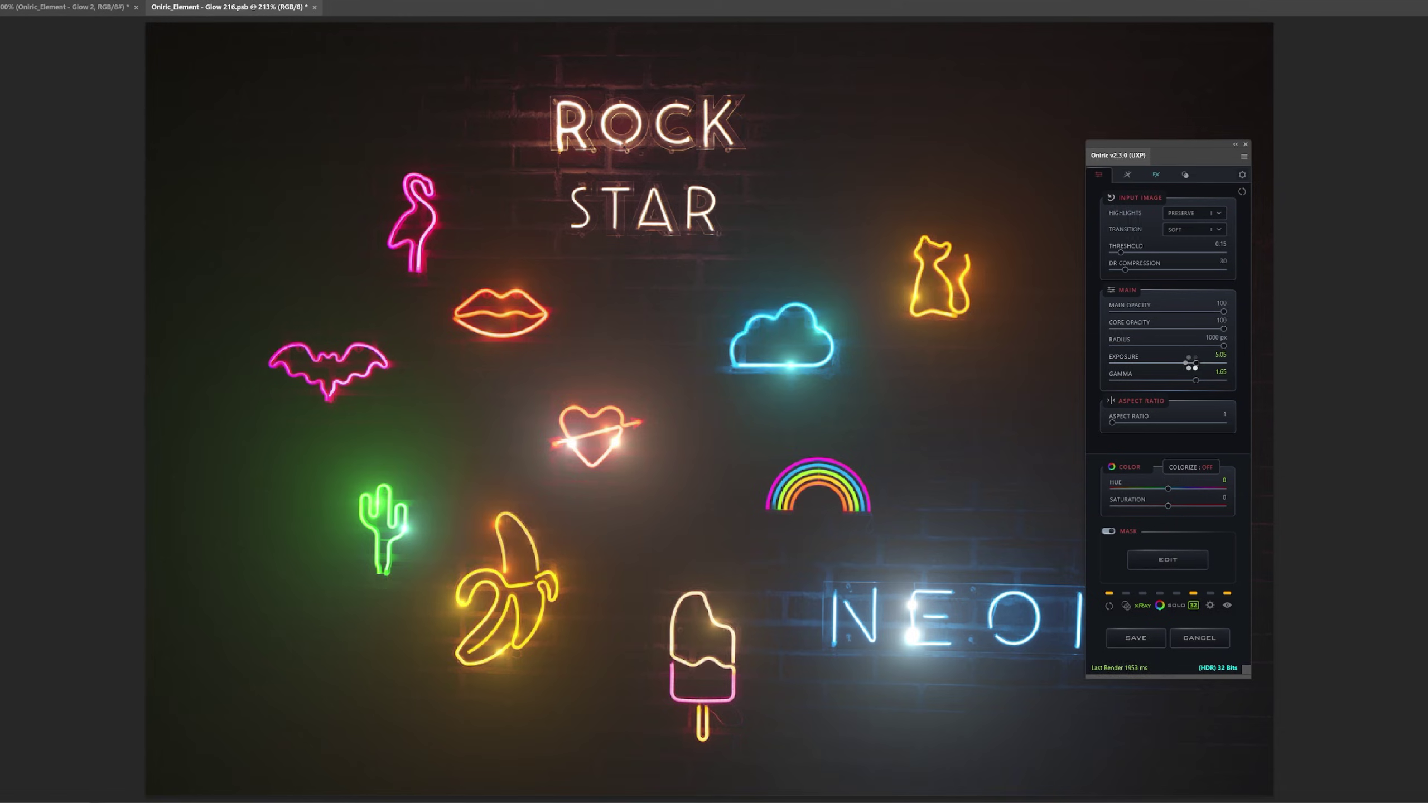
Raise the glow exposure and gamma for a brighter result, comparing against the original.
left_click_drag(1192, 364, 1195, 366)
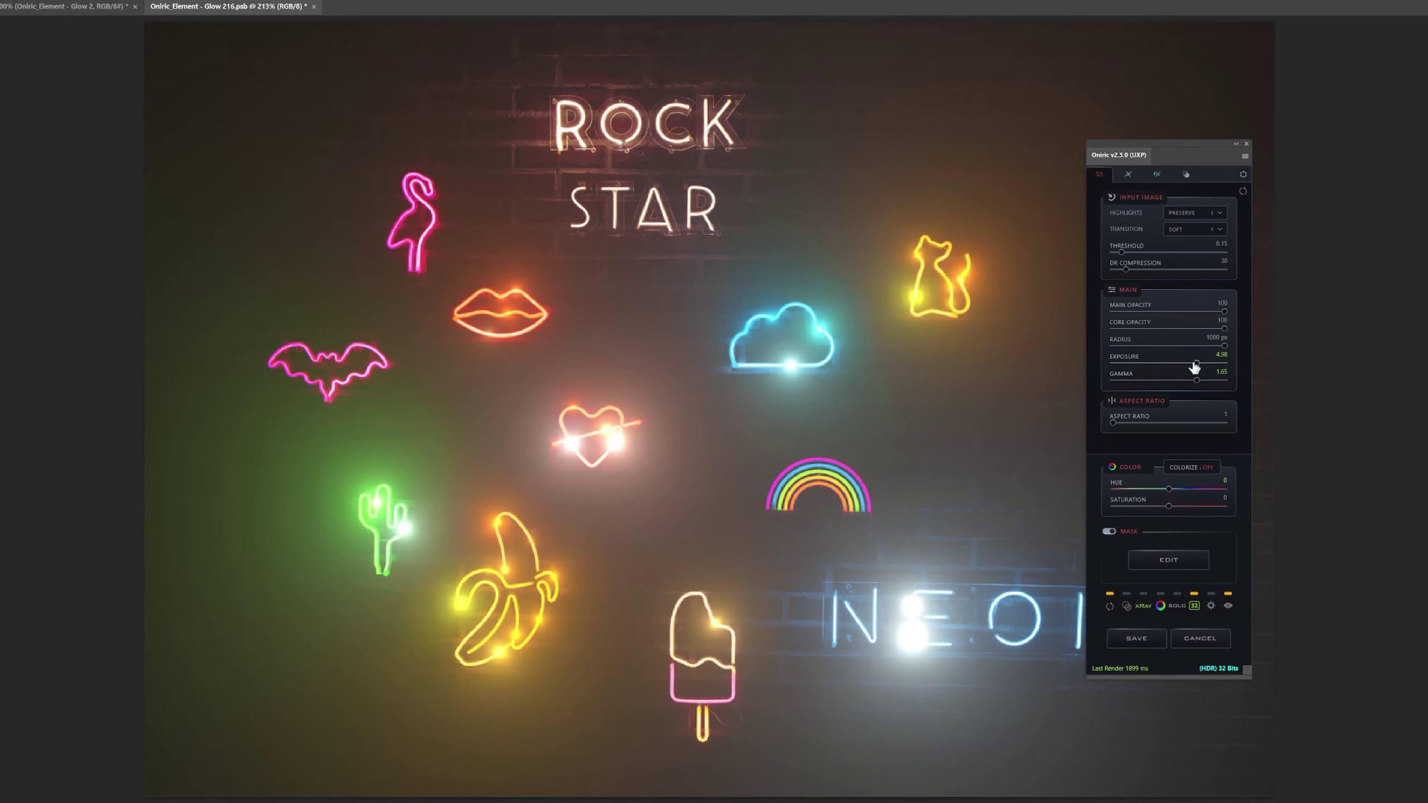
left_click(1210, 606)
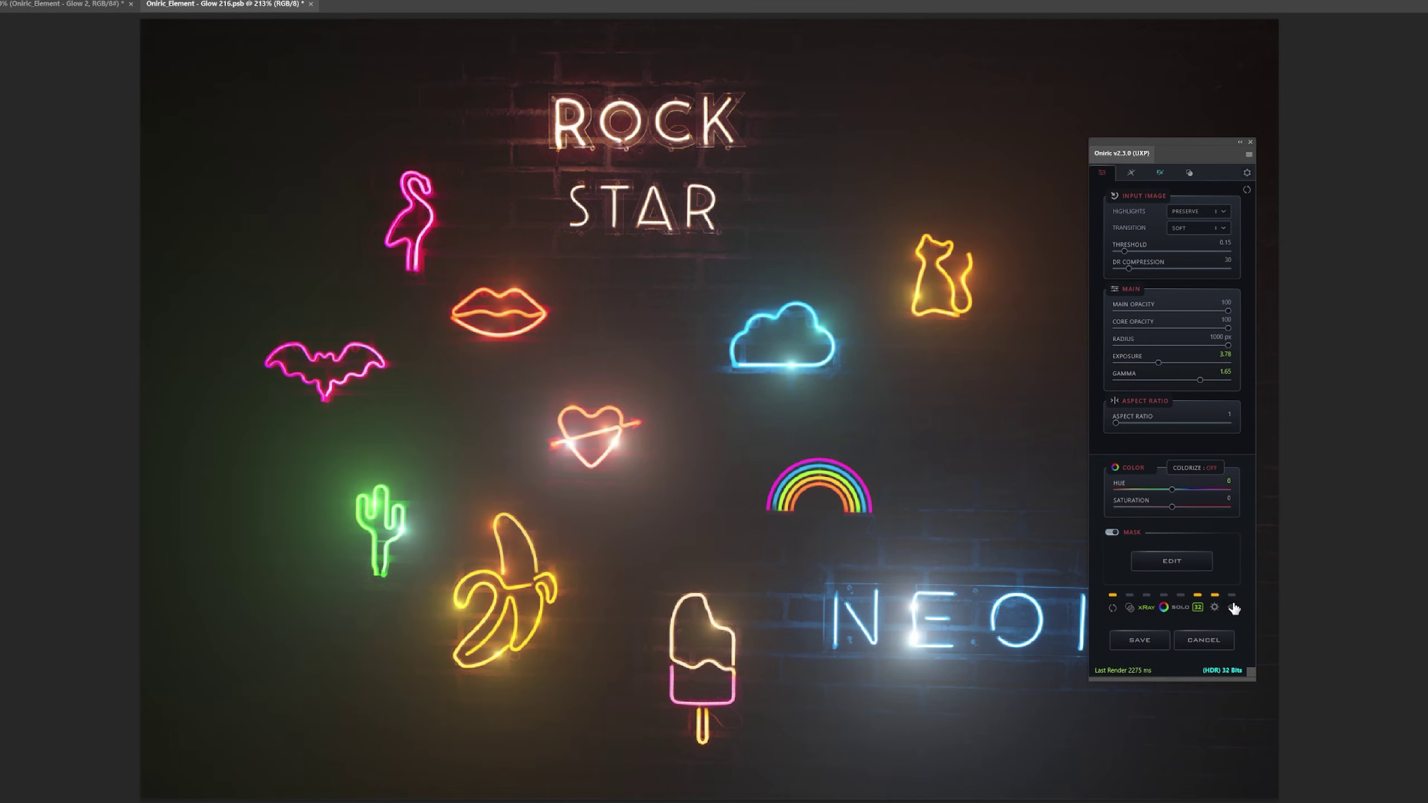
left_click_drag(1168, 364, 1227, 362)
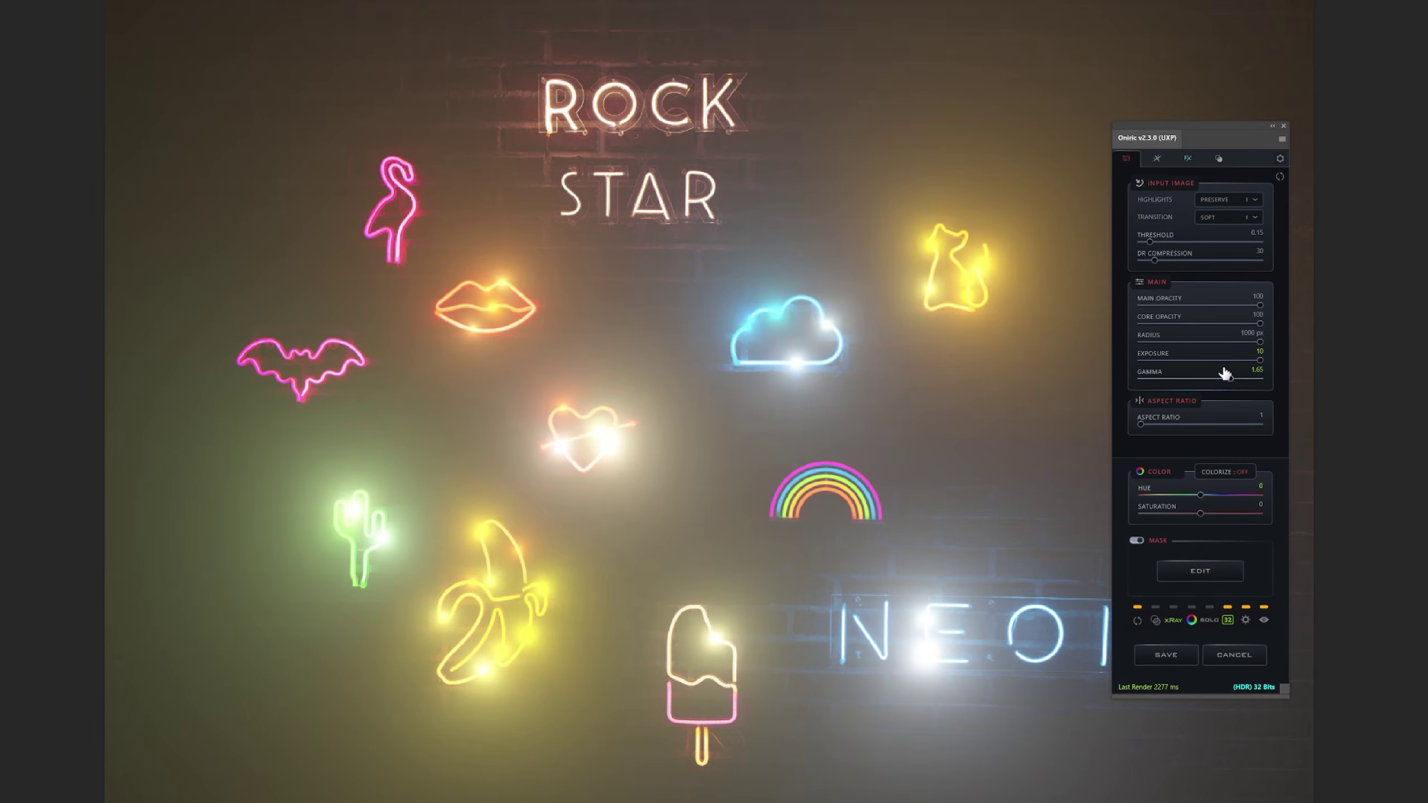
left_click(1262, 618)
left_click(1262, 619)
Turn on Oniric Rays at 26.22% samples spacing, centred on the cloud, with glow threshold 0.22.
left_click(1186, 159)
left_click(1139, 335)
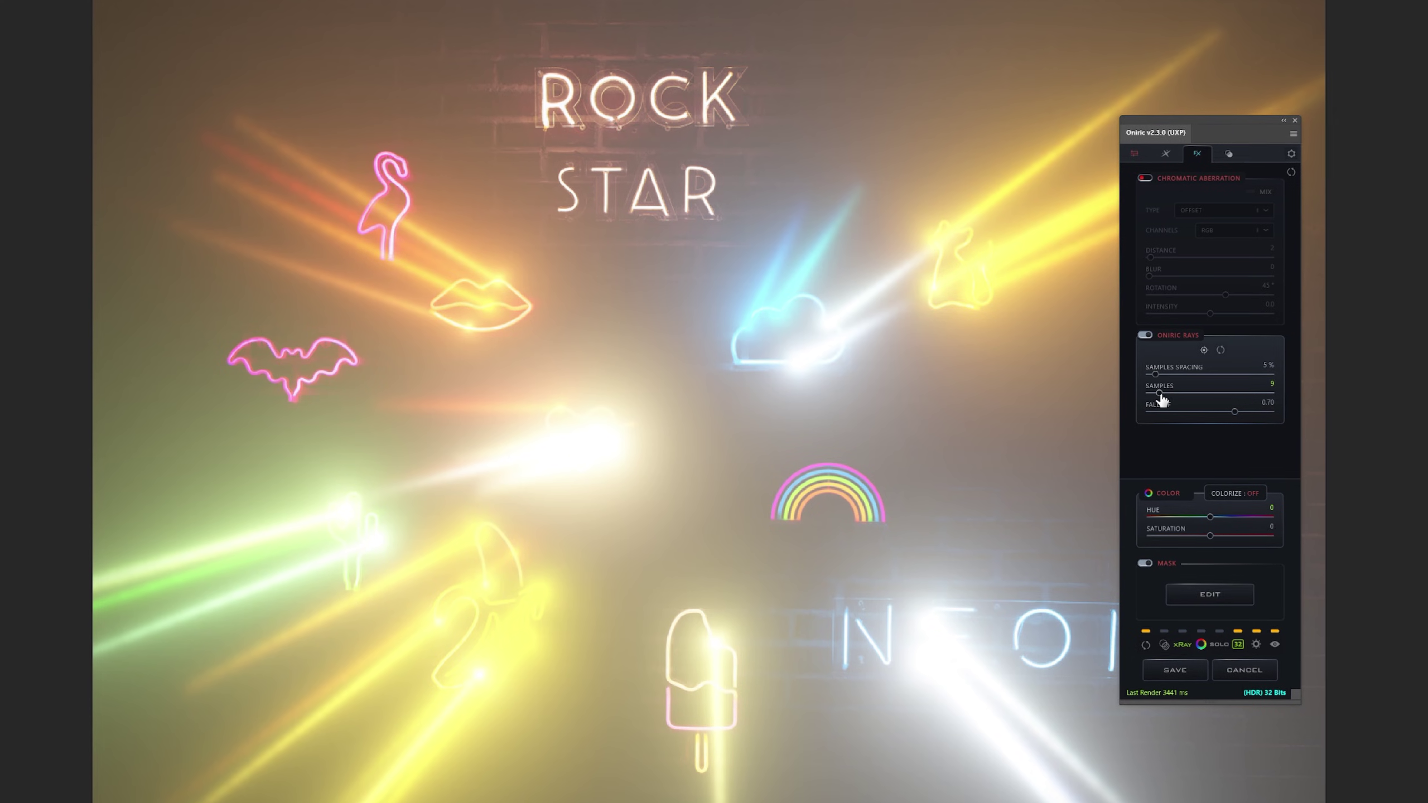
left_click_drag(1155, 374, 1180, 374)
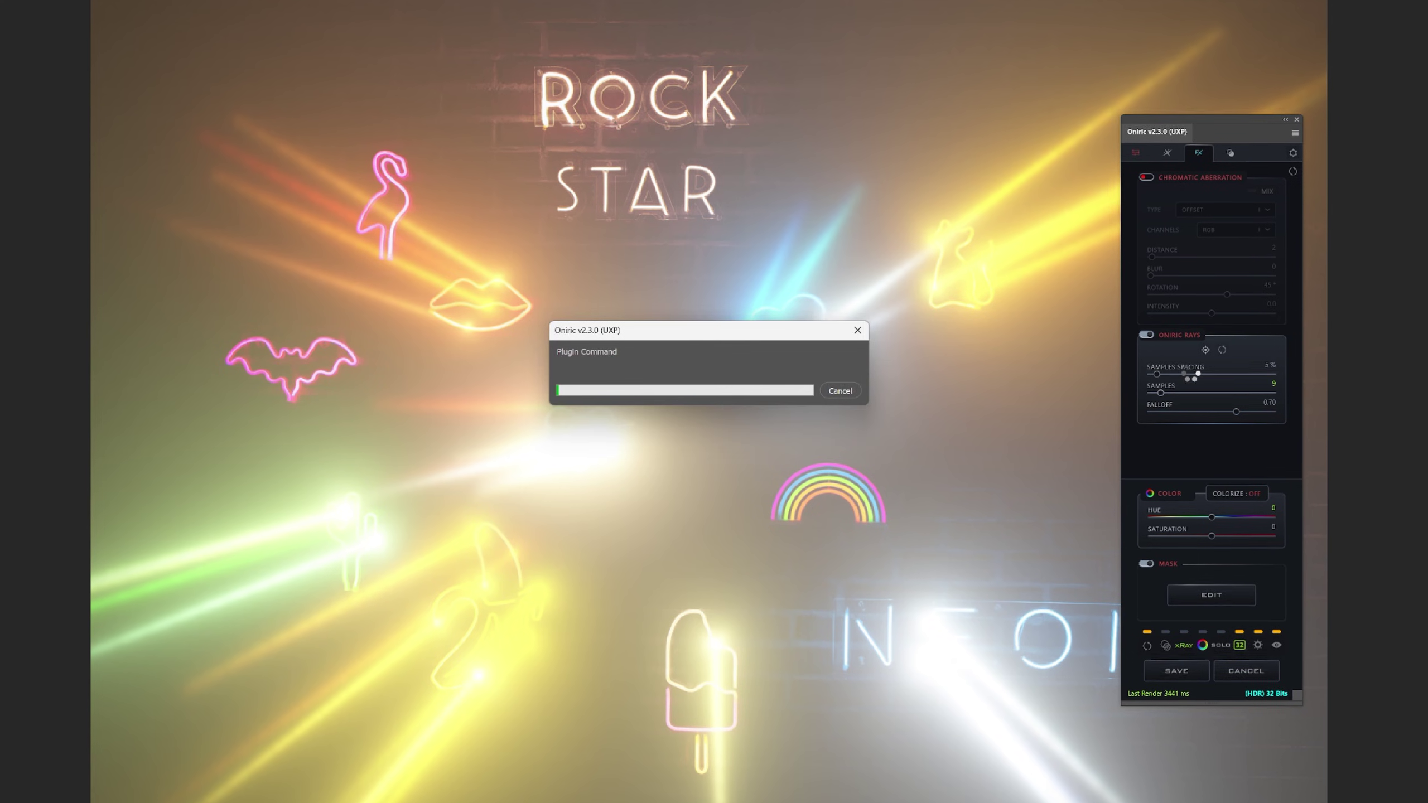
left_click(1204, 350)
left_click(797, 323)
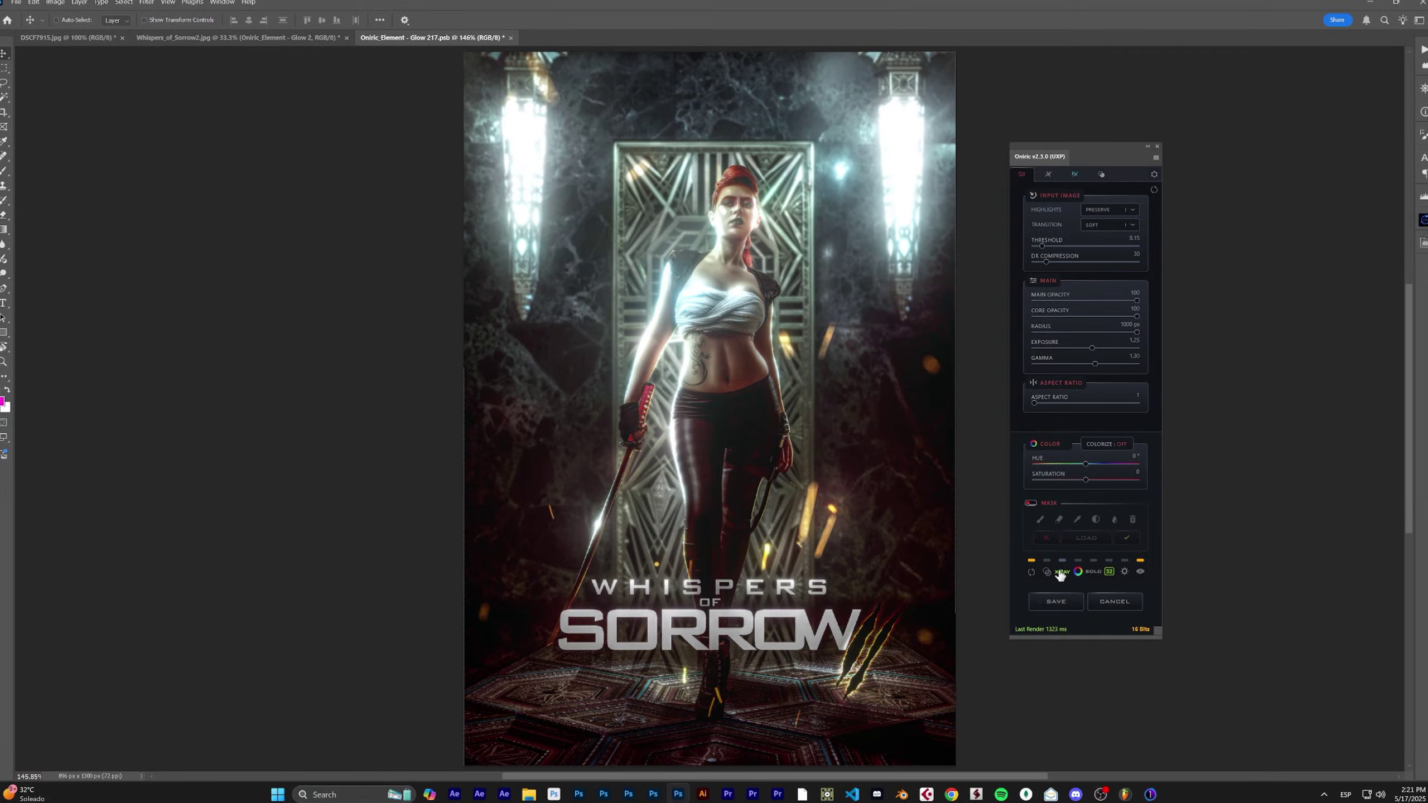
left_click(1059, 572)
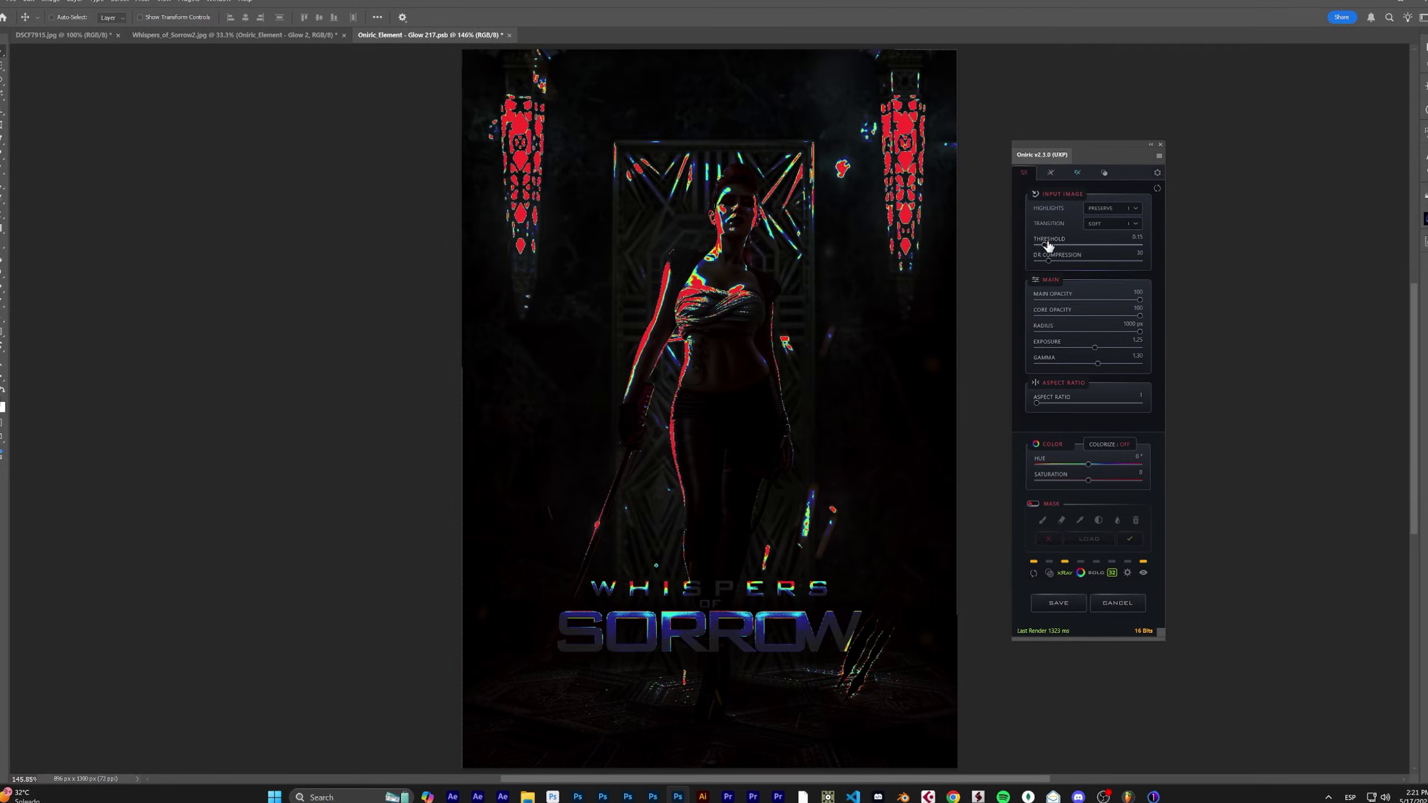
mouse_move(1042, 246)
left_mouse_down()
mouse_move(1064, 259)
mouse_move(1067, 237)
left_mouse_up()
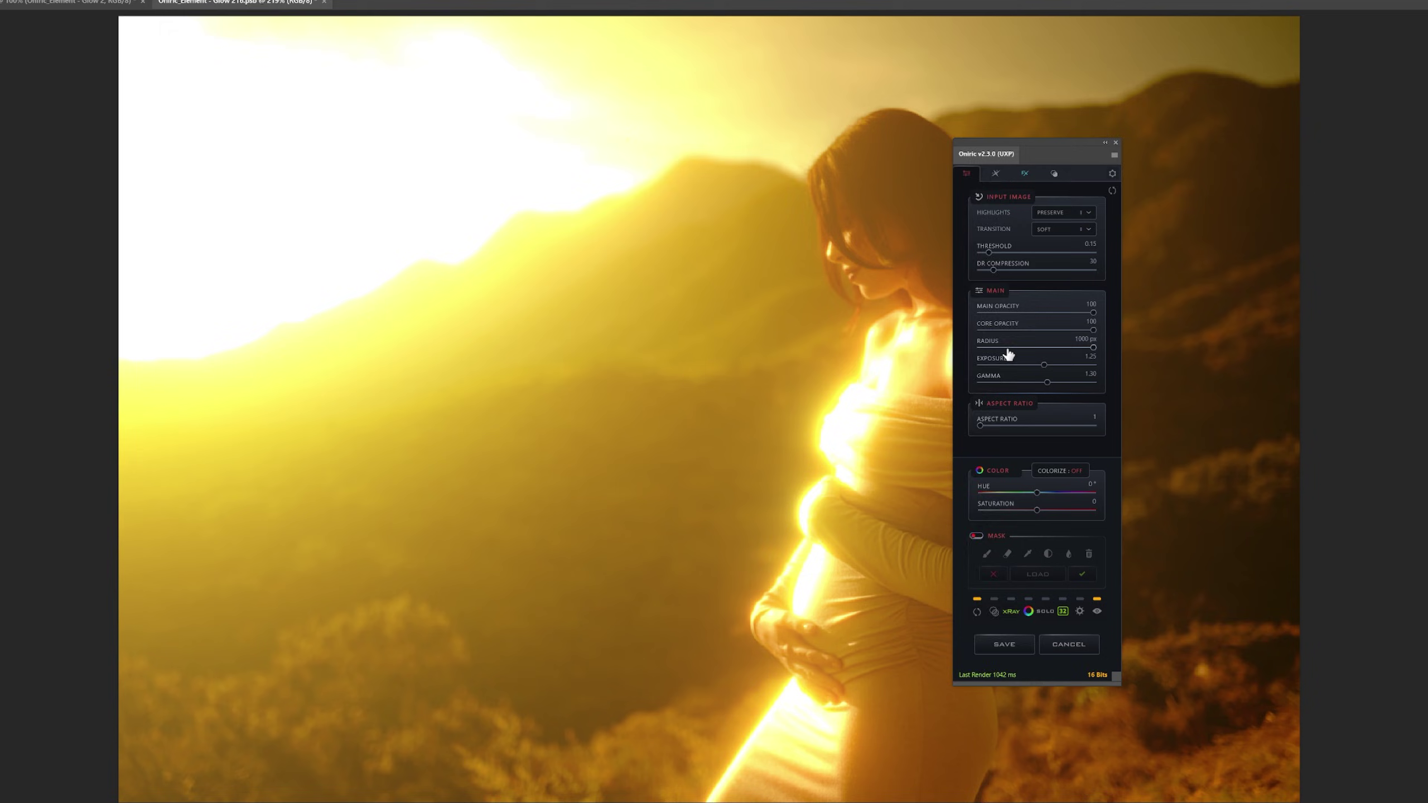
Paint mask spots and stretch them into rotated, blurred coloured streaks with higher intensity.
left_click(1131, 543)
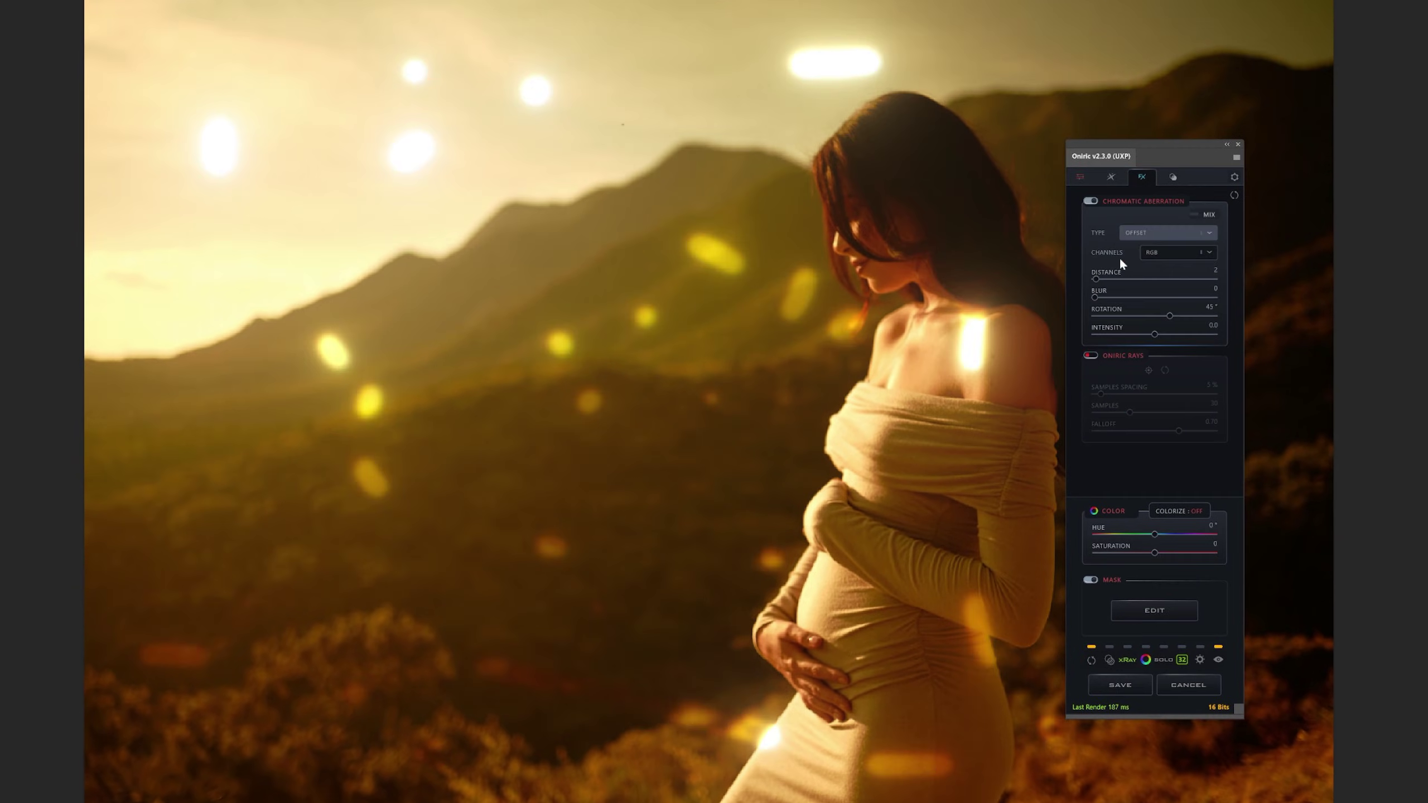
left_click_drag(1095, 279, 1109, 279)
mouse_move(1169, 315)
left_mouse_down()
mouse_move(1109, 316)
mouse_move(1127, 297)
mouse_move(1161, 300)
left_mouse_up()
left_click_drag(1169, 332, 1192, 332)
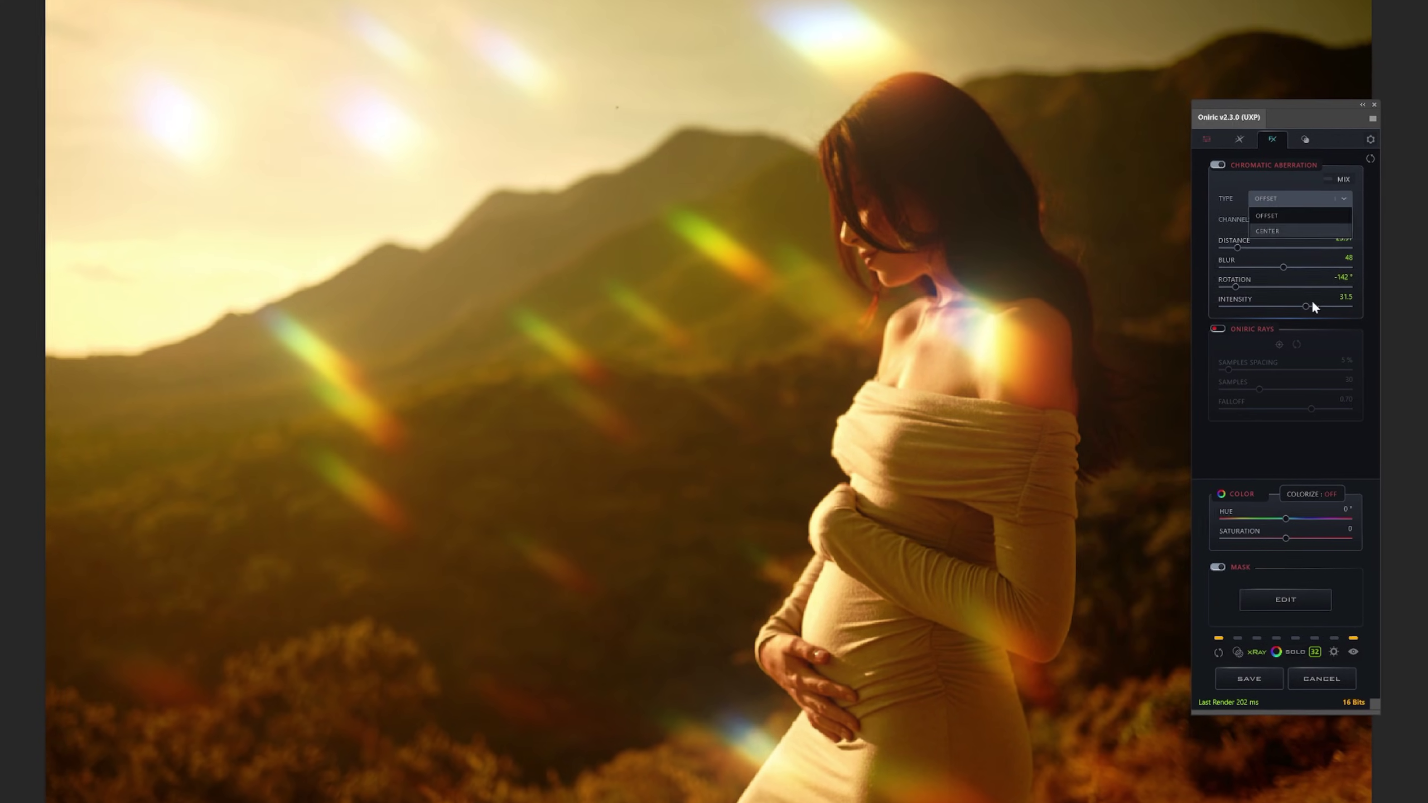
Set the chromatic aberration type and swap colour channels for rainbow flares, reducing distance and blur.
left_click(1267, 230)
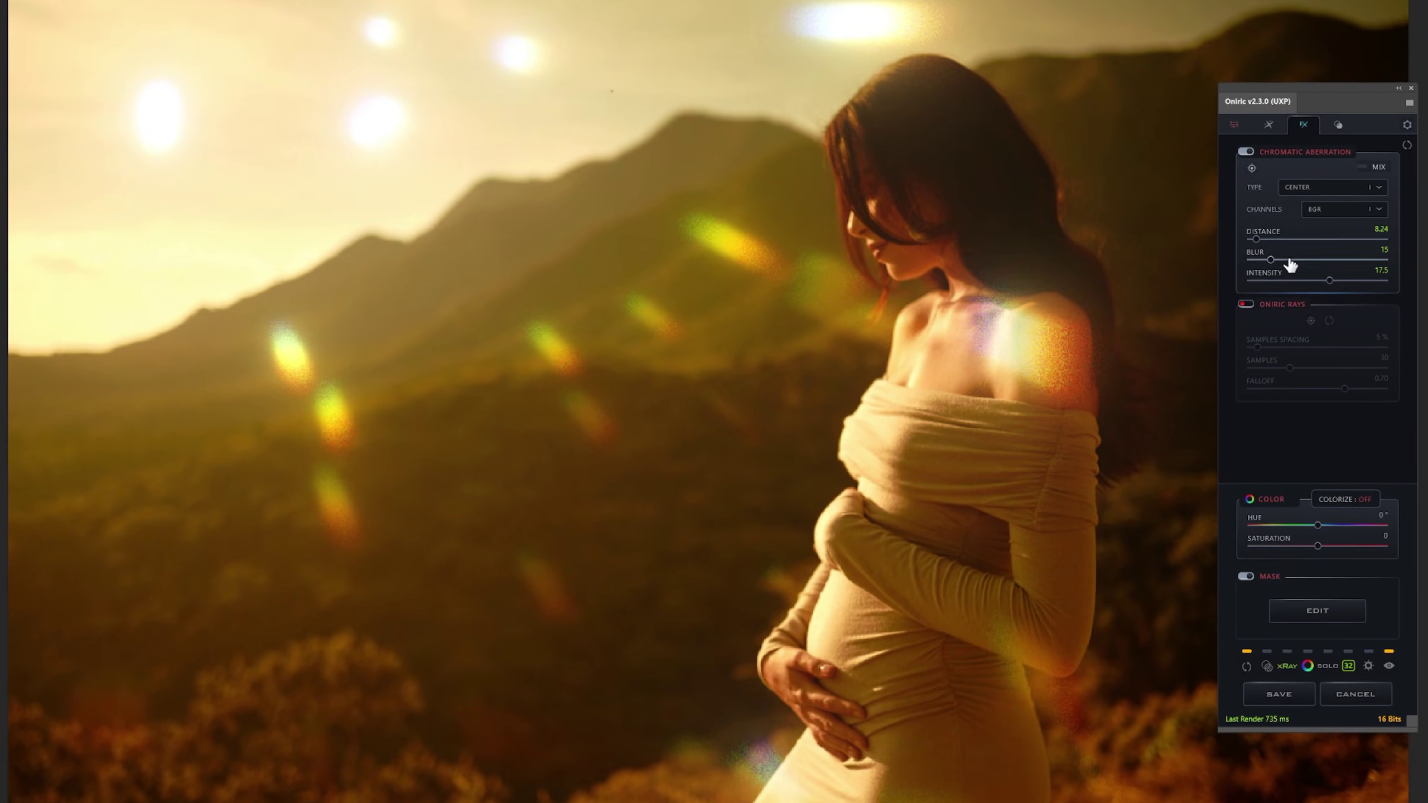
mouse_move(1290, 265)
left_mouse_down()
mouse_move(1277, 264)
mouse_move(1312, 237)
mouse_move(1296, 242)
mouse_move(1351, 249)
left_mouse_up()
left_click(1344, 183)
left_click(1332, 197)
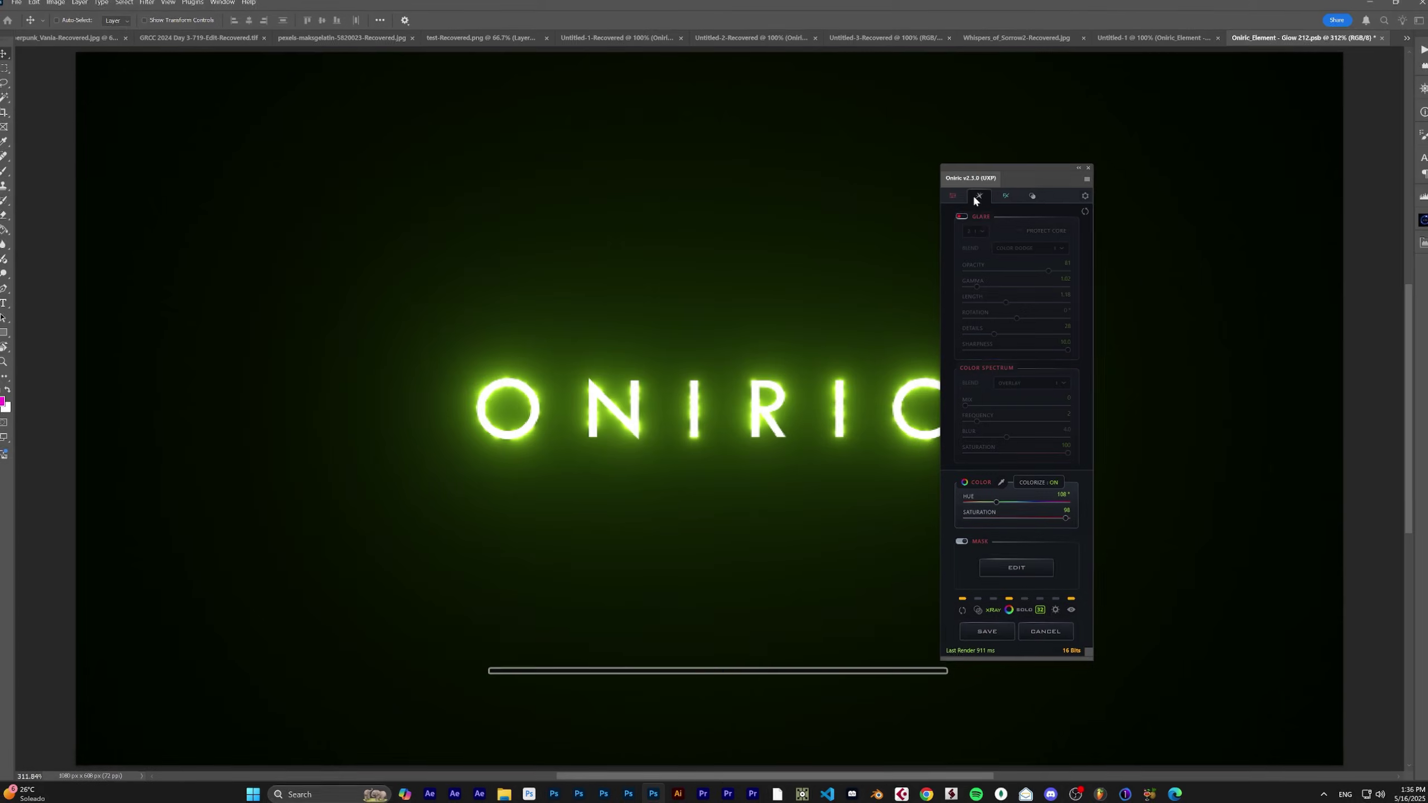
left_click(983, 193)
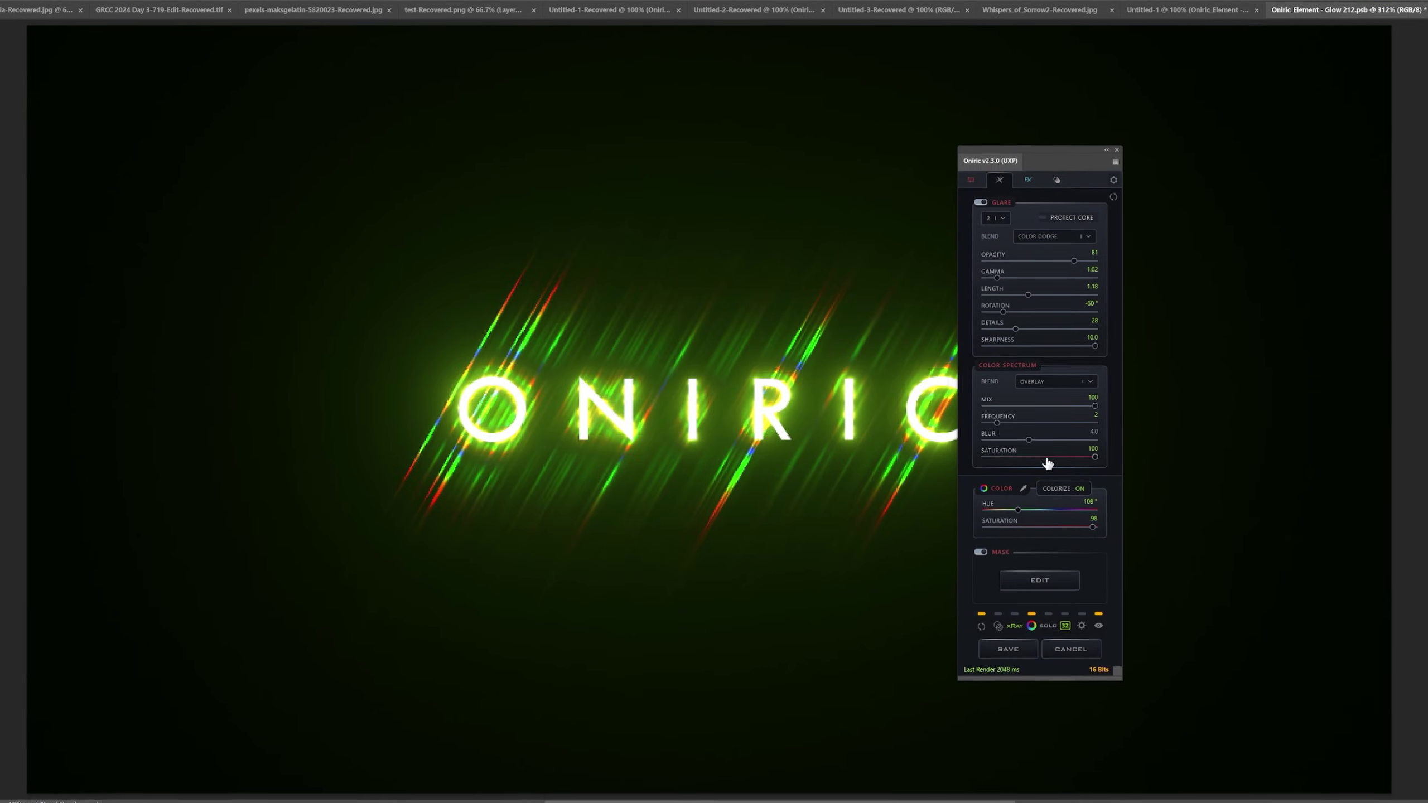
Set glare saturation 0, length 2.06, glow hue 238°, glare opacity 100, and switch on 32-bit.
left_click_drag(1047, 463, 983, 458)
left_click_drag(1027, 295, 1072, 293)
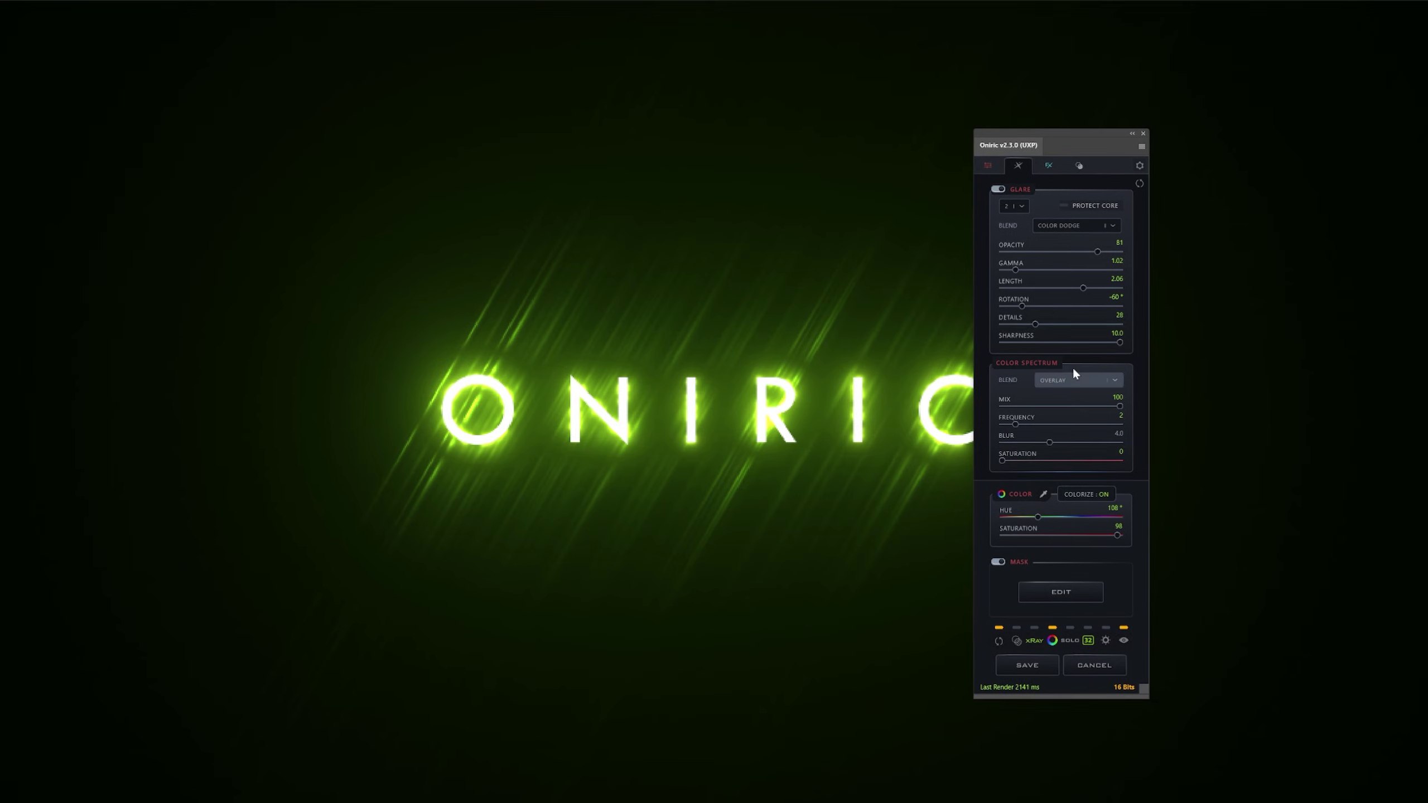
left_click(996, 165)
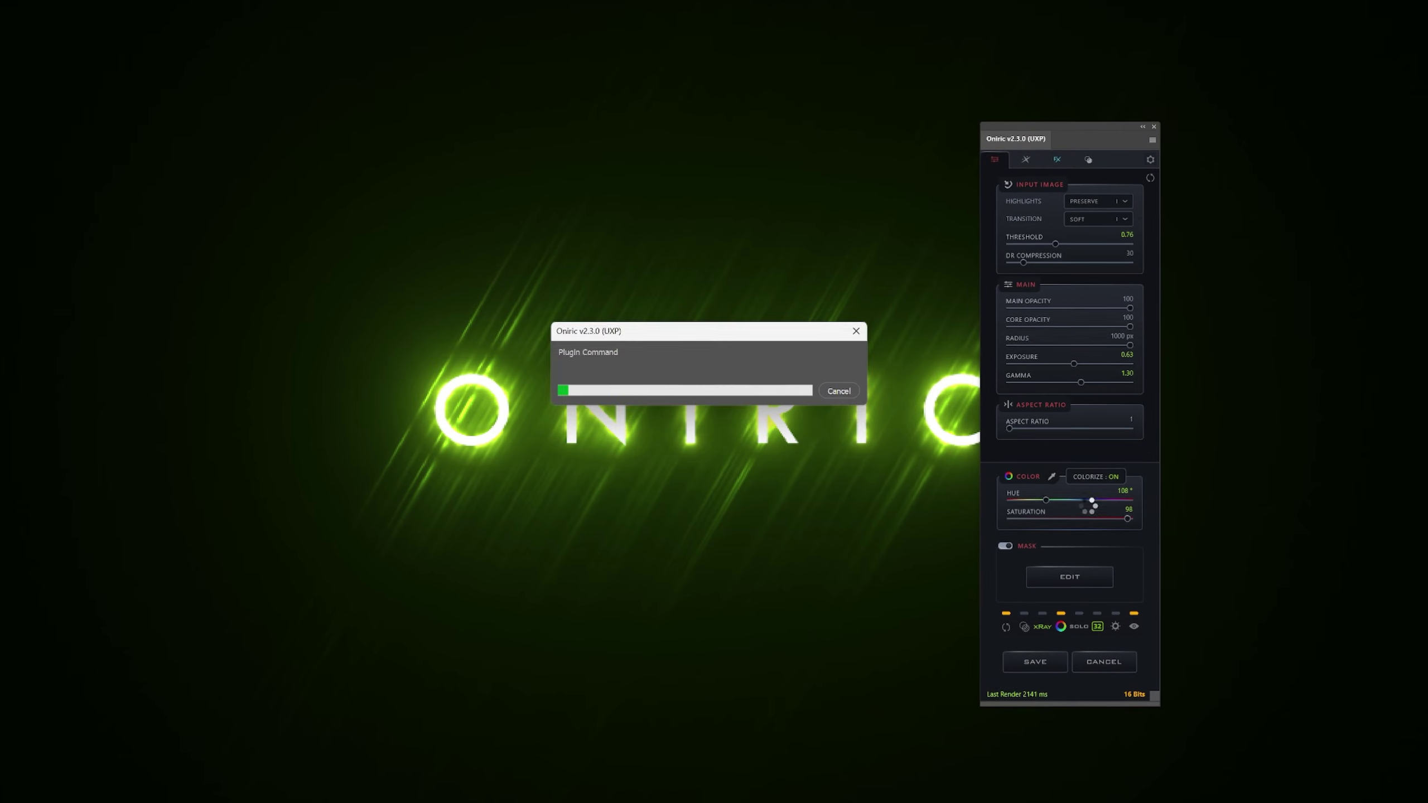
left_click(1091, 499)
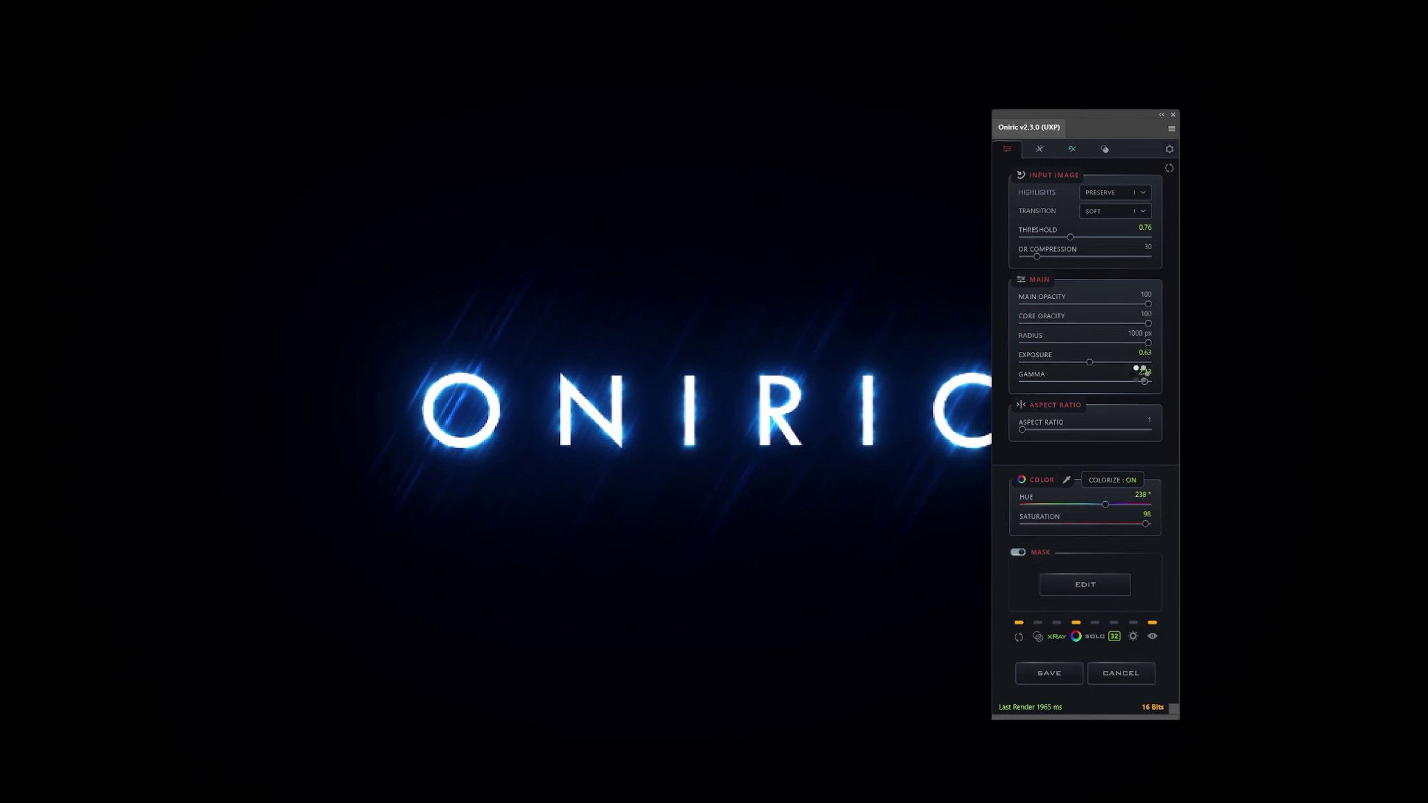
left_click(1039, 148)
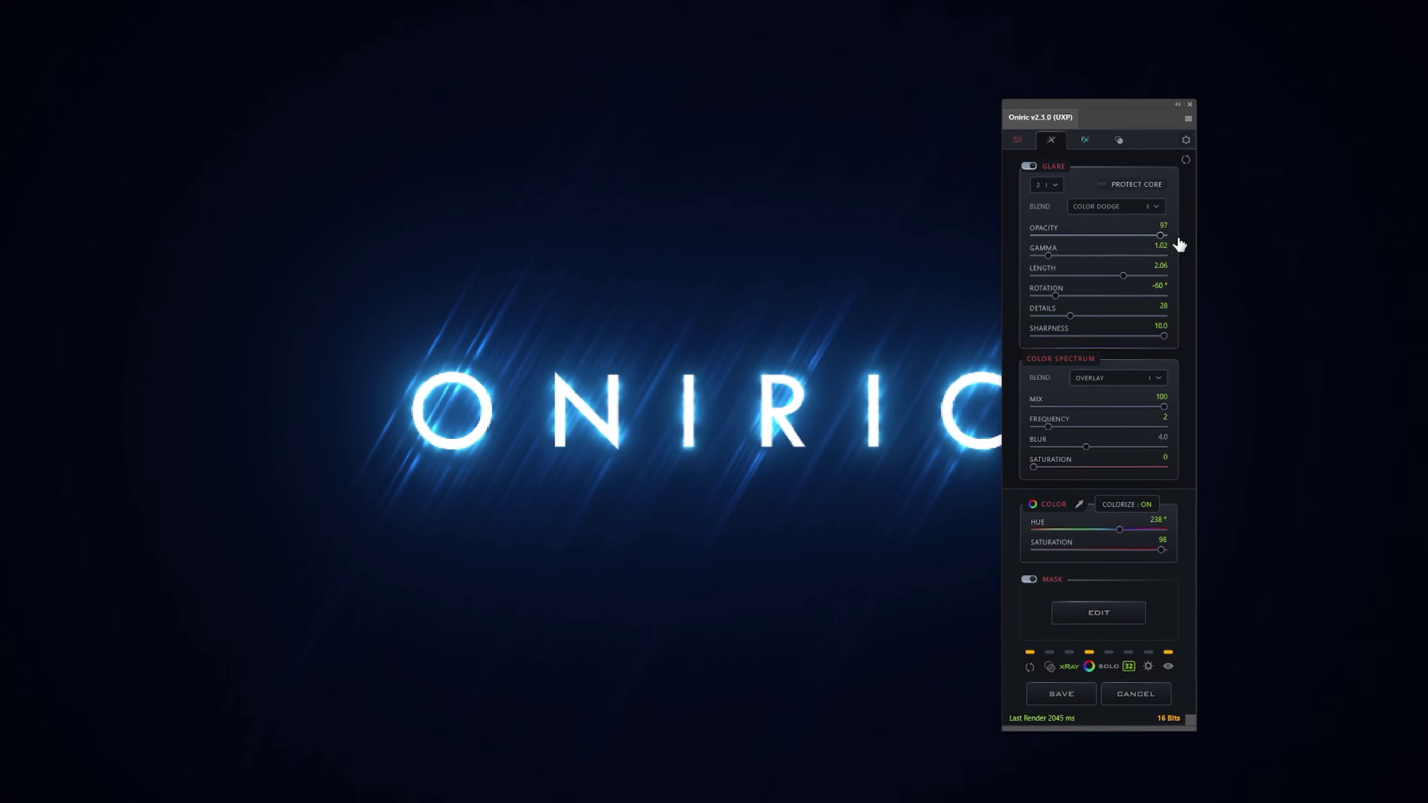
left_click(1164, 236)
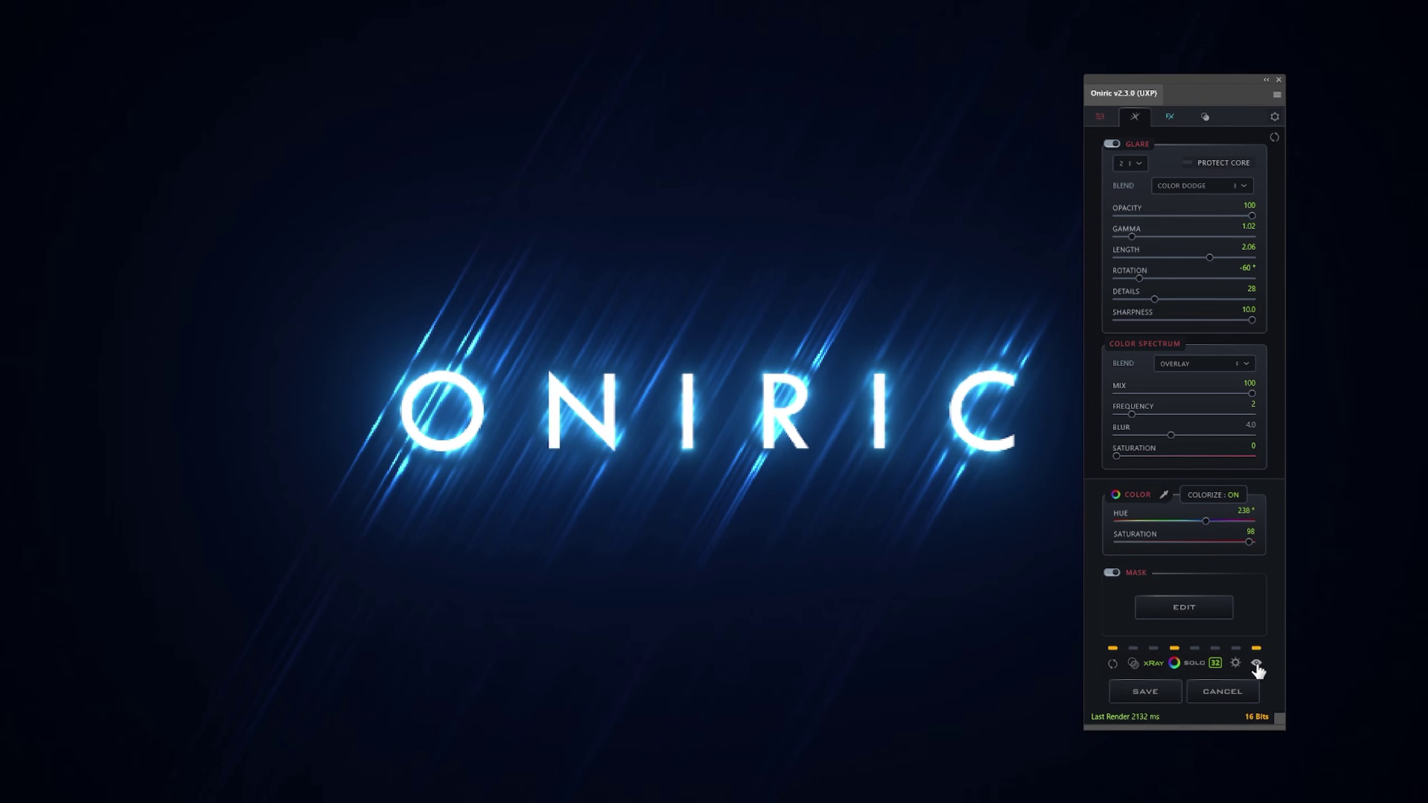
left_click(1214, 662)
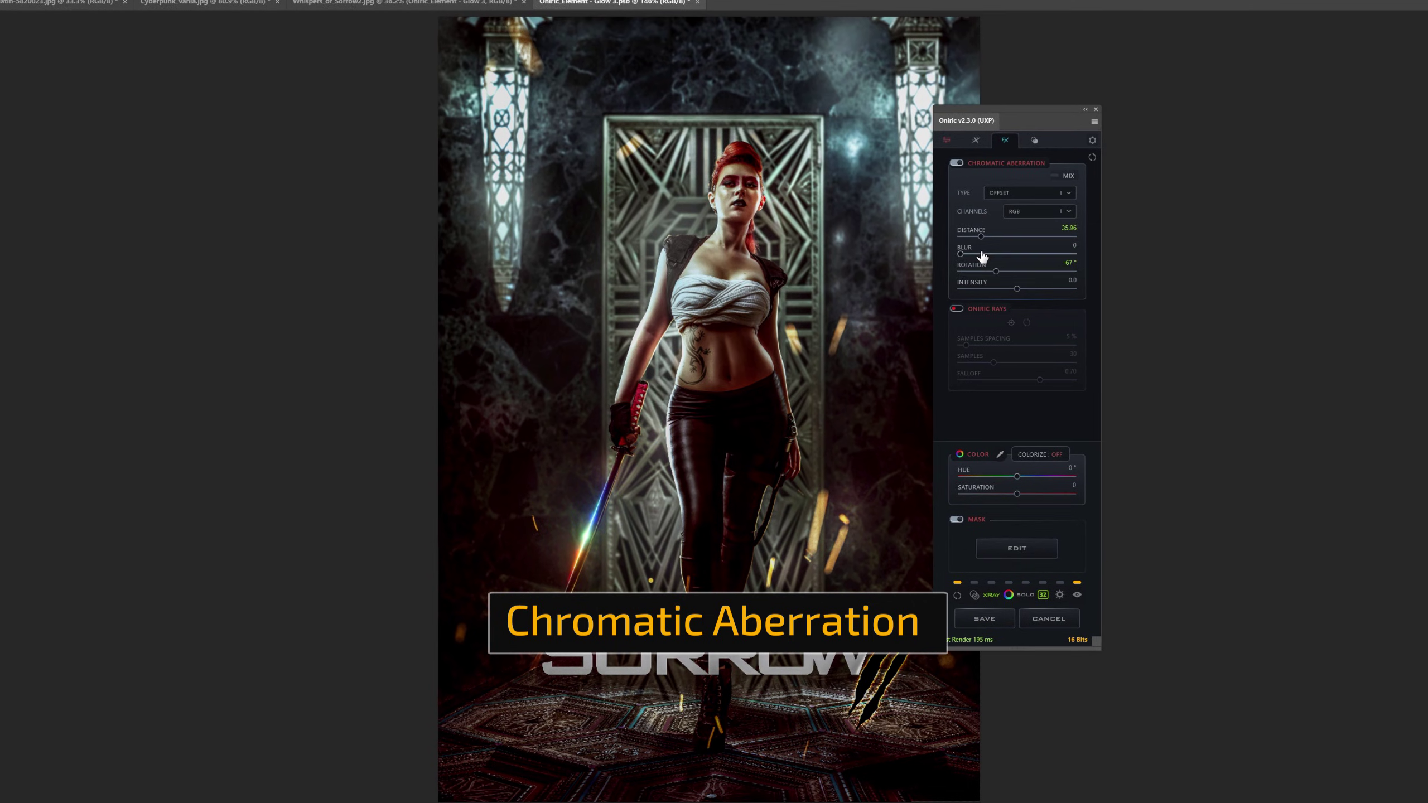
Lower the poster's chromatic aberration rotation, intensity, distance and blur to soften the rainbow fringes.
left_click_drag(1063, 286, 1061, 285)
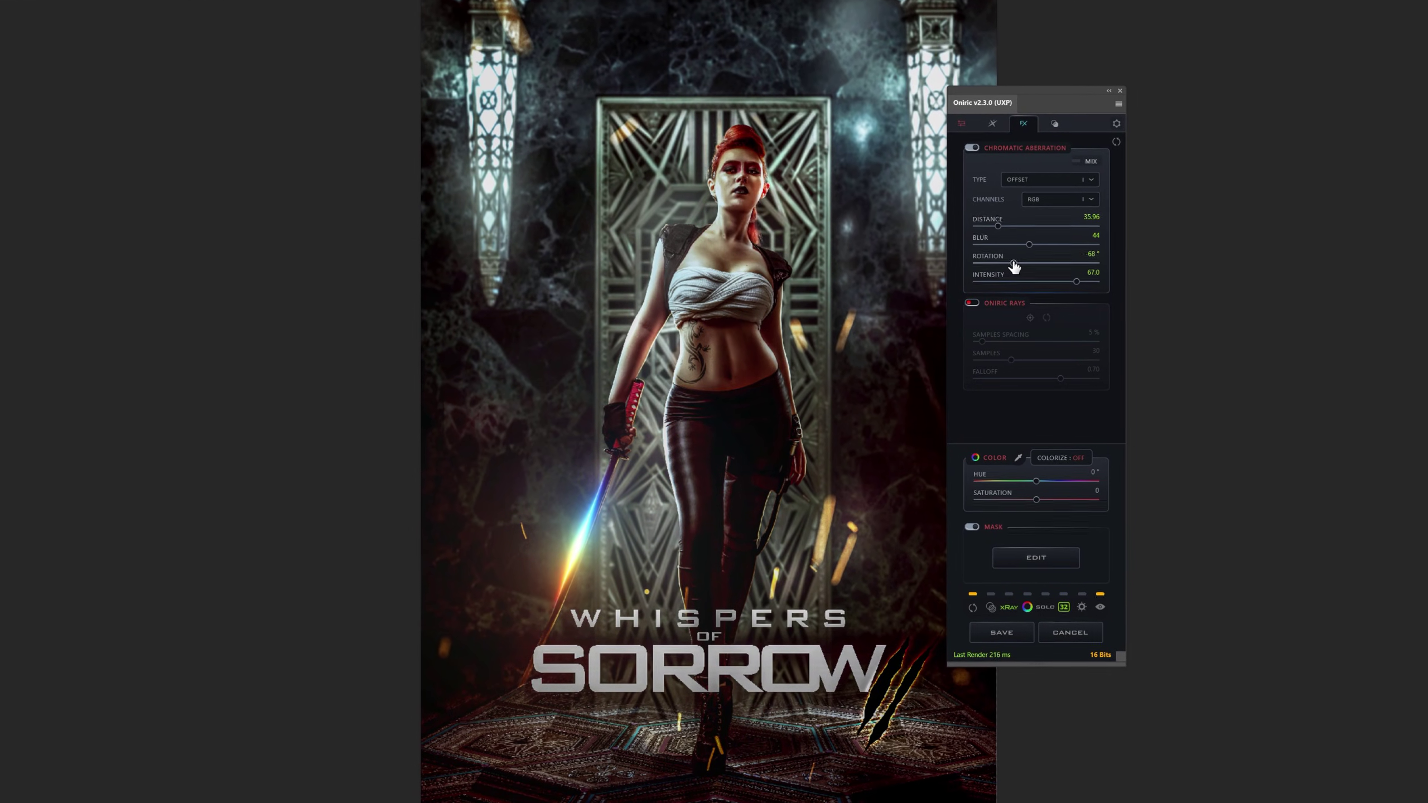
left_click(1013, 563)
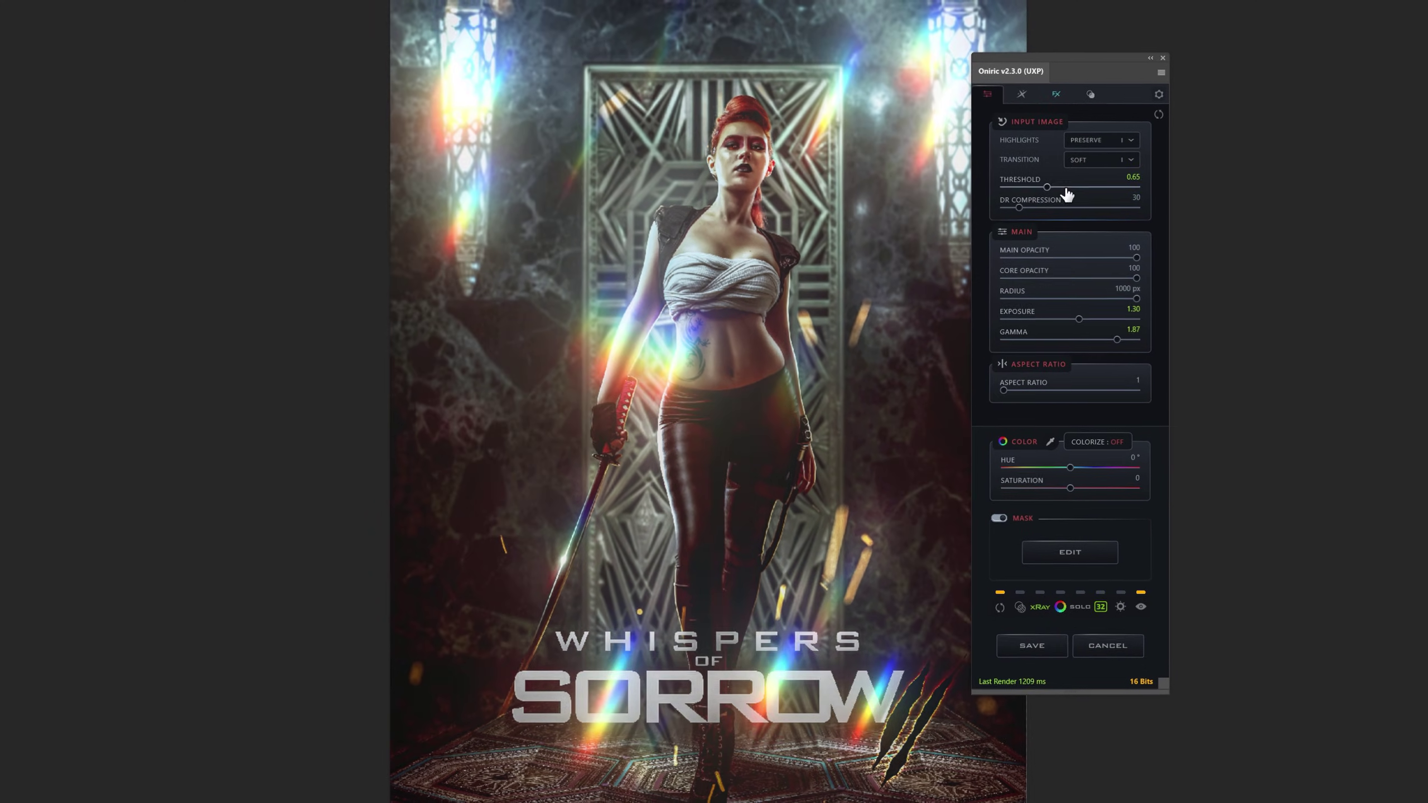
left_click(1058, 92)
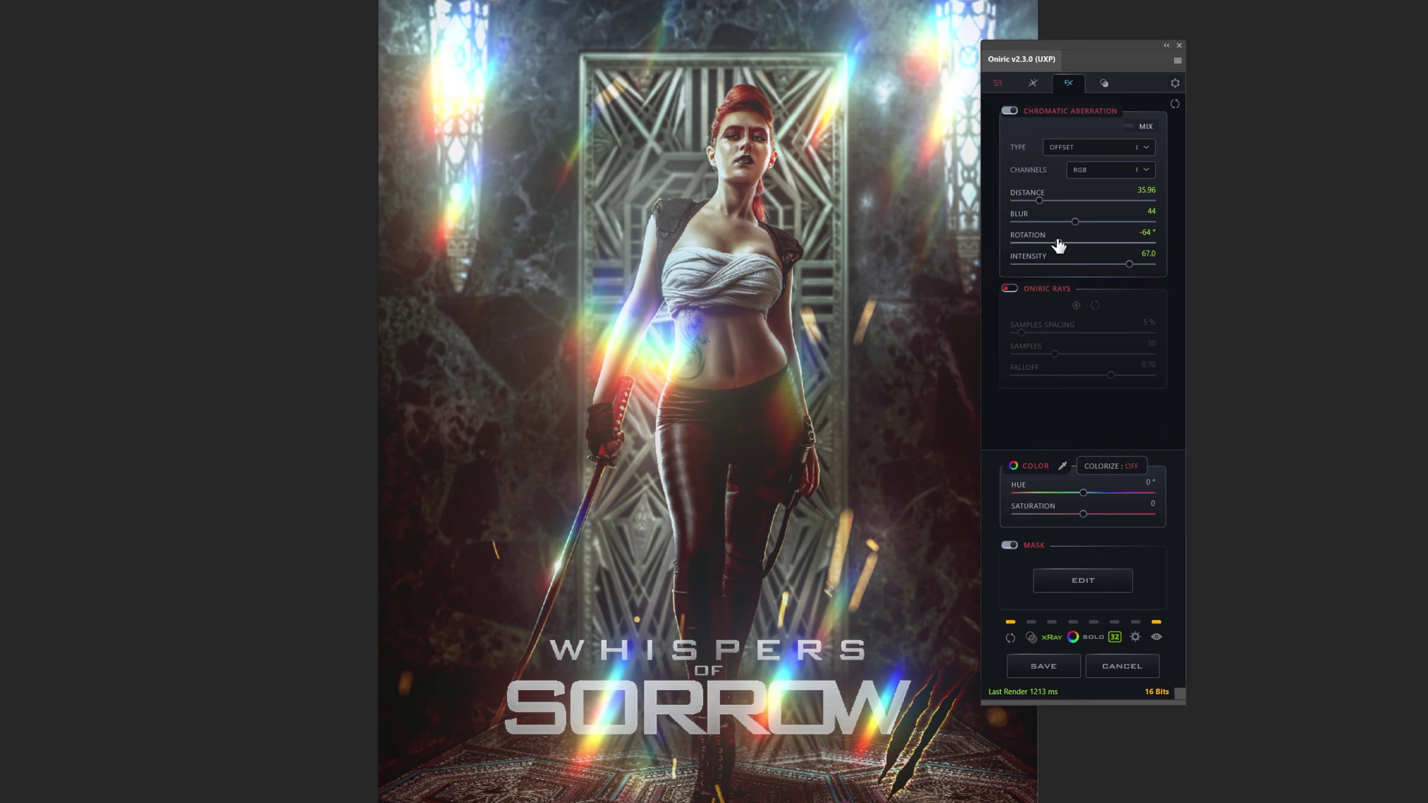
left_click_drag(1059, 246, 1112, 264)
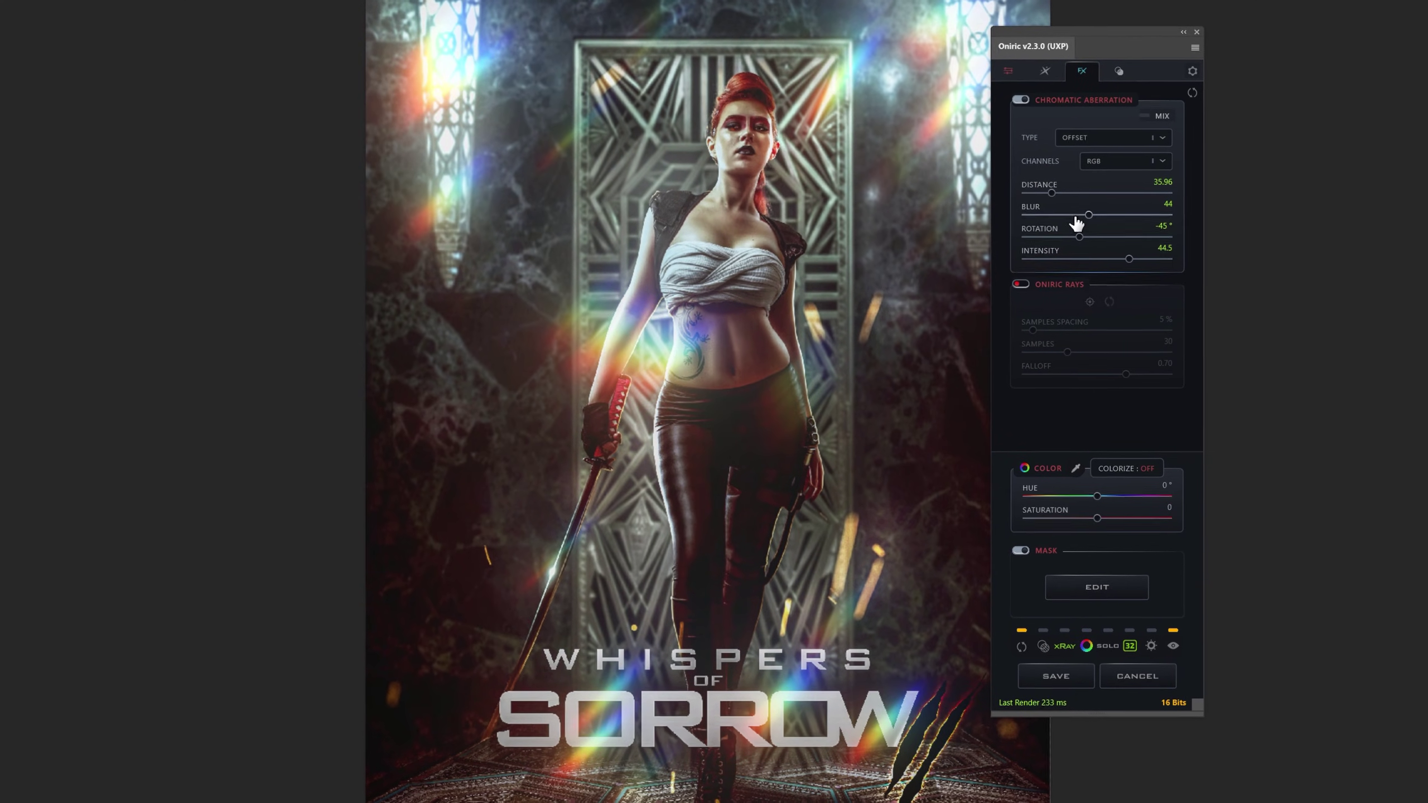
left_click_drag(1088, 214, 1072, 239)
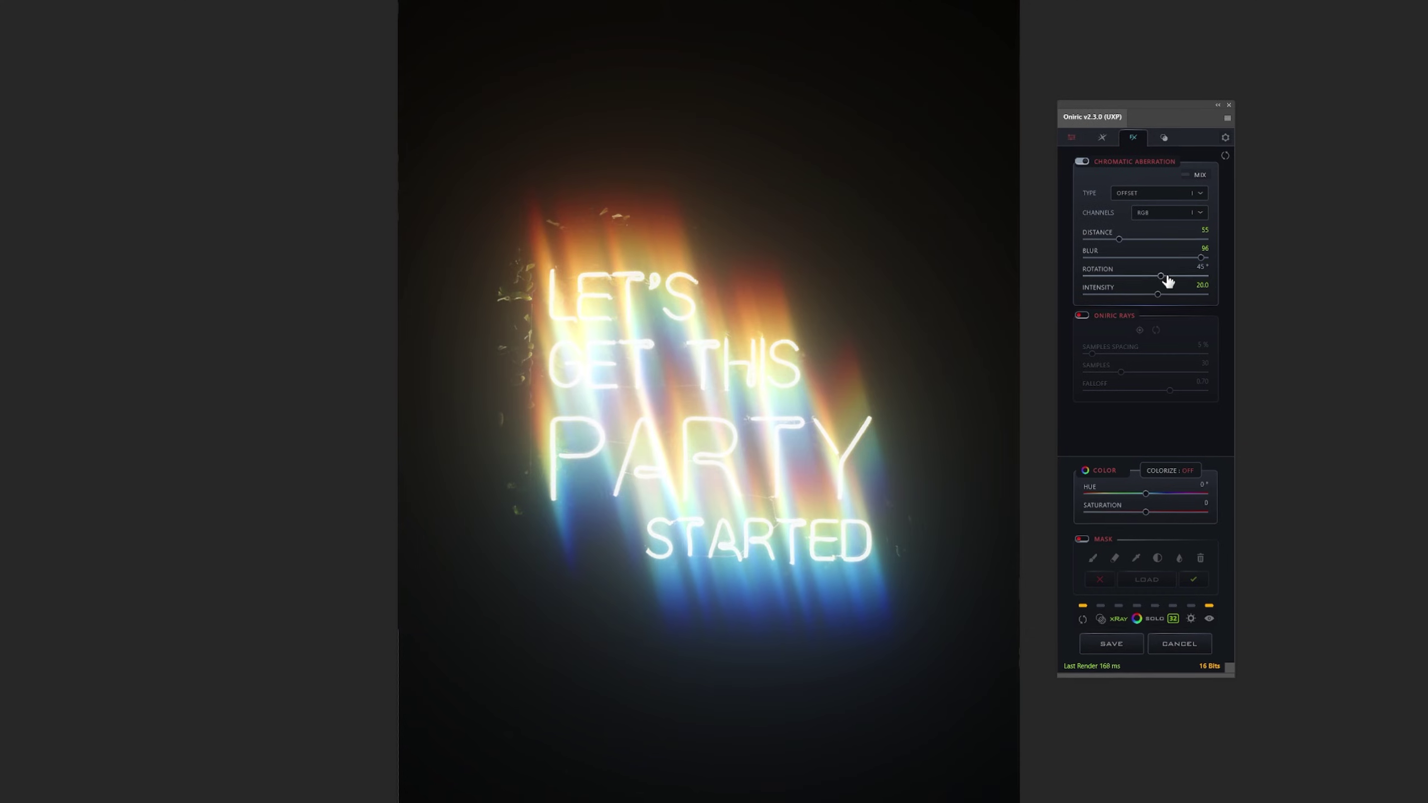
Make the neon sign's aberration CENTER type with more blur, a picked centre point, and much larger distance.
left_click_drag(1089, 241, 1157, 232)
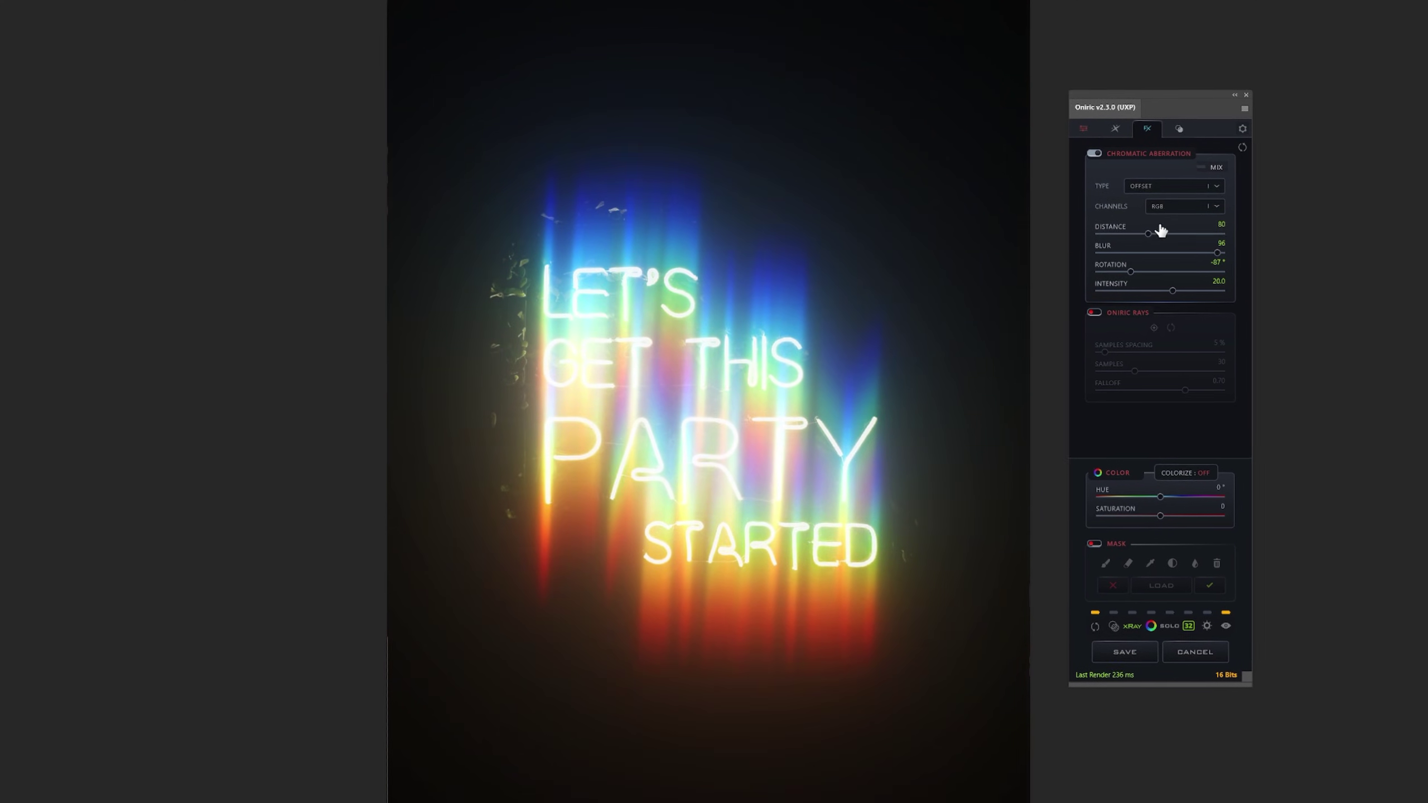
left_click(1145, 216)
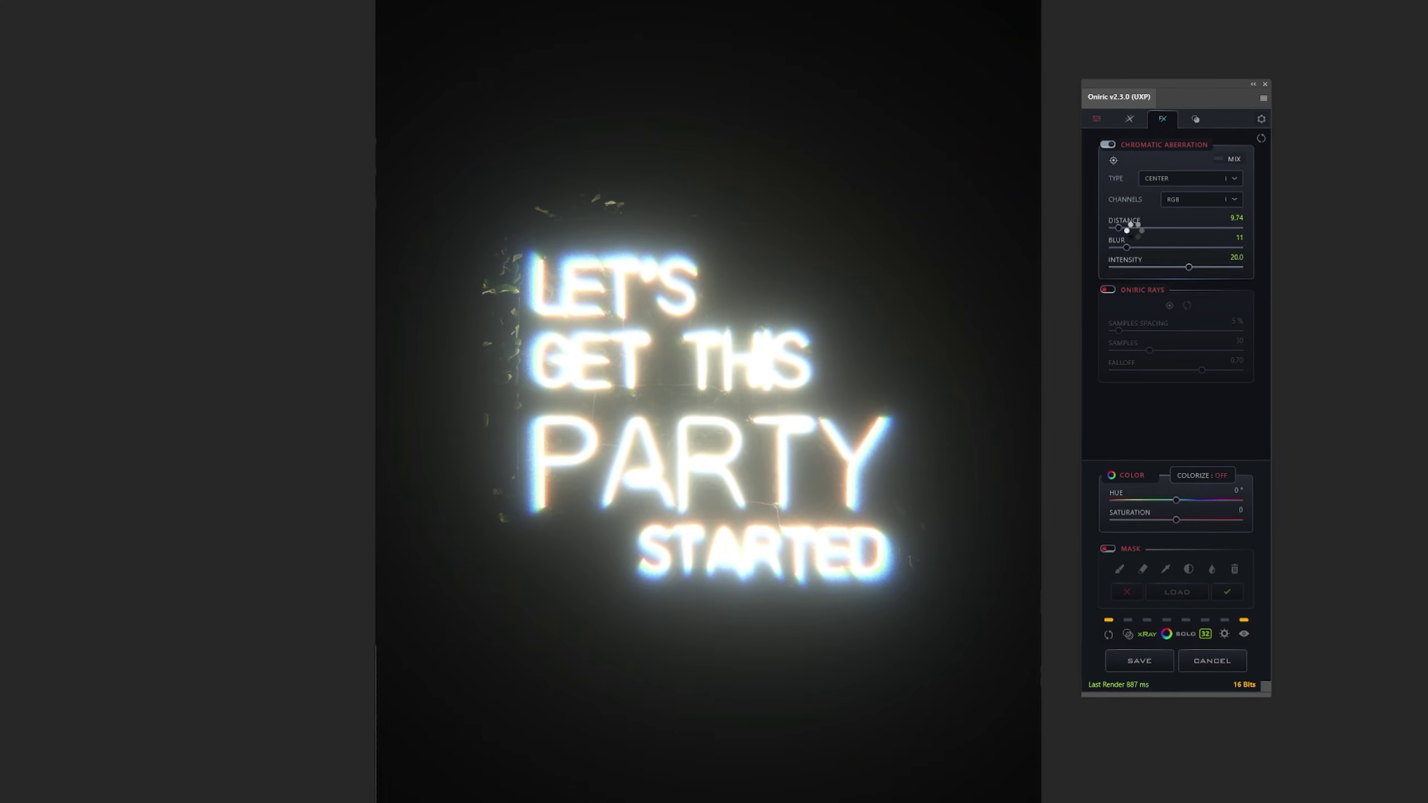
left_click(1188, 263)
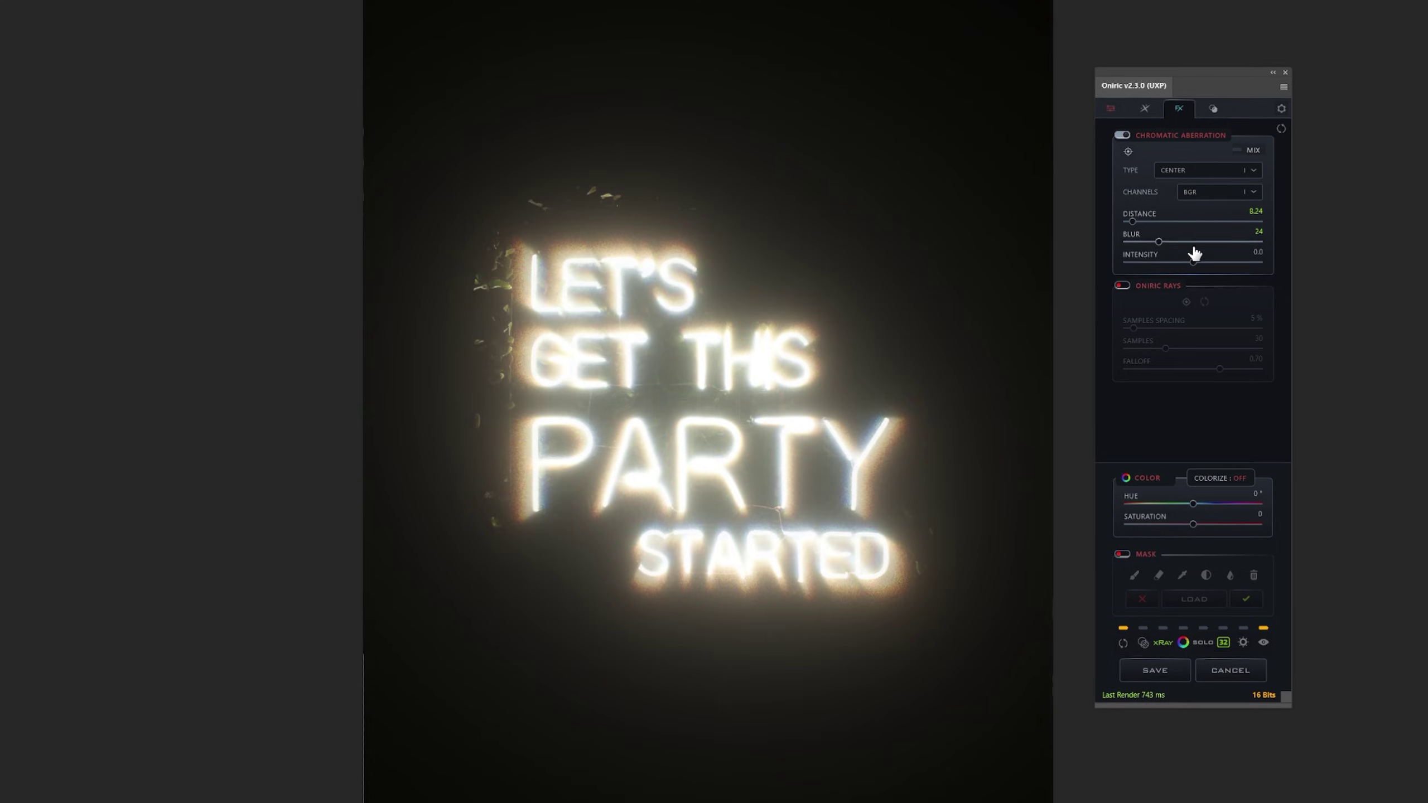
left_click_drag(1154, 243, 1177, 243)
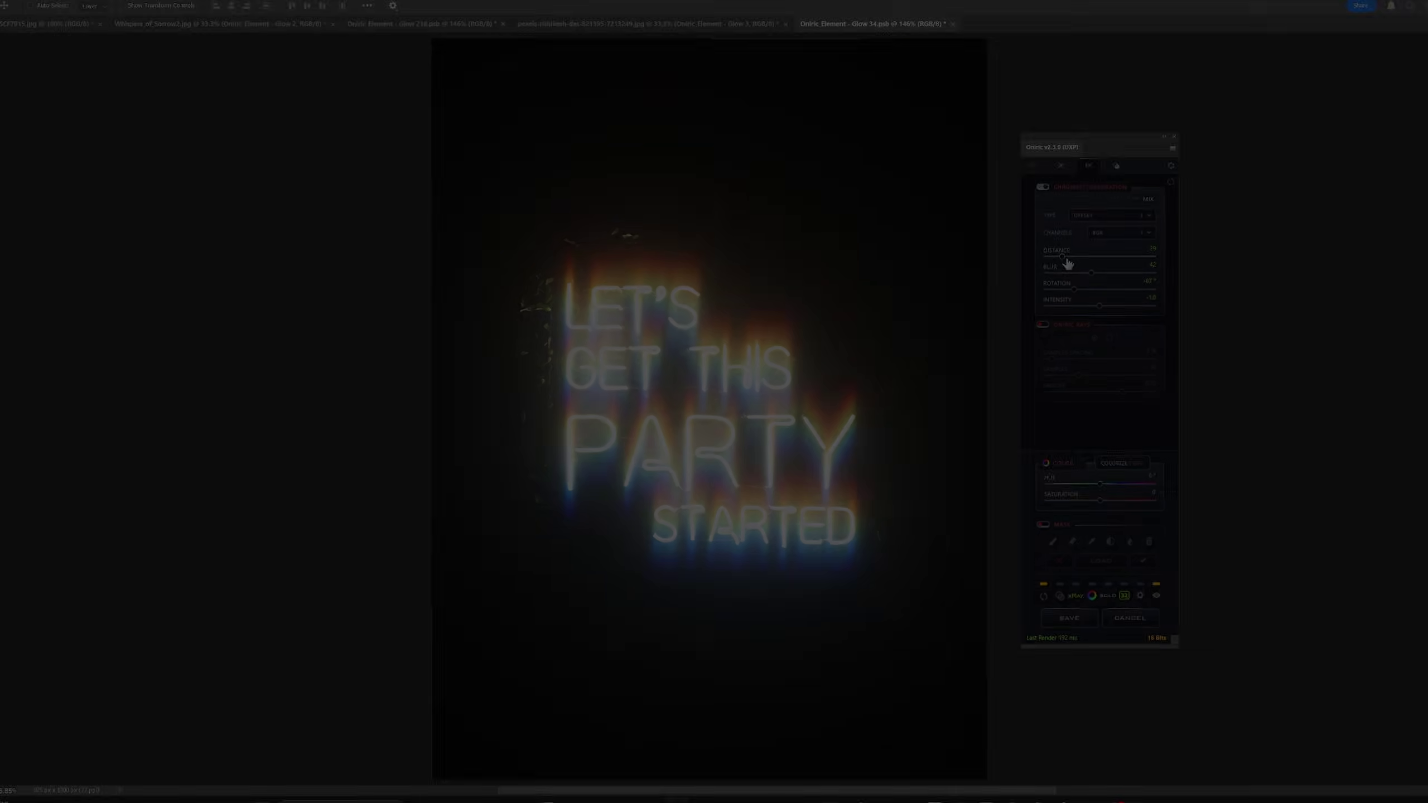
left_click(1206, 192)
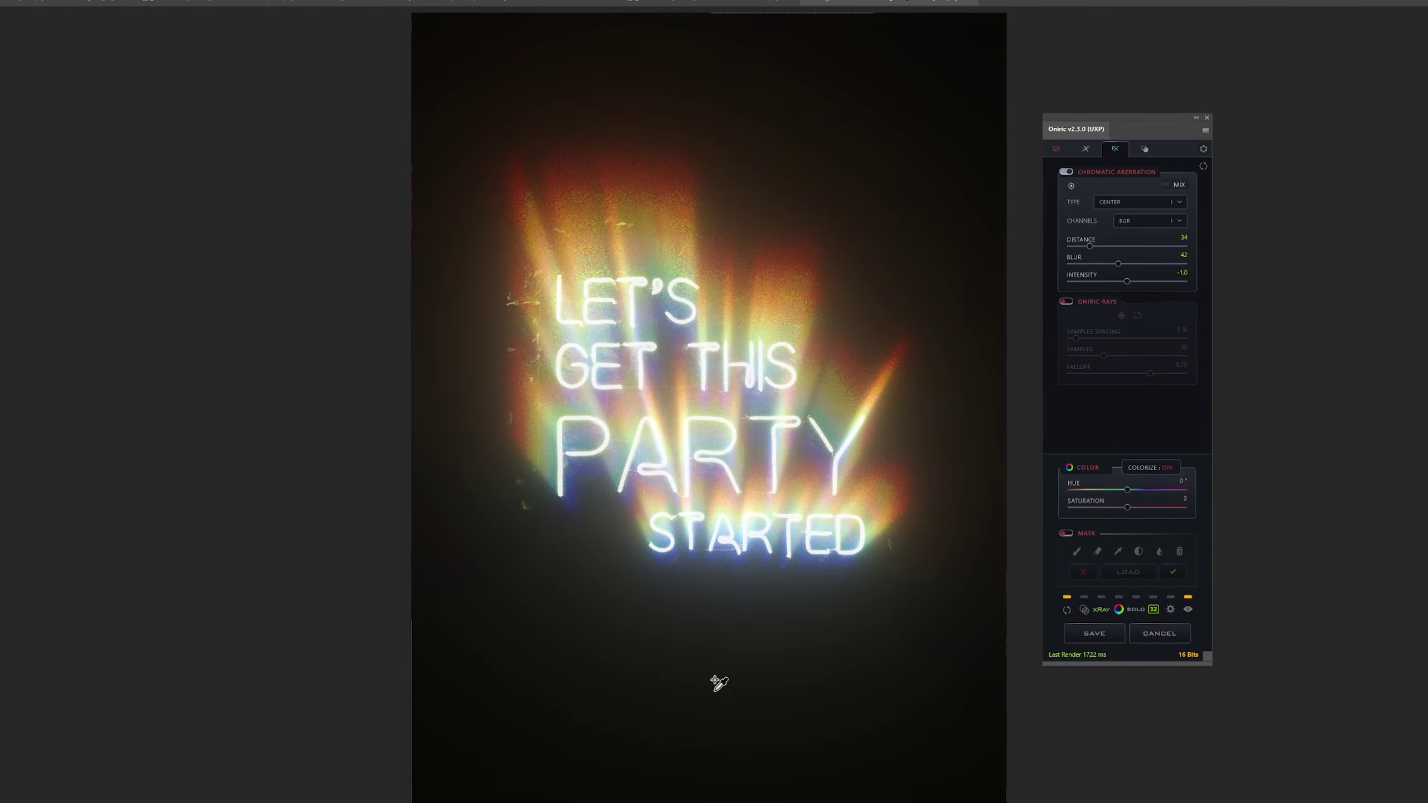
left_click(943, 421)
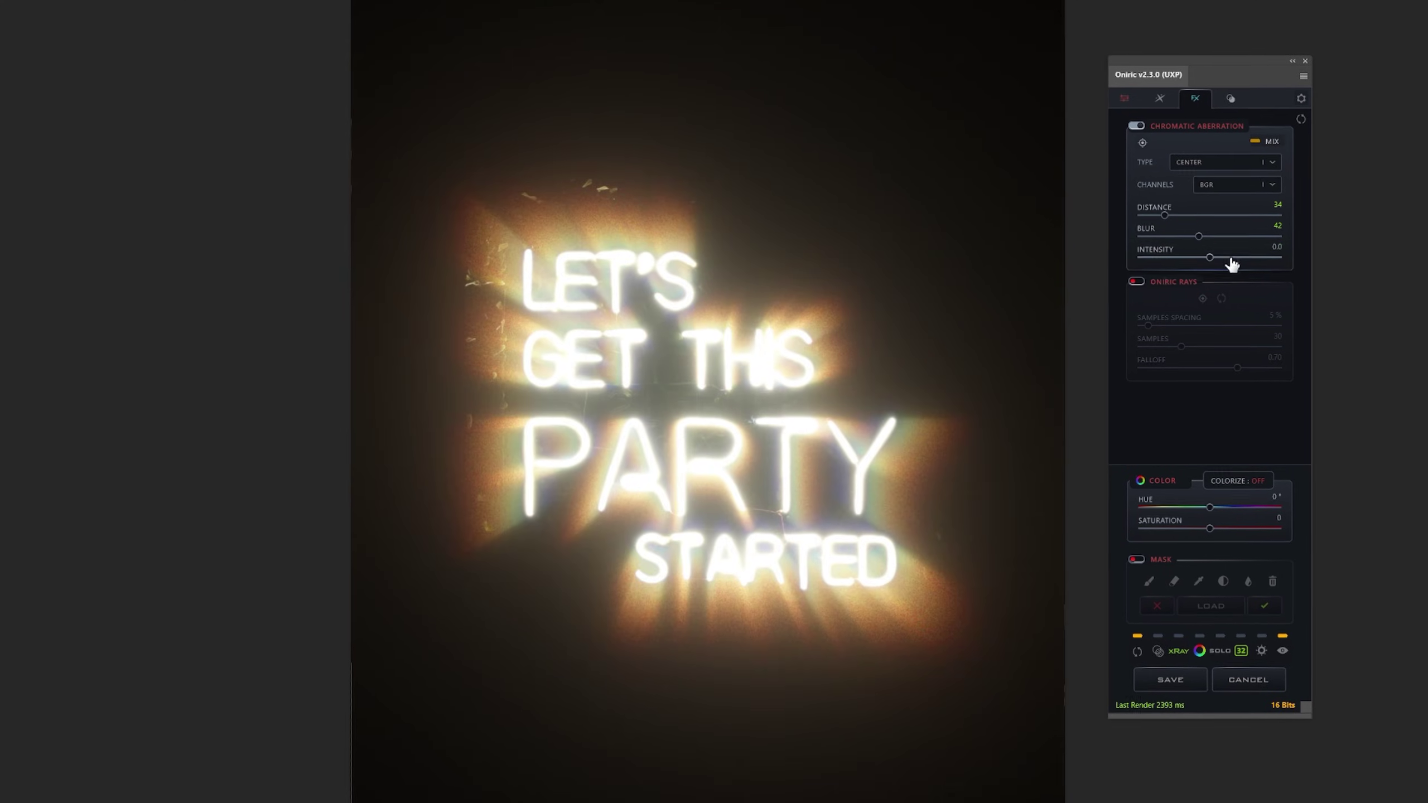
left_click_drag(1164, 215, 1182, 214)
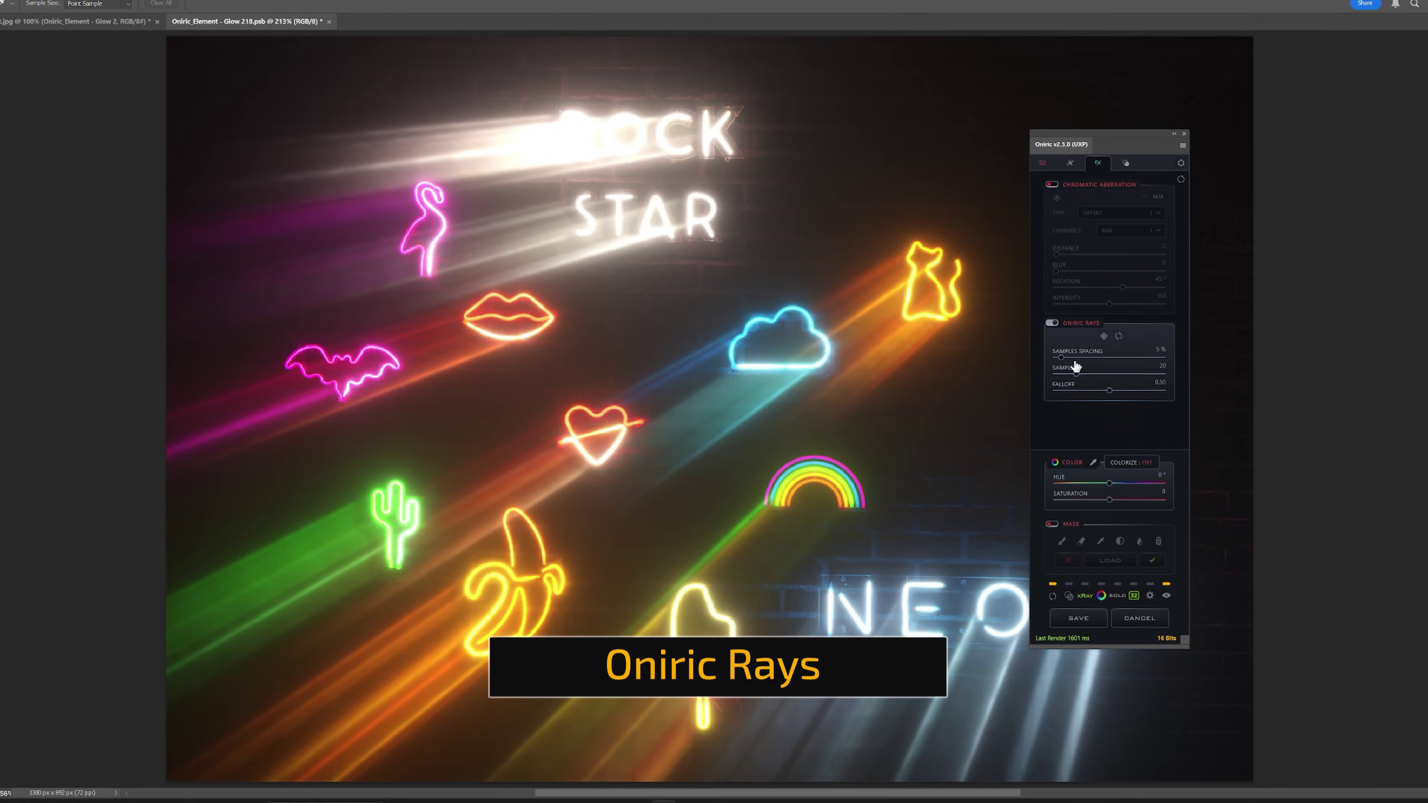
Lower the ray samples and raise samples spacing so the icons echo as a few ghost copies.
mouse_move(1073, 374)
left_mouse_down()
mouse_move(1058, 373)
mouse_move(1068, 360)
left_mouse_up()
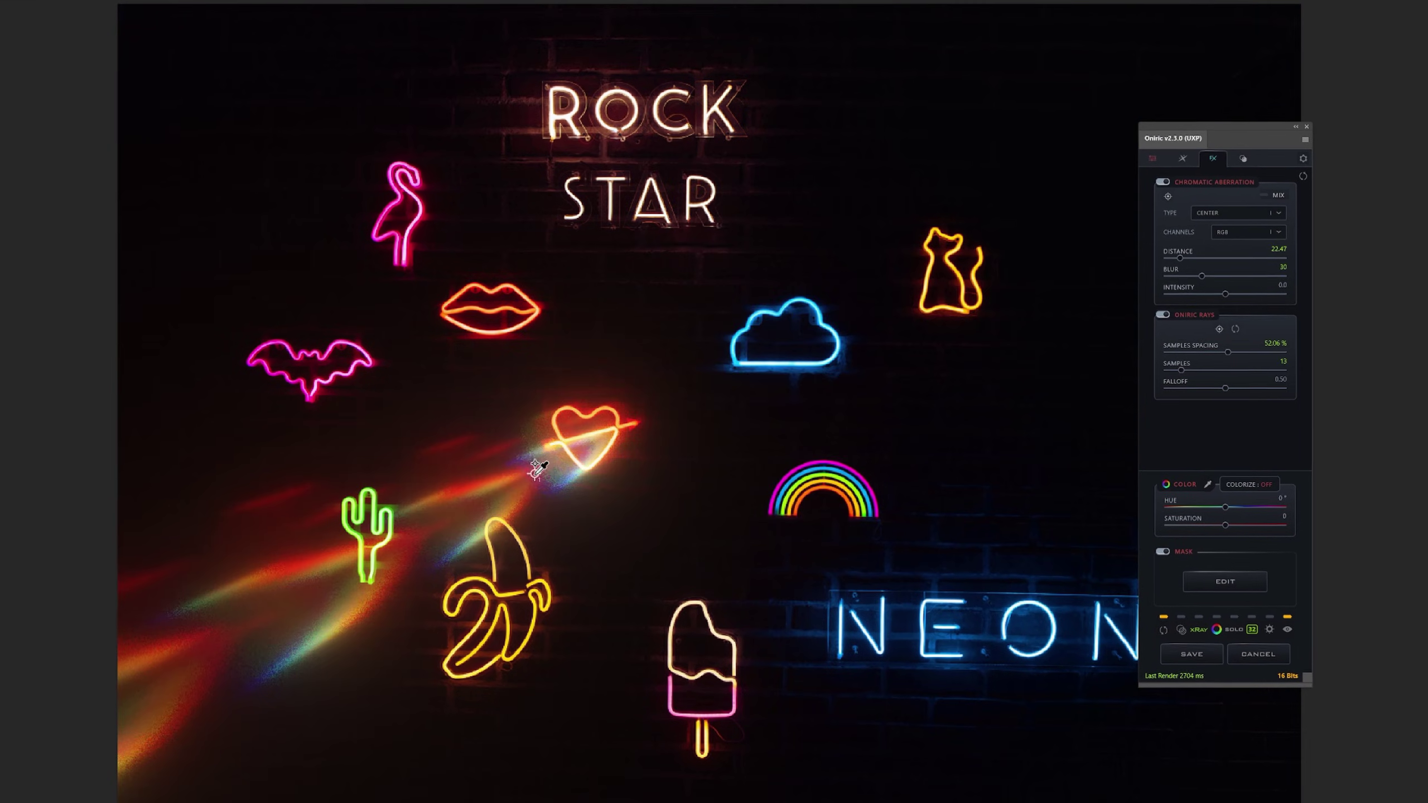
left_click_drag(1181, 370, 1170, 369)
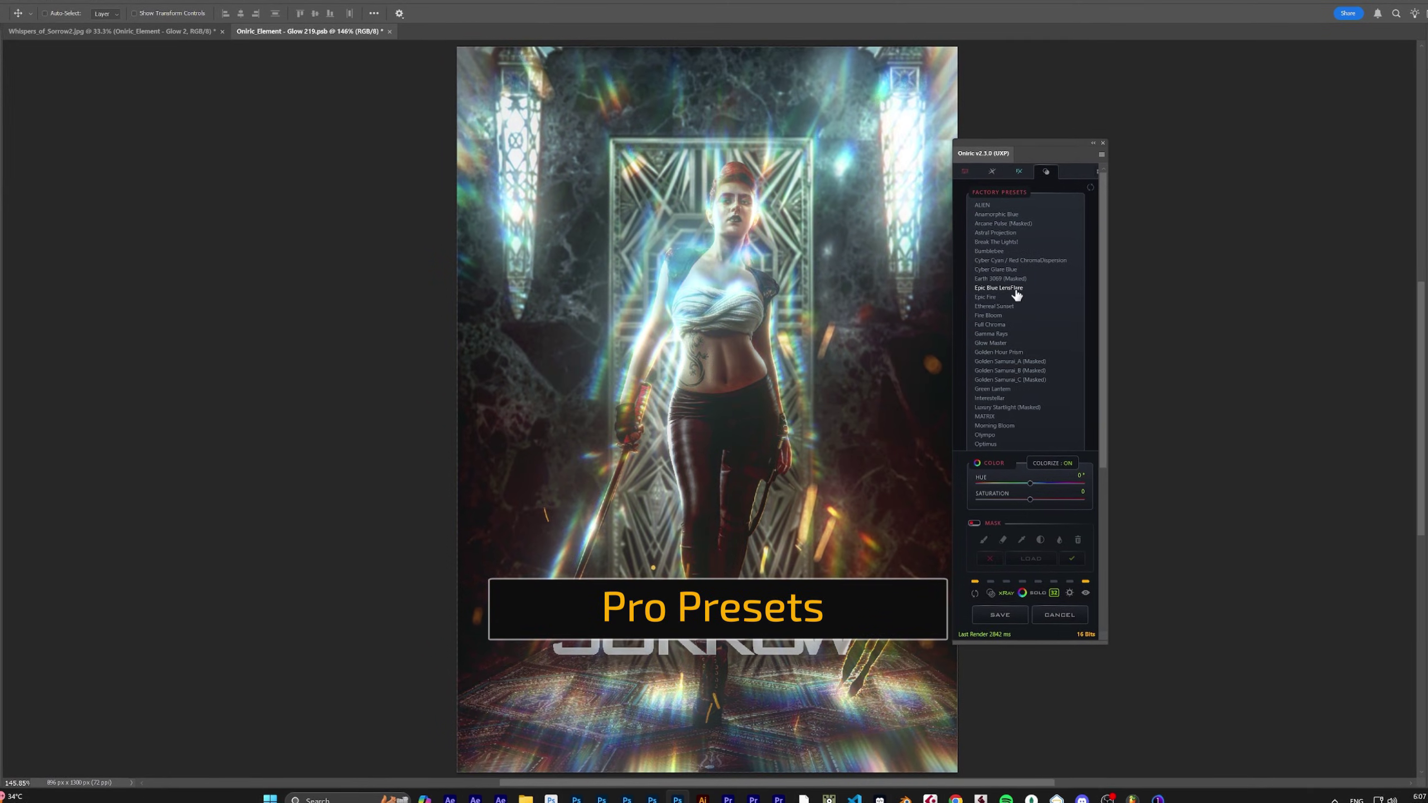
Try factory glow presets on the robot, including Quasar (Masked), and commit the render.
left_click(1002, 341)
left_click(1023, 168)
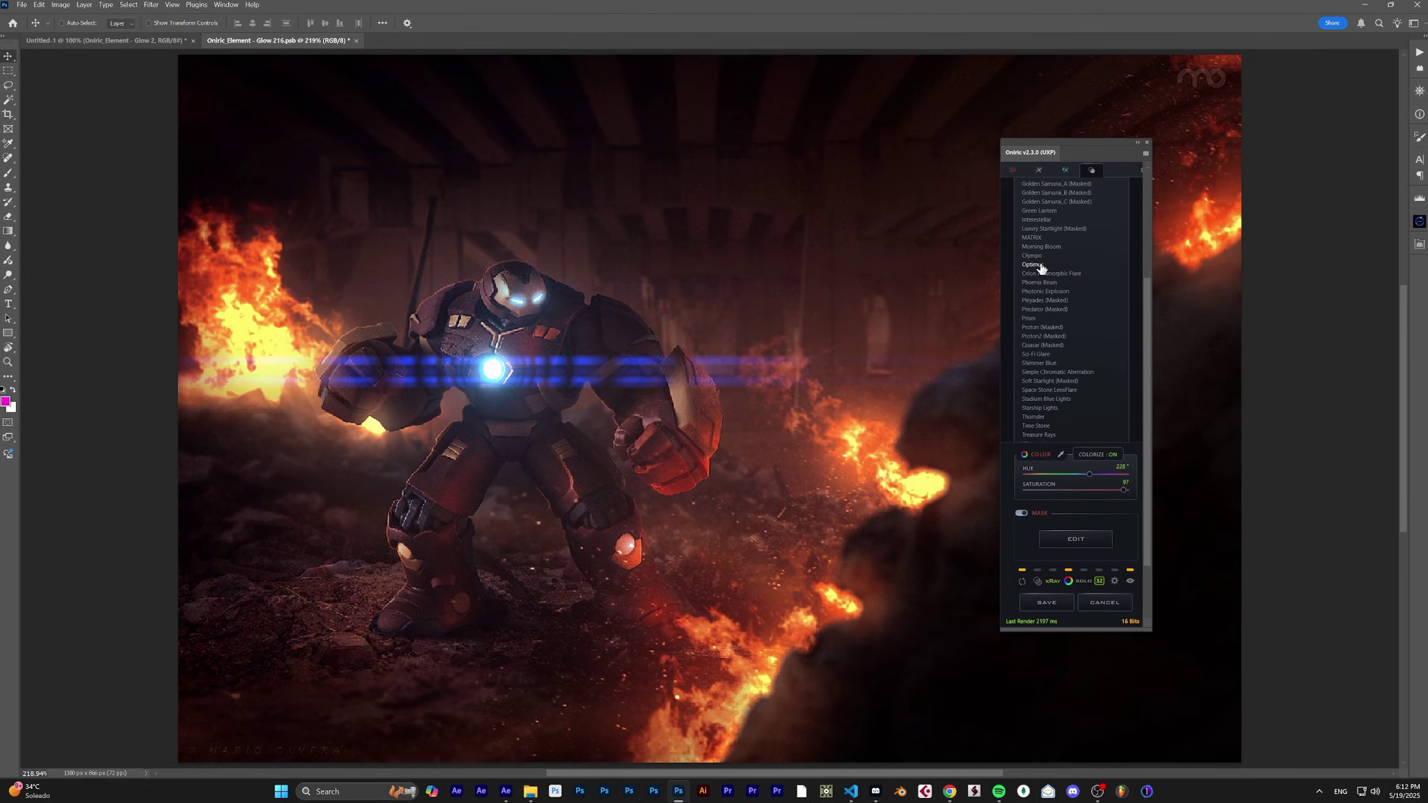
scroll(1102, 304, "up", 3)
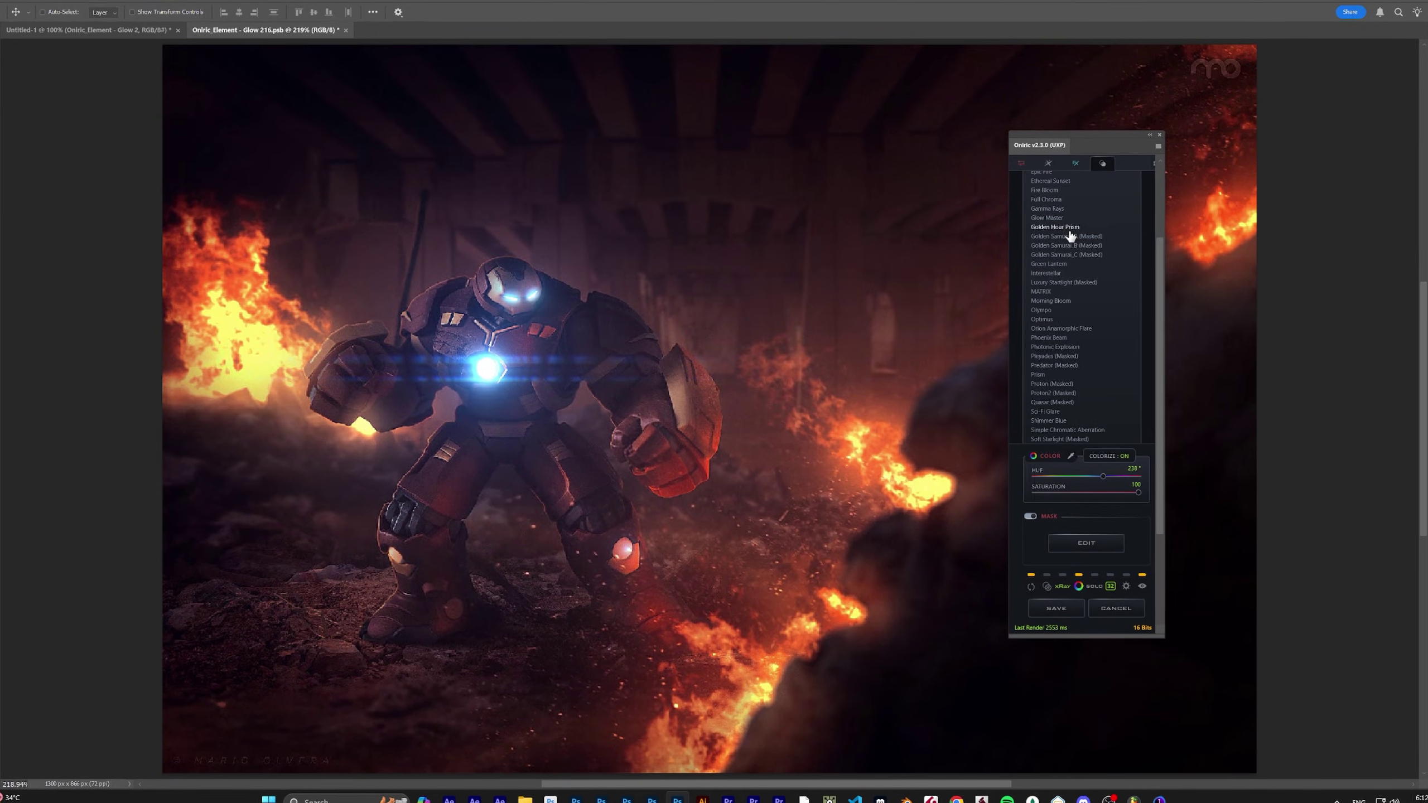
left_click(1039, 221)
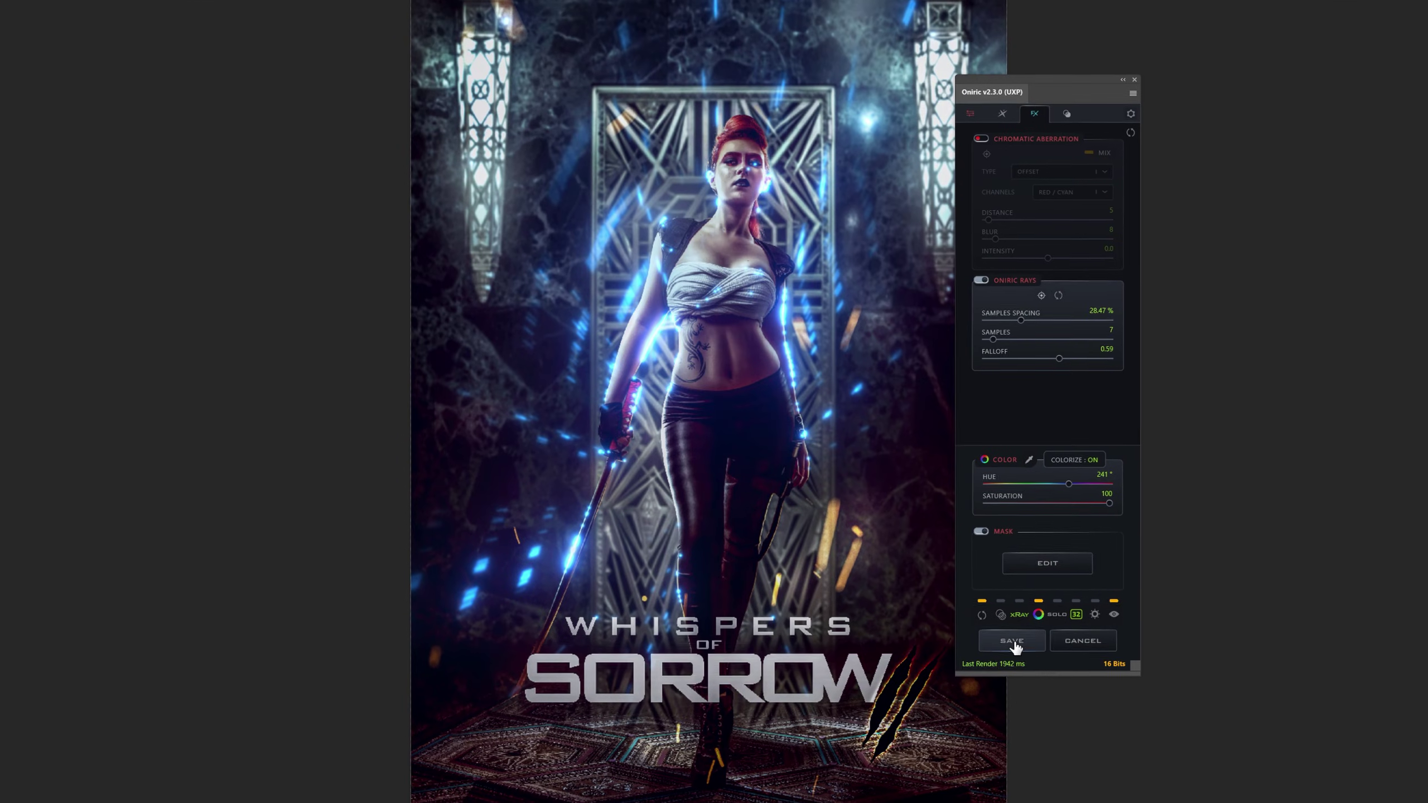
left_click(1012, 643)
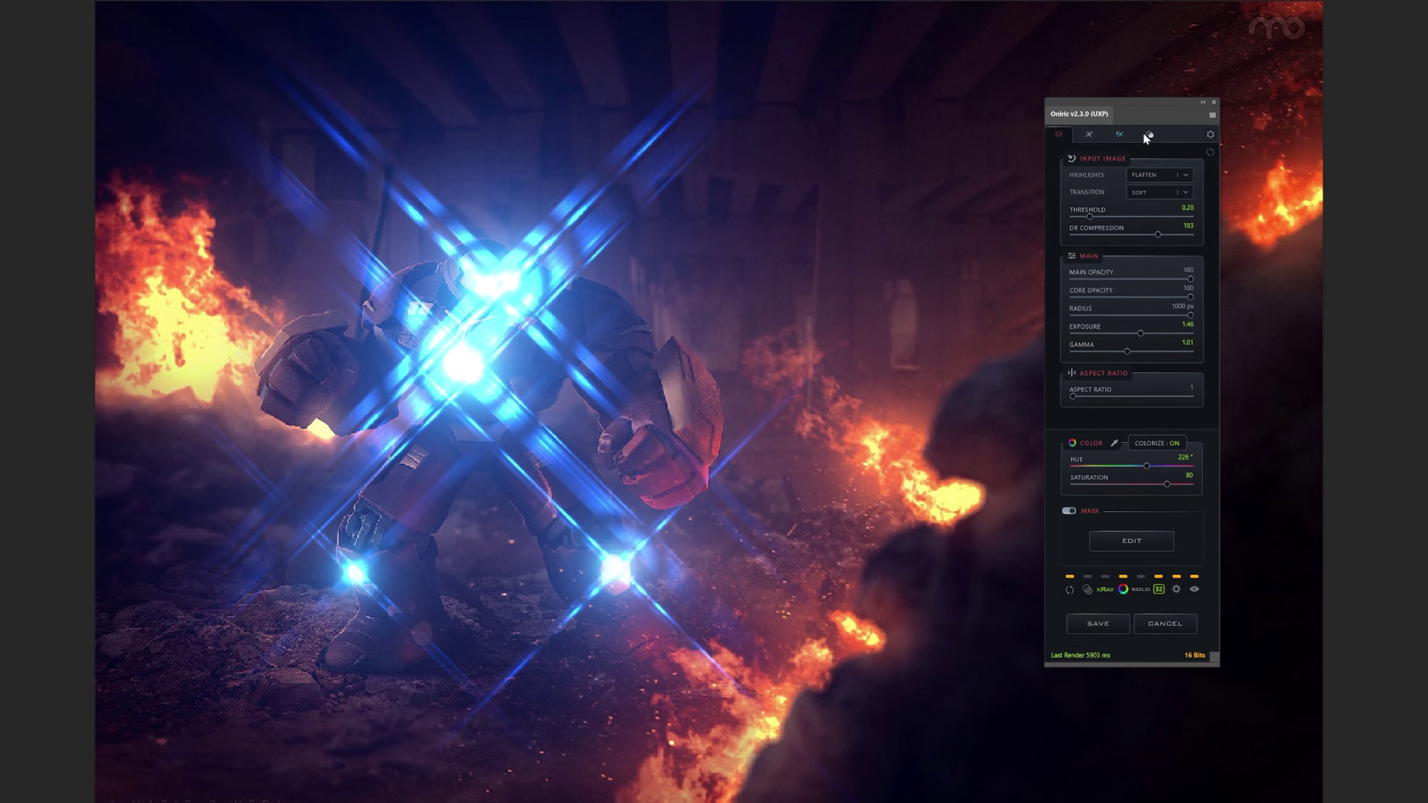
Apply the Pleyades (Masked) factory preset to the robot and view its glow settings.
left_click(1145, 135)
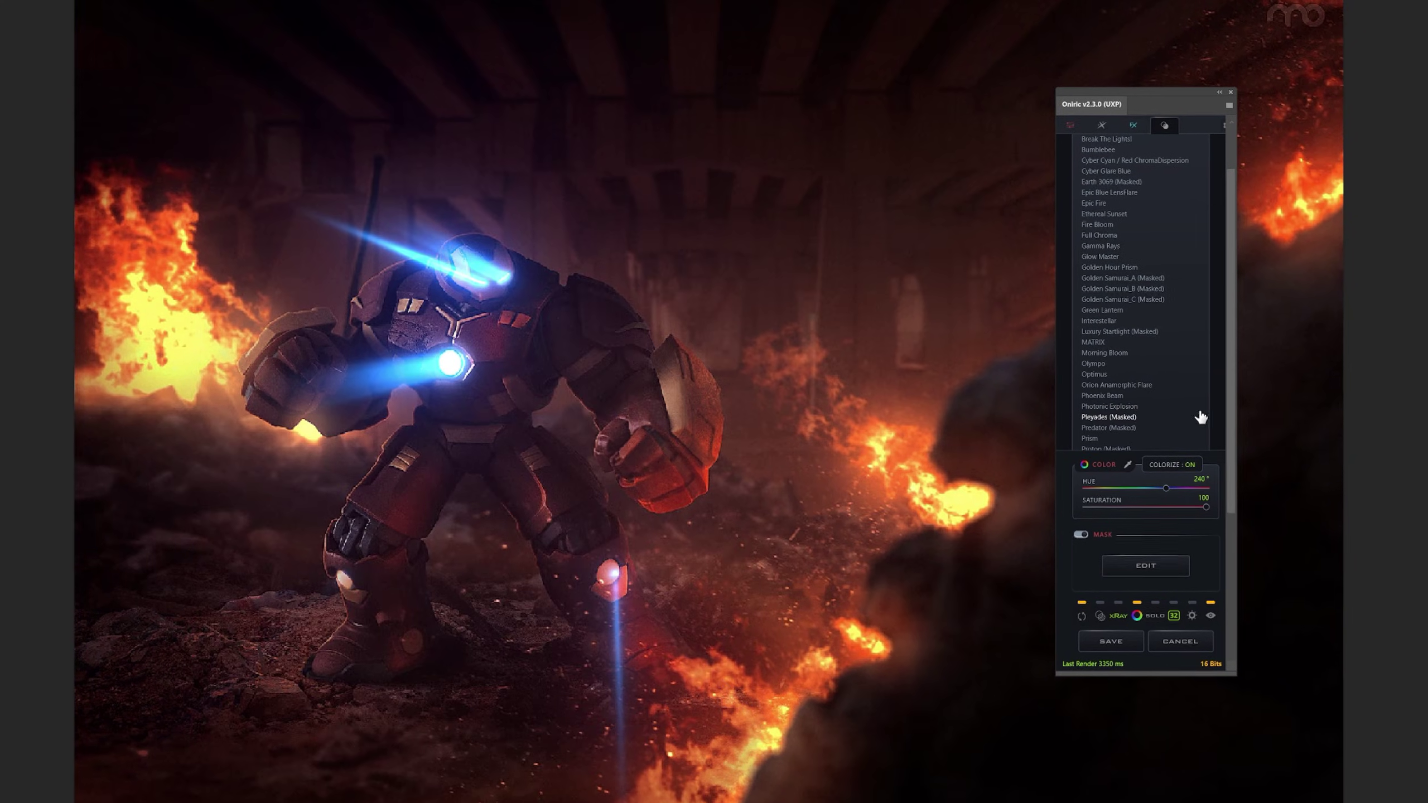
left_click(1181, 417)
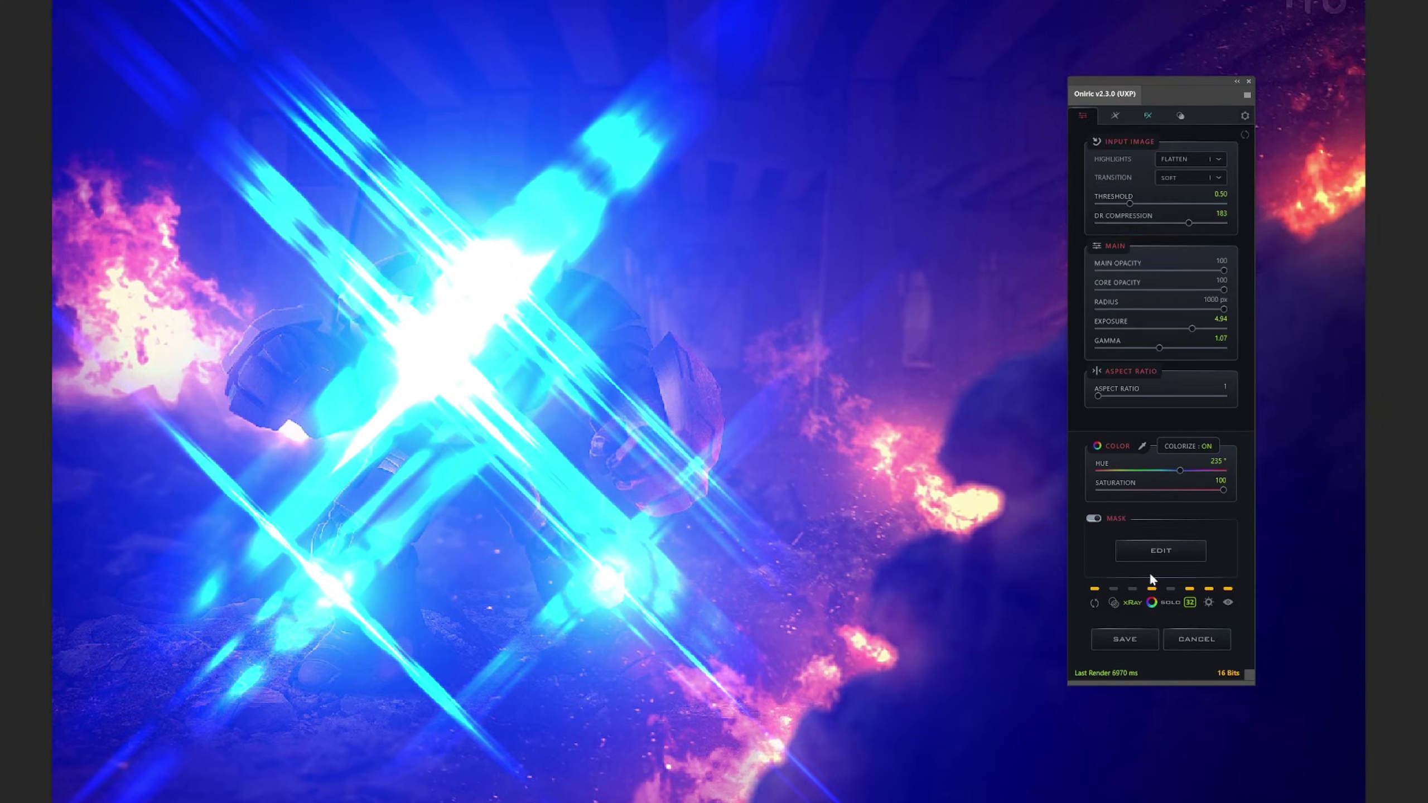
left_click(1119, 209)
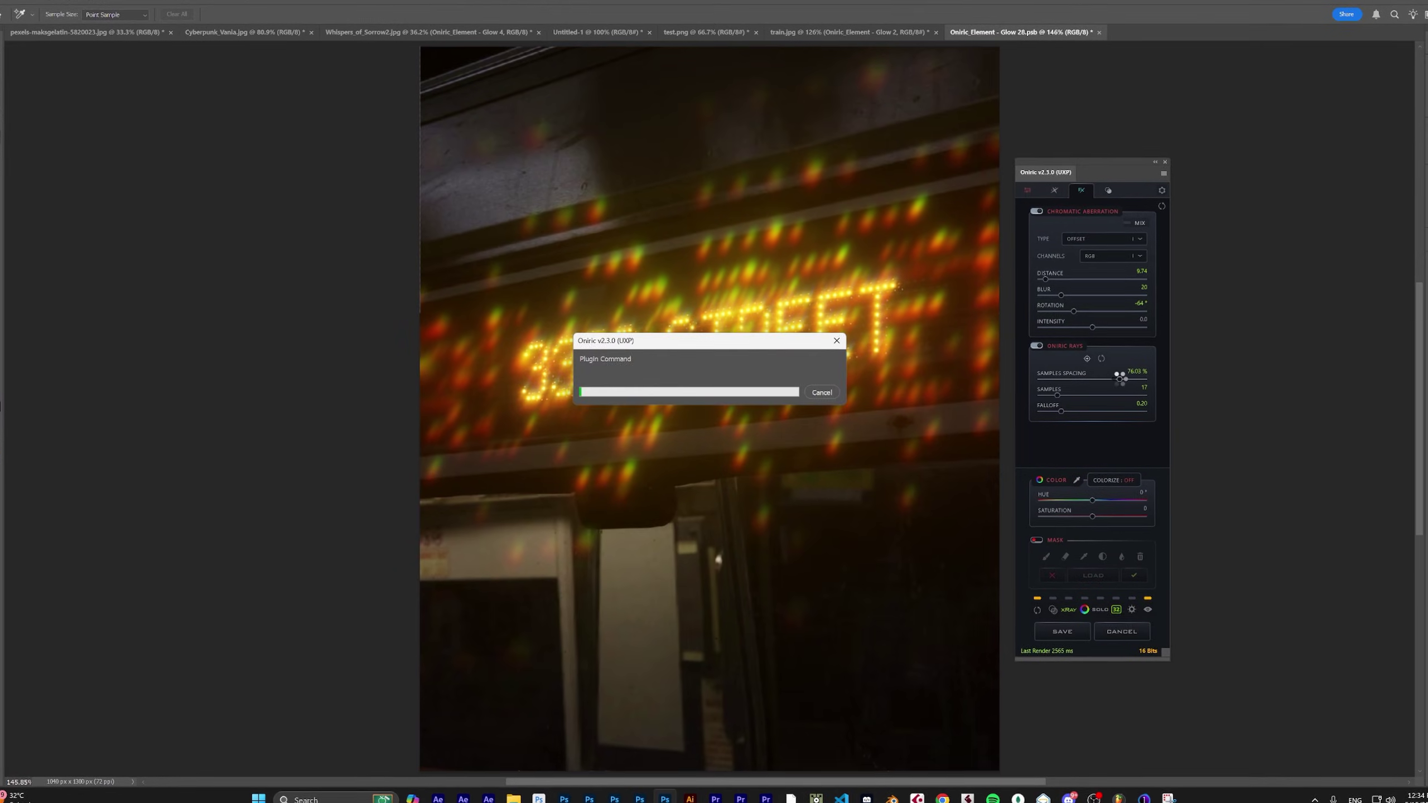
Toggle chromatic aberration and rays on the street sign, then darken the Cocktails & Dreams glow.
left_click(1058, 212)
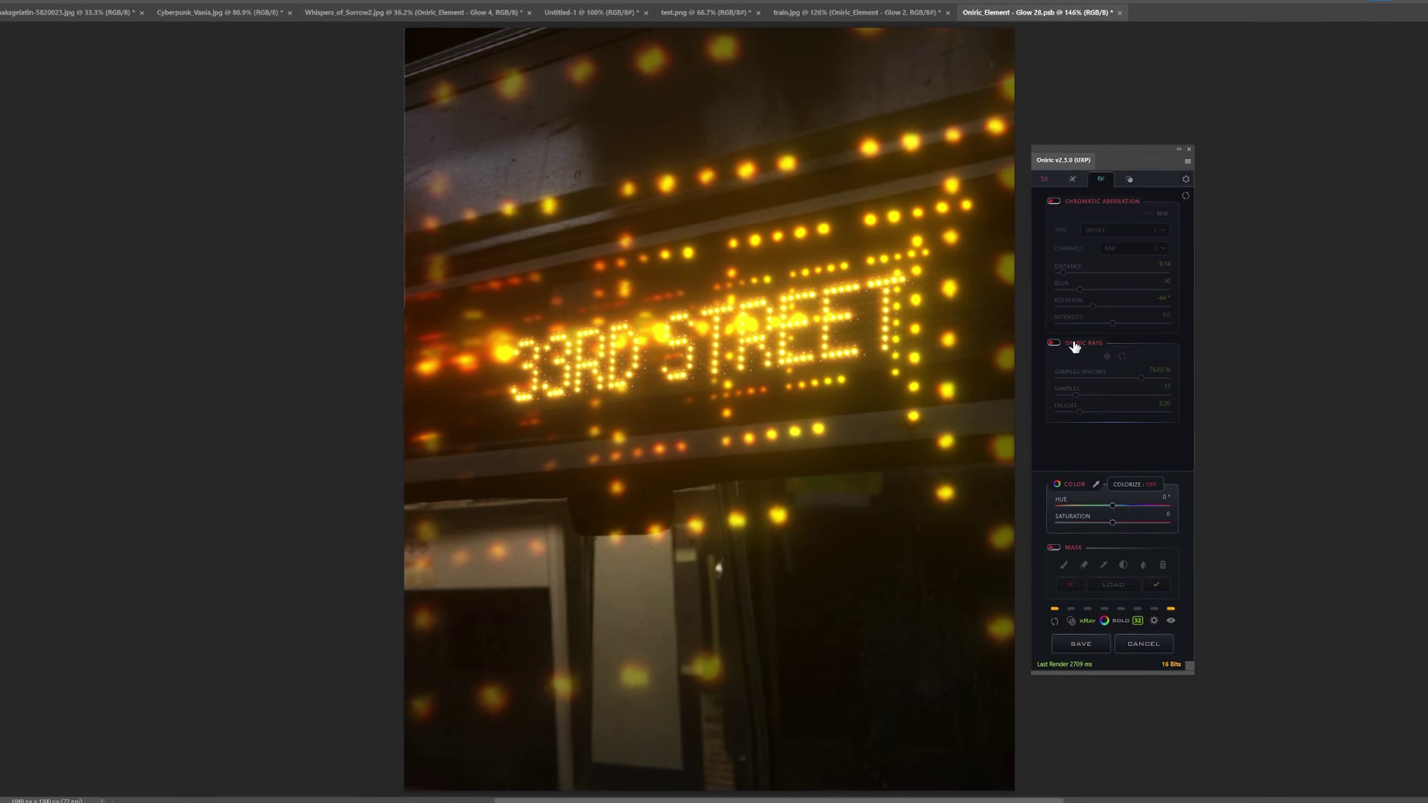
left_click(1067, 342)
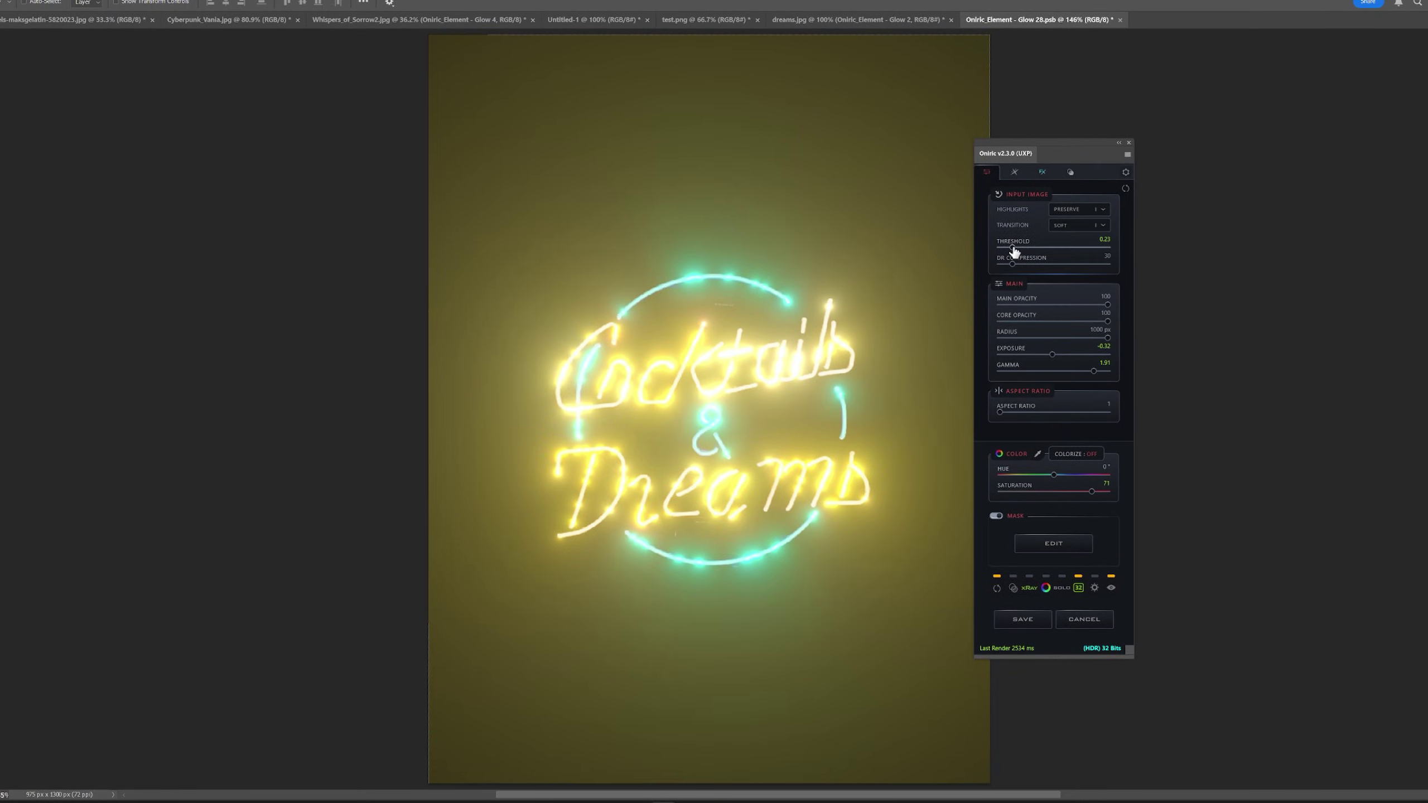
left_click_drag(1093, 371, 1046, 354)
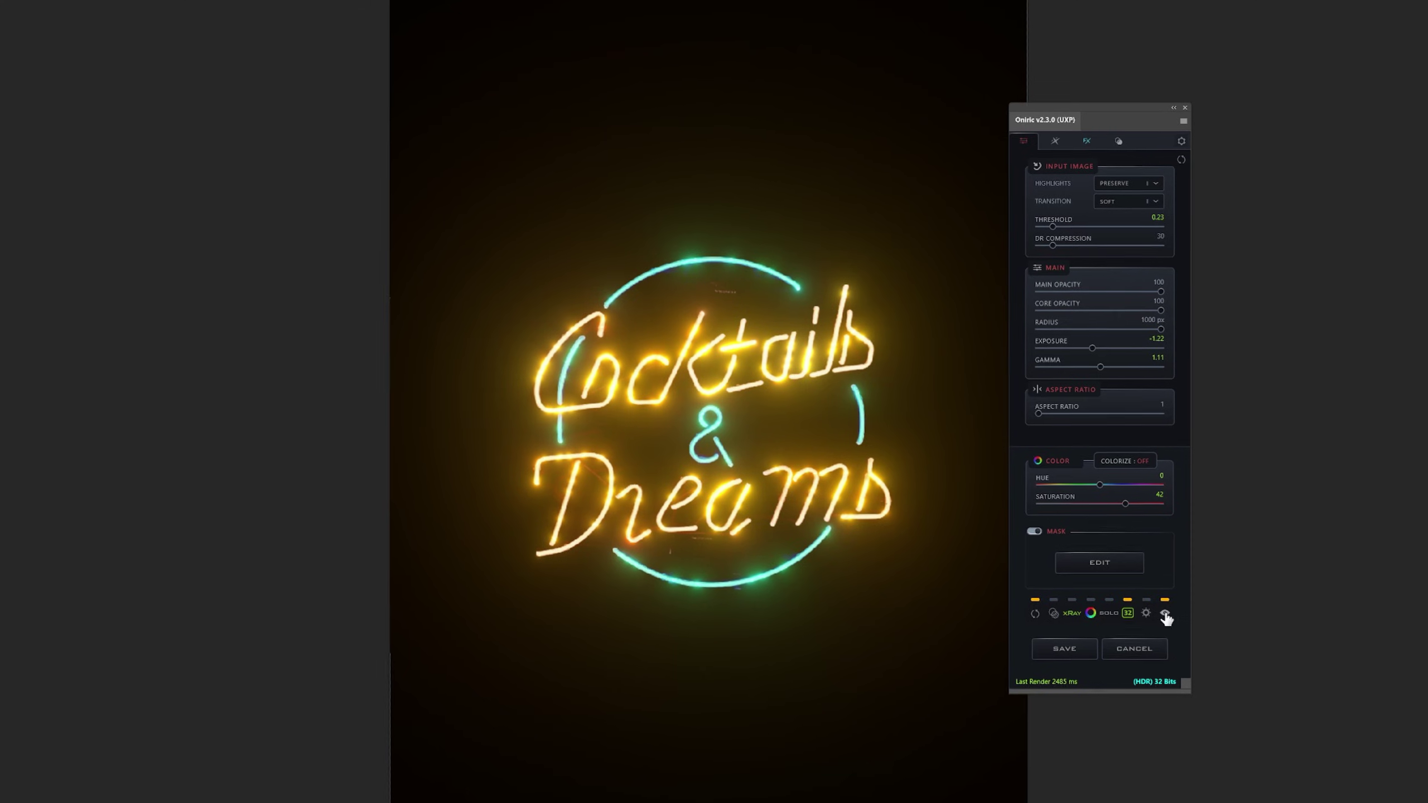
Raise ray samples spacing and lower falloff to scatter faint bokeh streaks around the sign.
left_click(1083, 143)
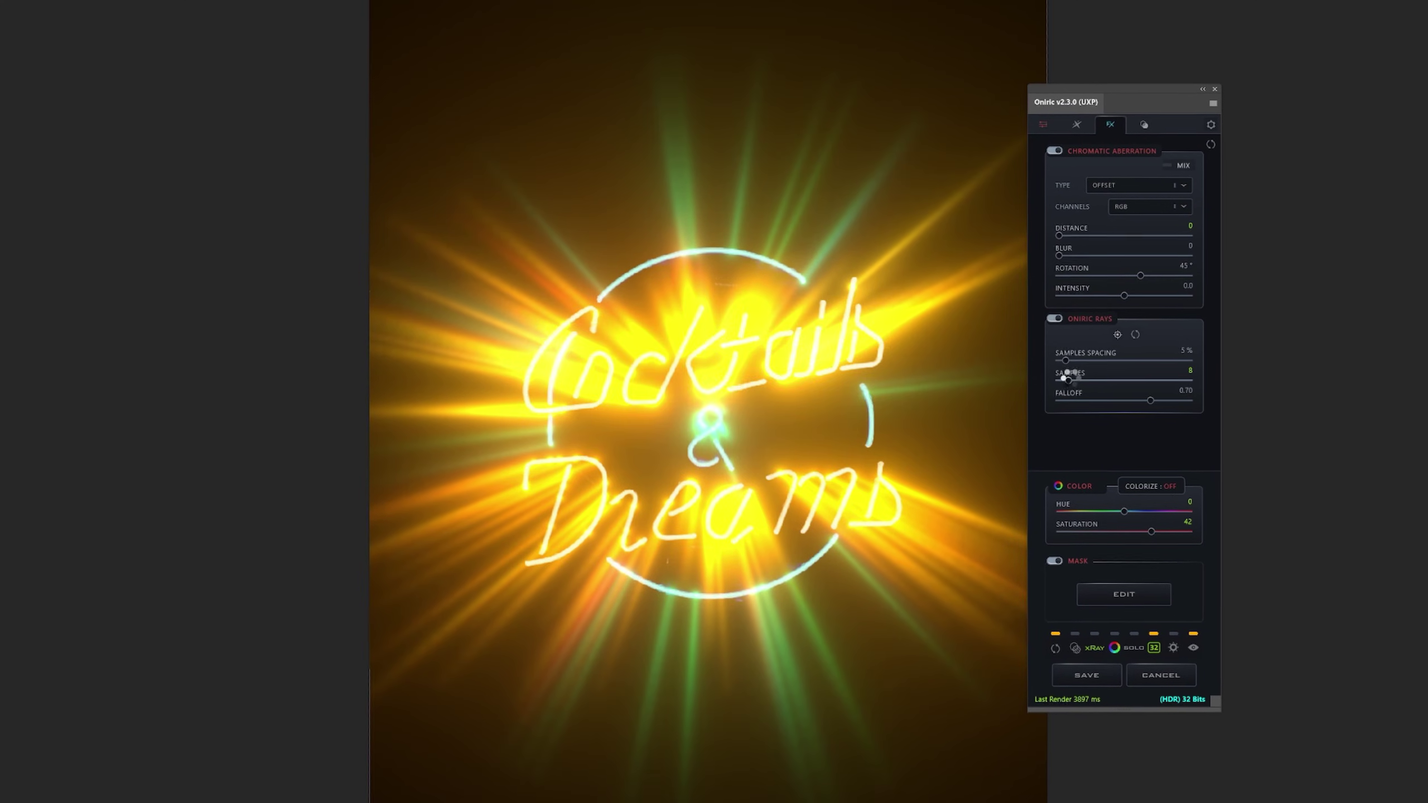
left_click_drag(1065, 359, 1111, 360)
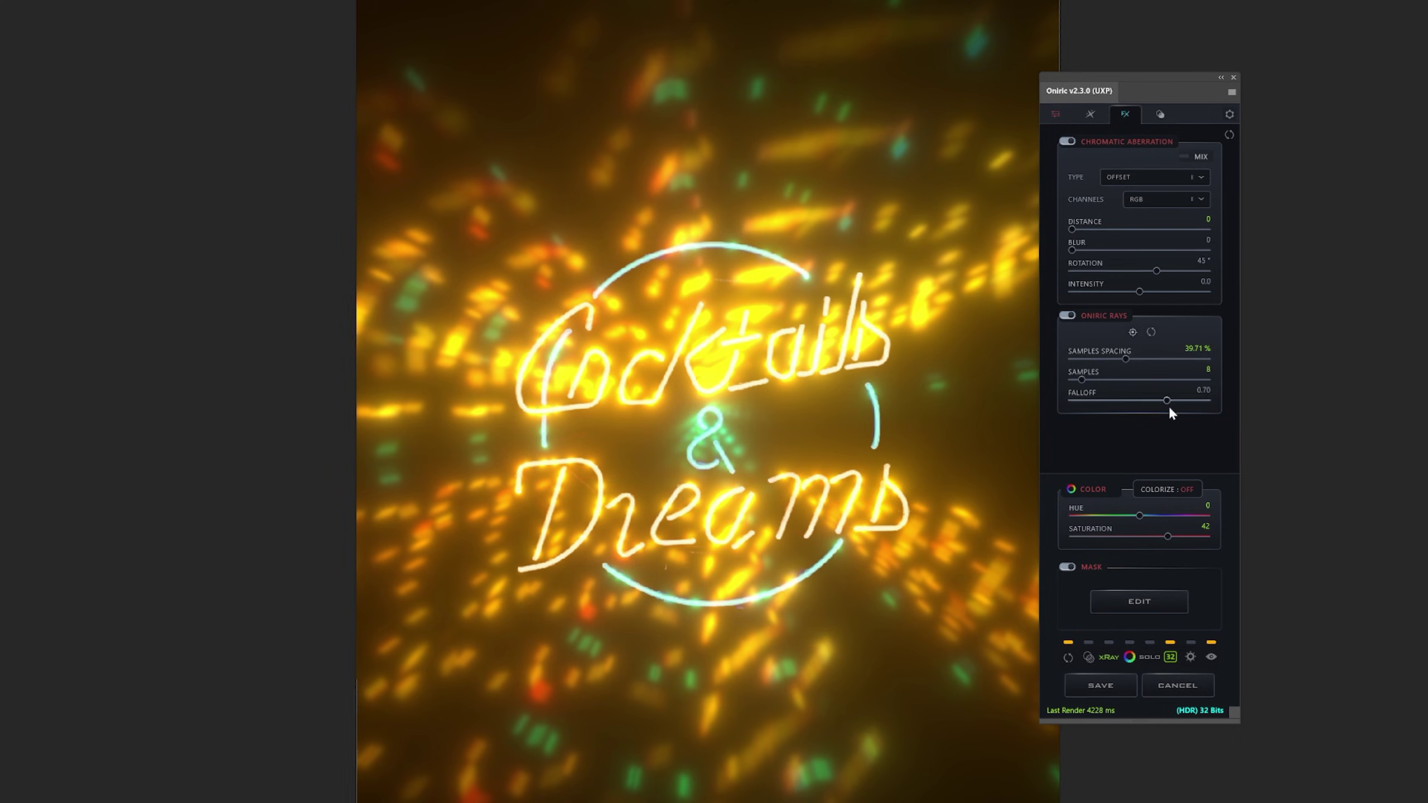
left_click_drag(1169, 409, 1187, 357)
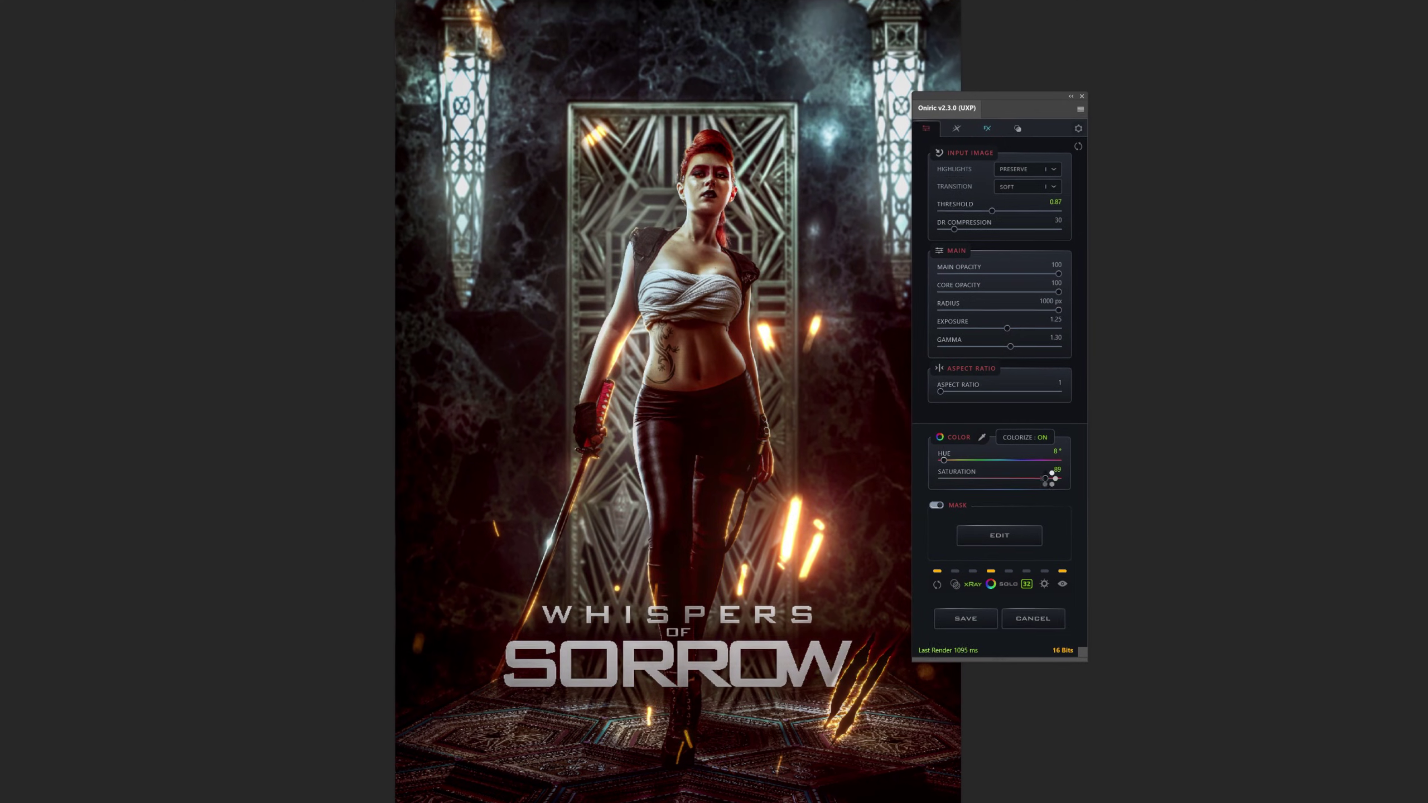
Boost the blue glow's saturation, lower its exposure, save it, and toggle the glow layer to compare.
left_click_drag(1051, 477, 1058, 476)
left_click_drag(1014, 329, 1007, 326)
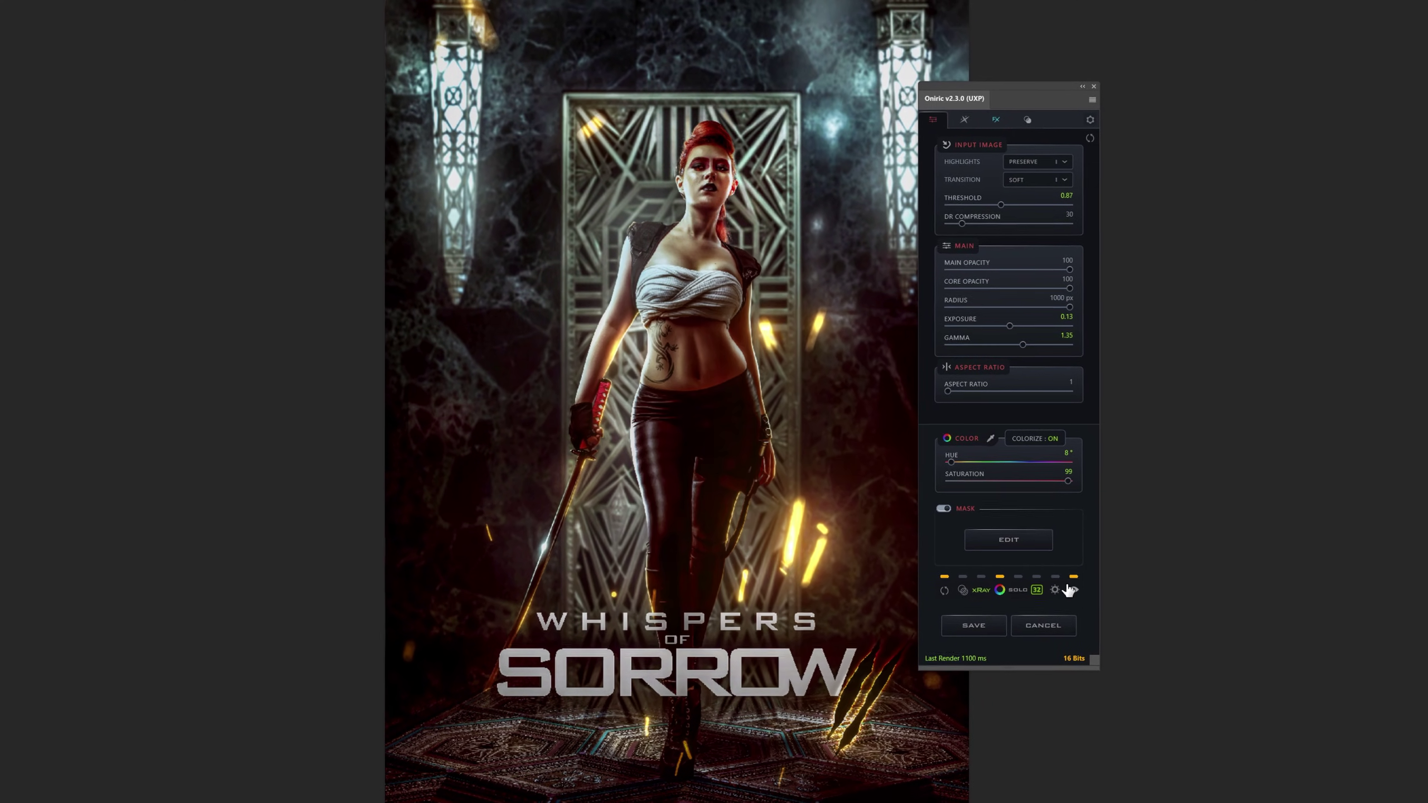
left_click(976, 625)
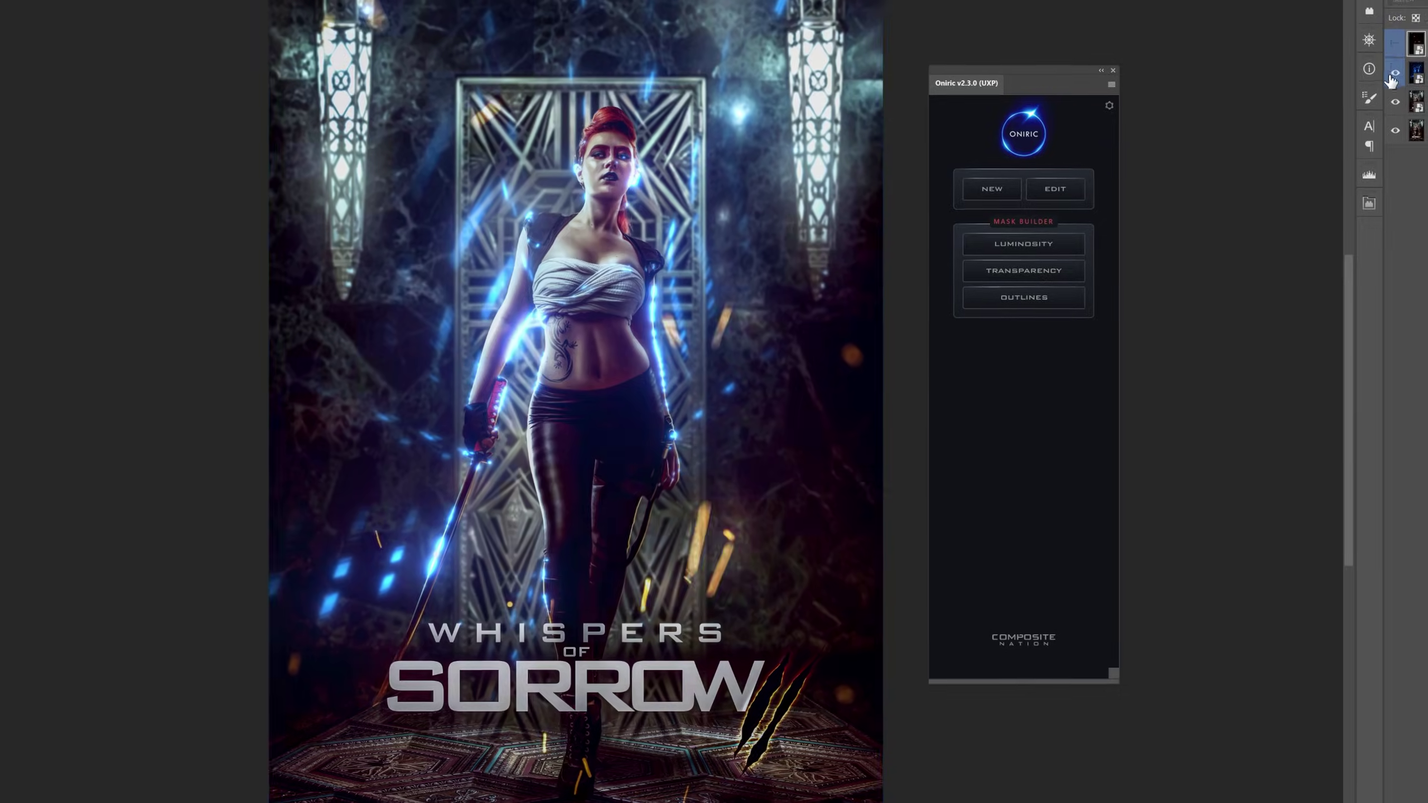
left_click(1407, 41)
left_click(1407, 41)
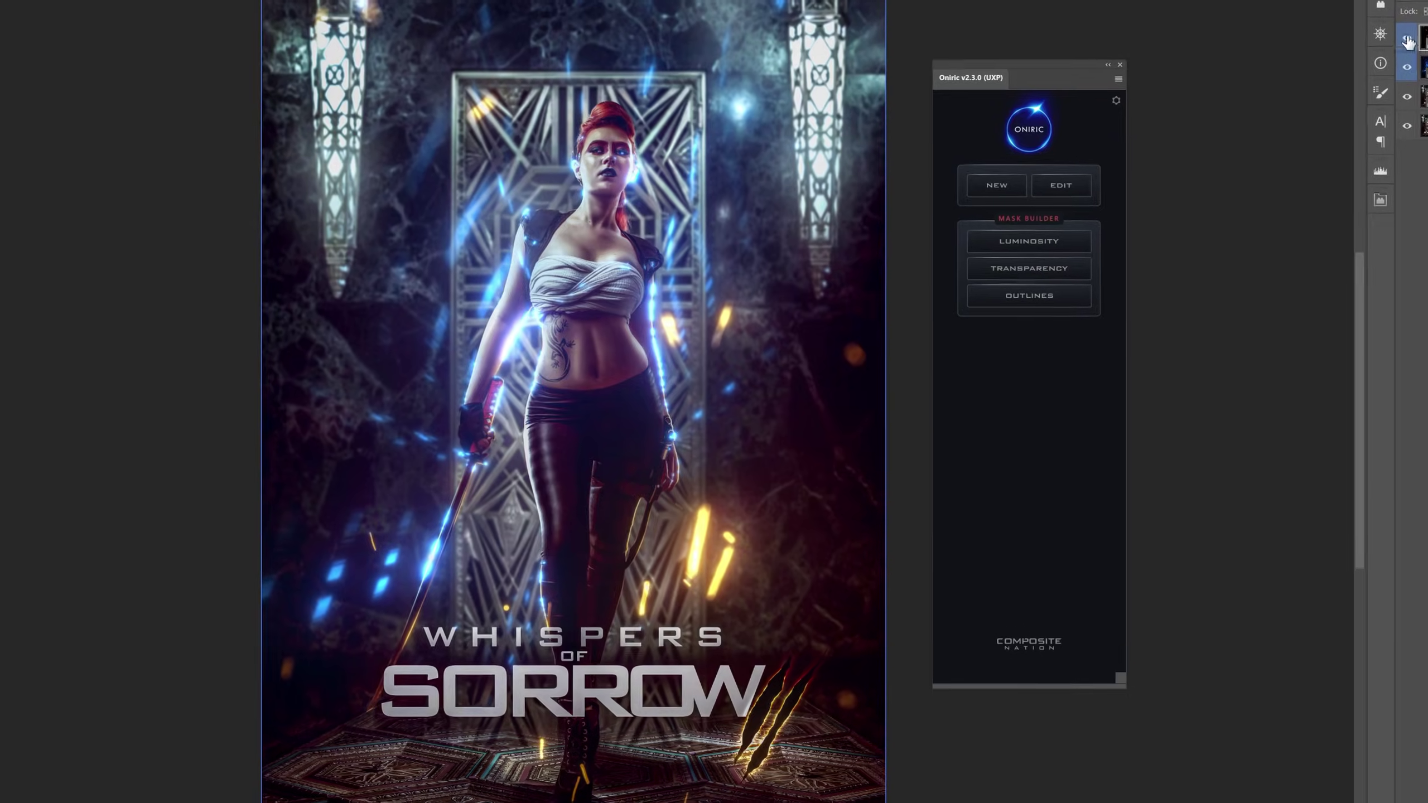